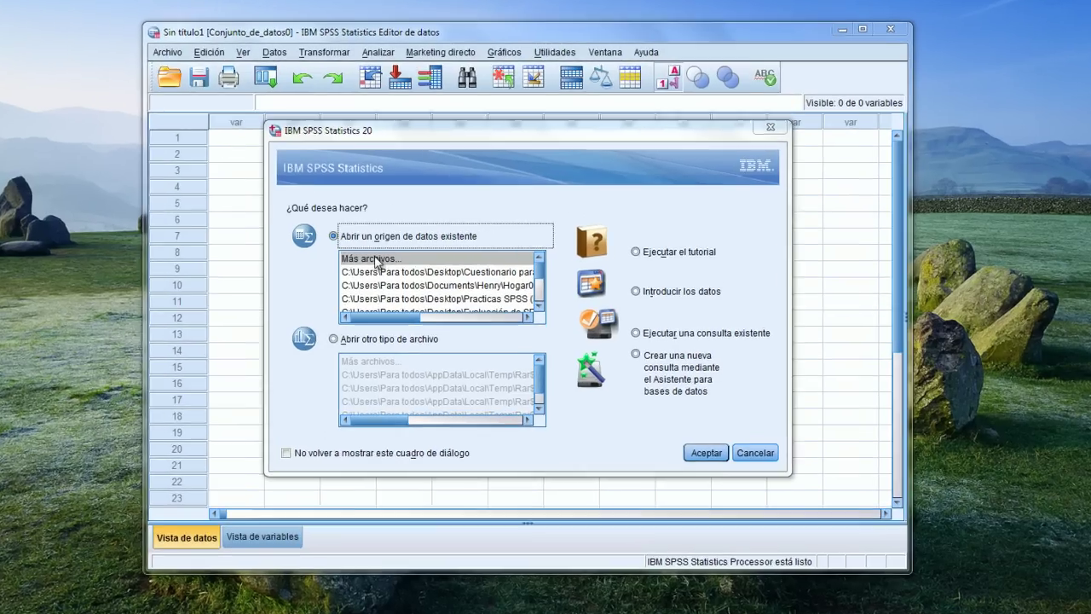
Step: Start a new empty dataset with the Introducir los datos option and maximize the data editor window
click(375, 259)
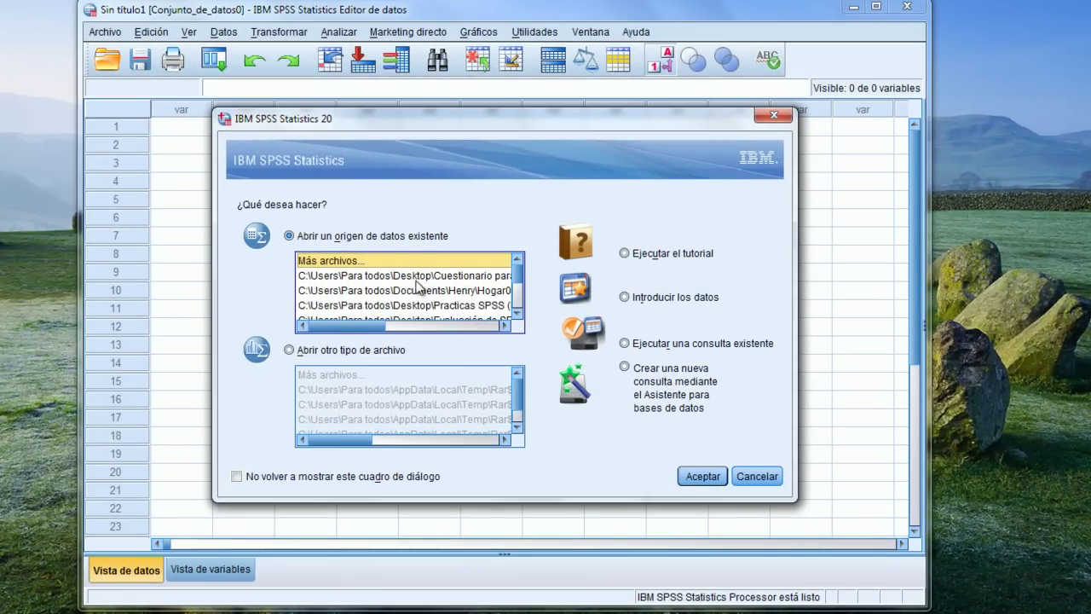
click(518, 313)
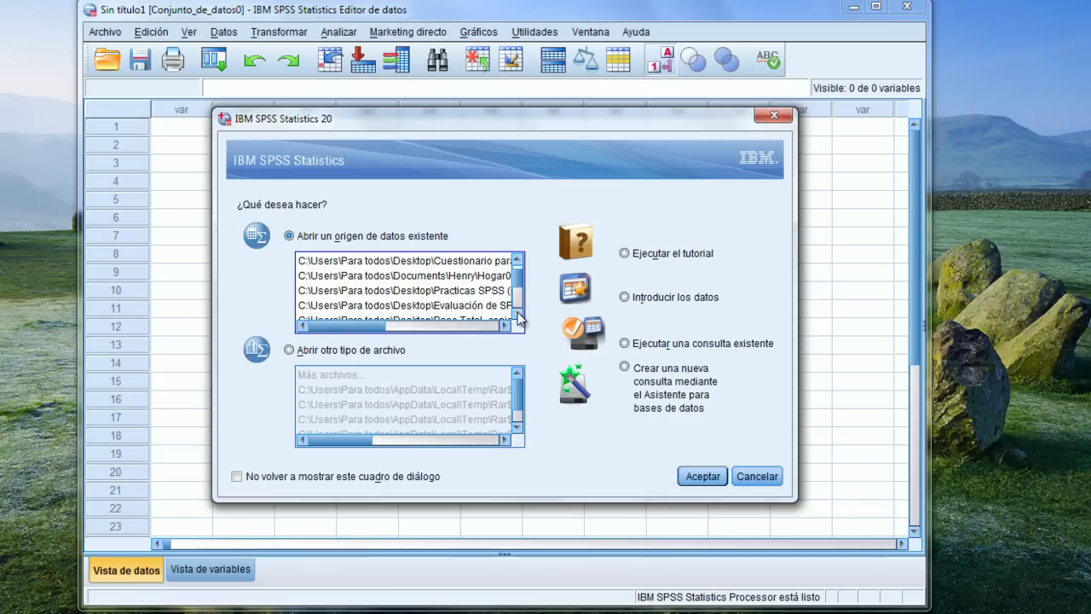
click(517, 257)
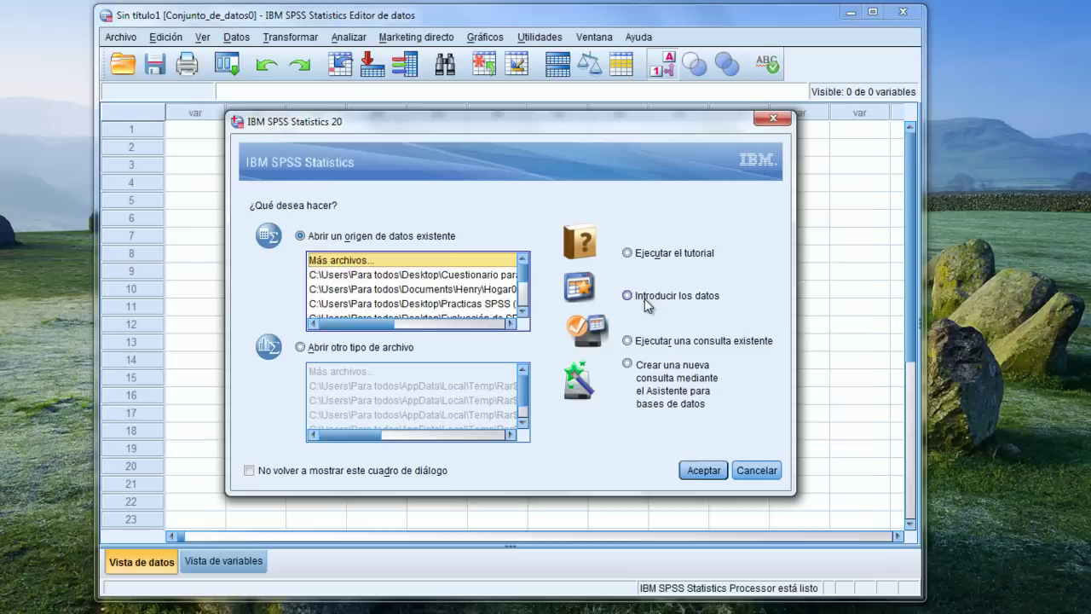
click(644, 298)
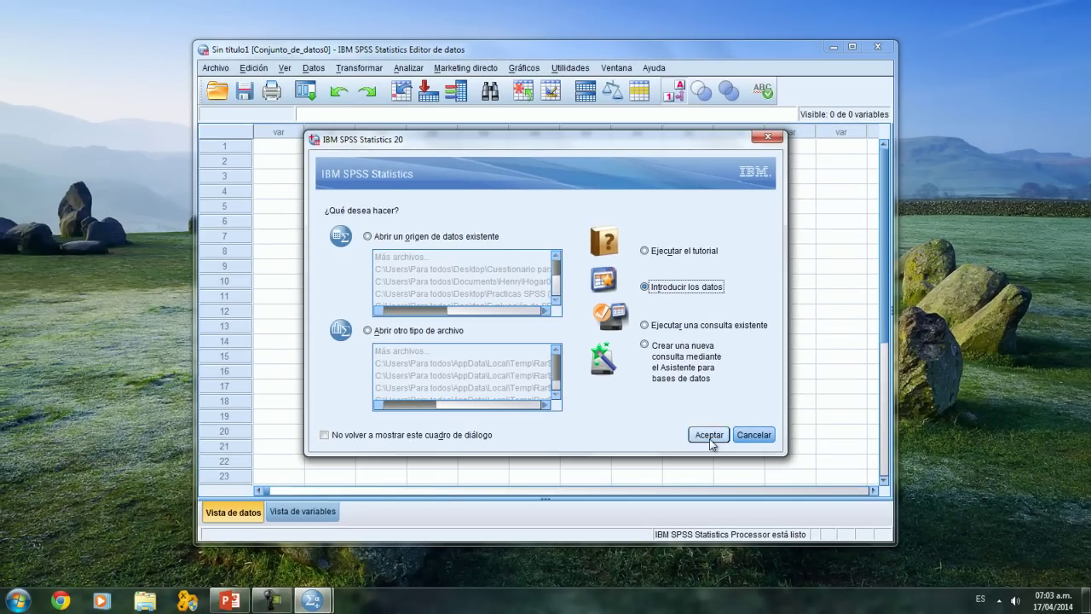
click(704, 469)
click(851, 47)
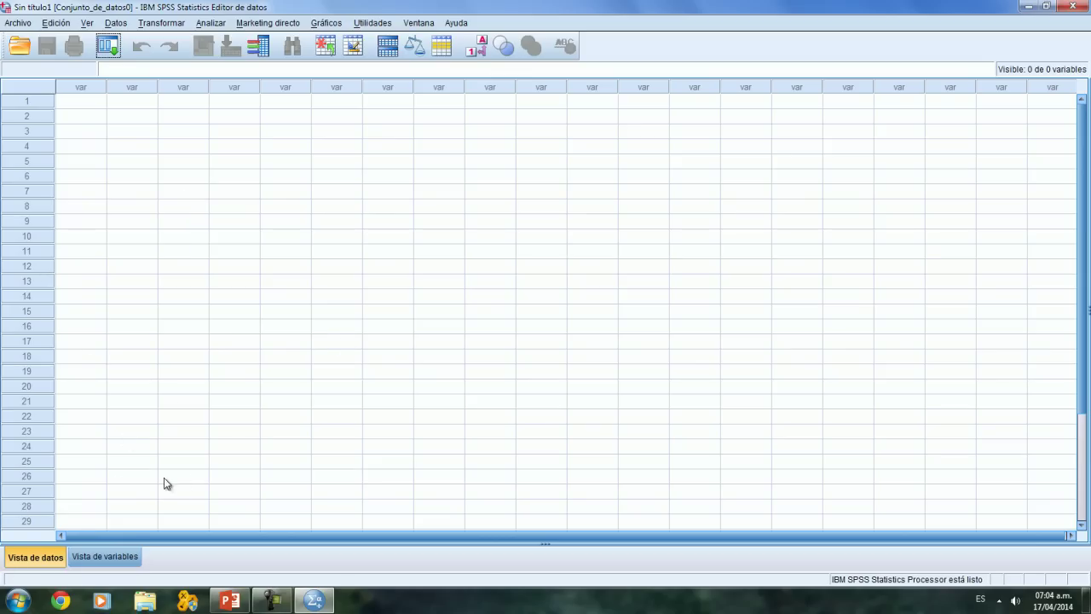
Step: Define a first variable named Sexo in the variable view
click(86, 558)
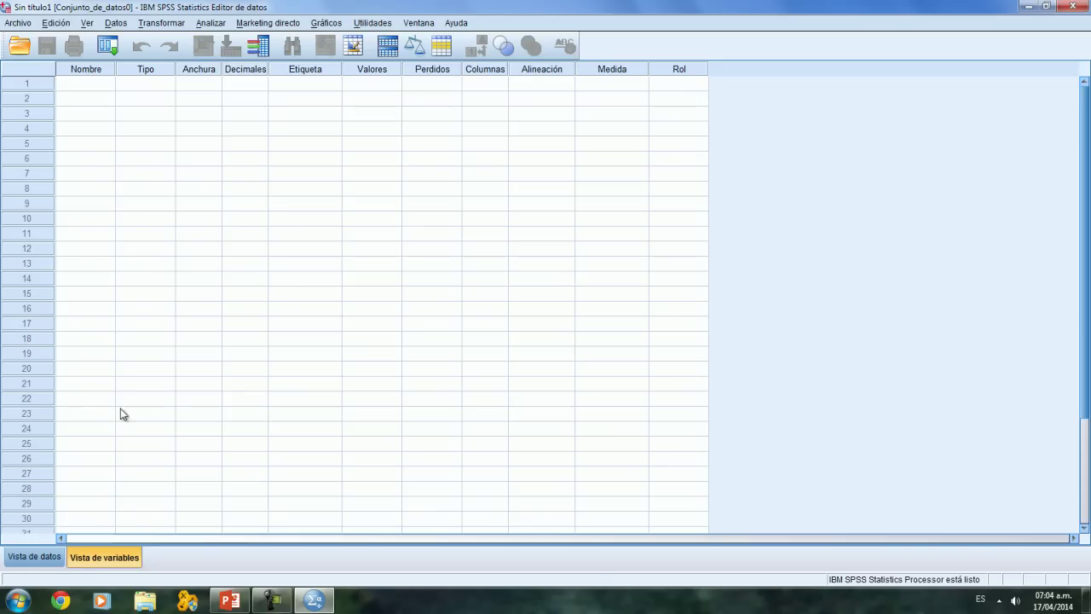
click(89, 89)
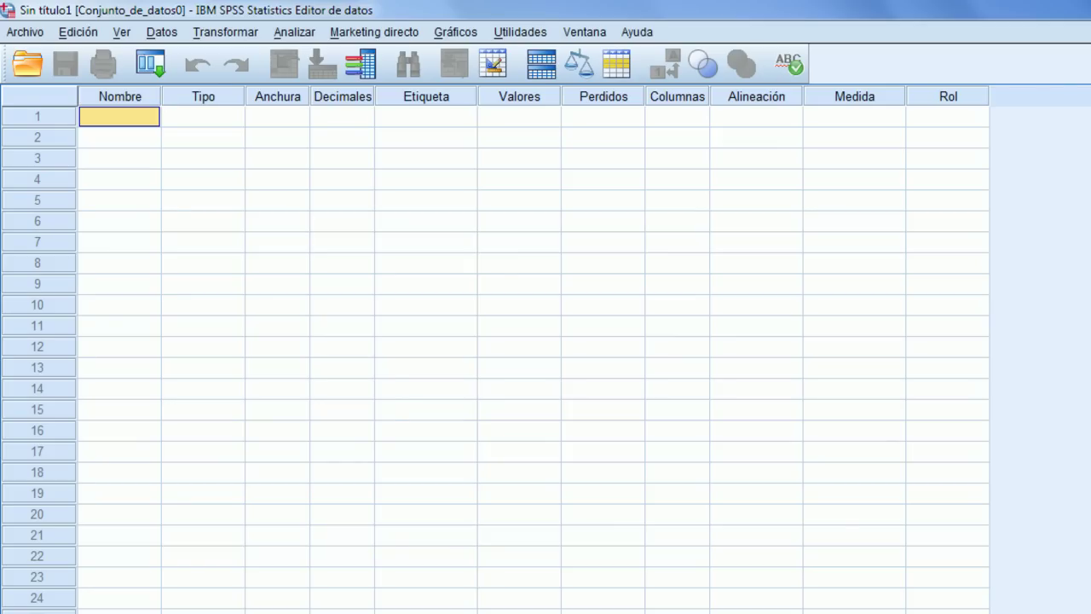
text(Se)
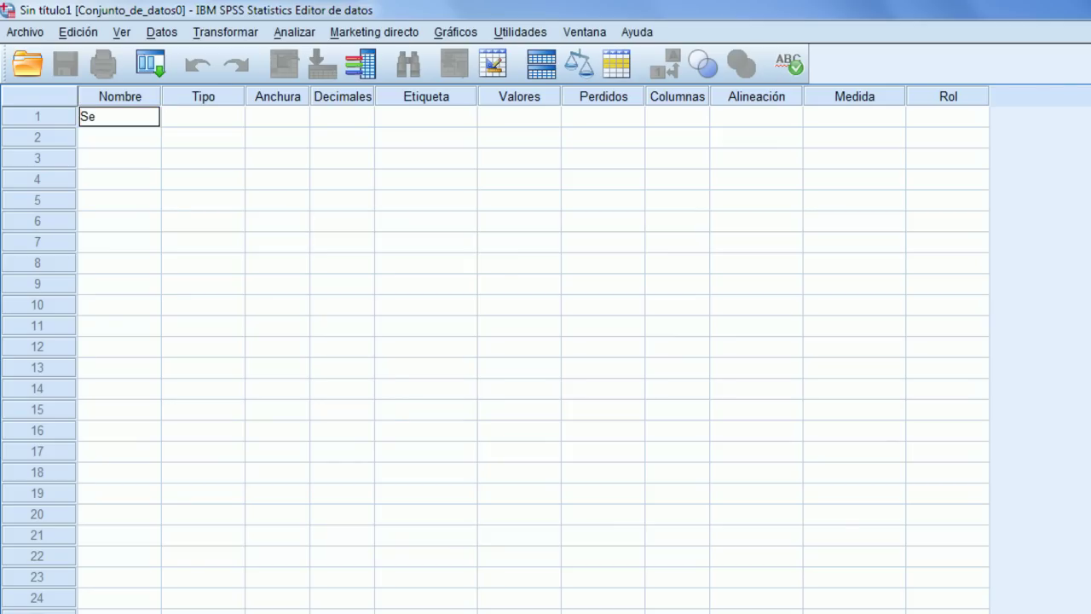
text(xo)
Step: Open the variable type settings for Sexo with its width ready for editing
click(234, 120)
click(234, 118)
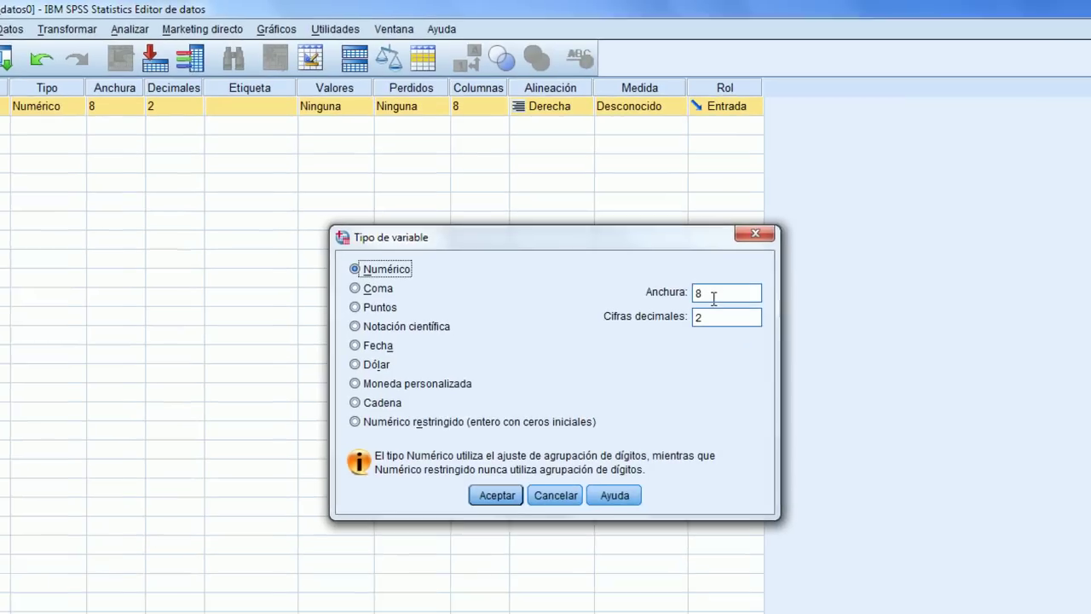
double_click(663, 290)
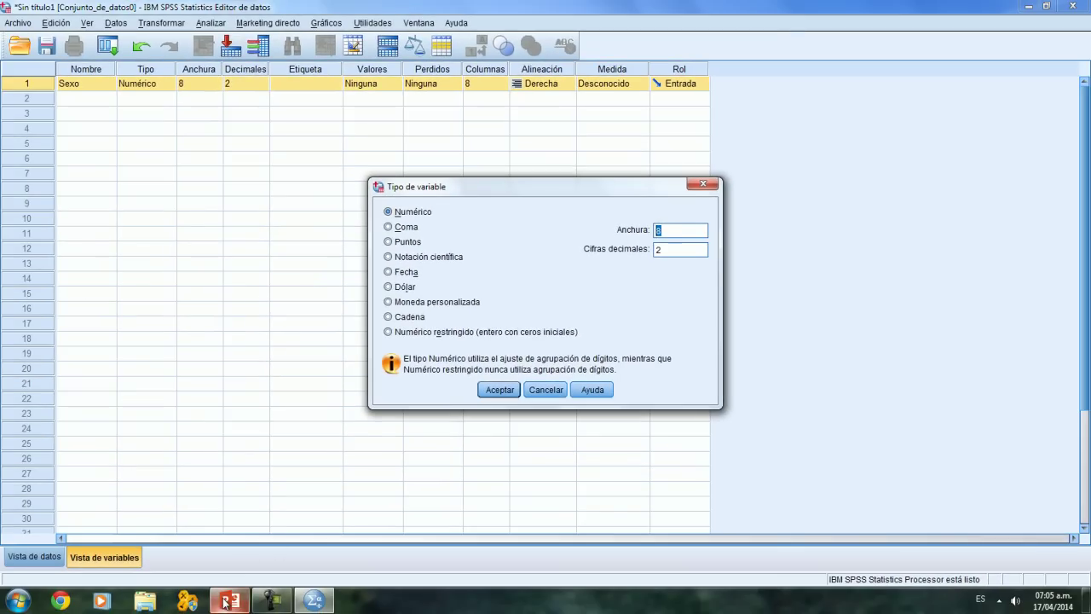
Step: Switch to PowerPoint, review the slides on quantitative, nominal and ordinal variables as a slide show, and return to SPSS
click(229, 601)
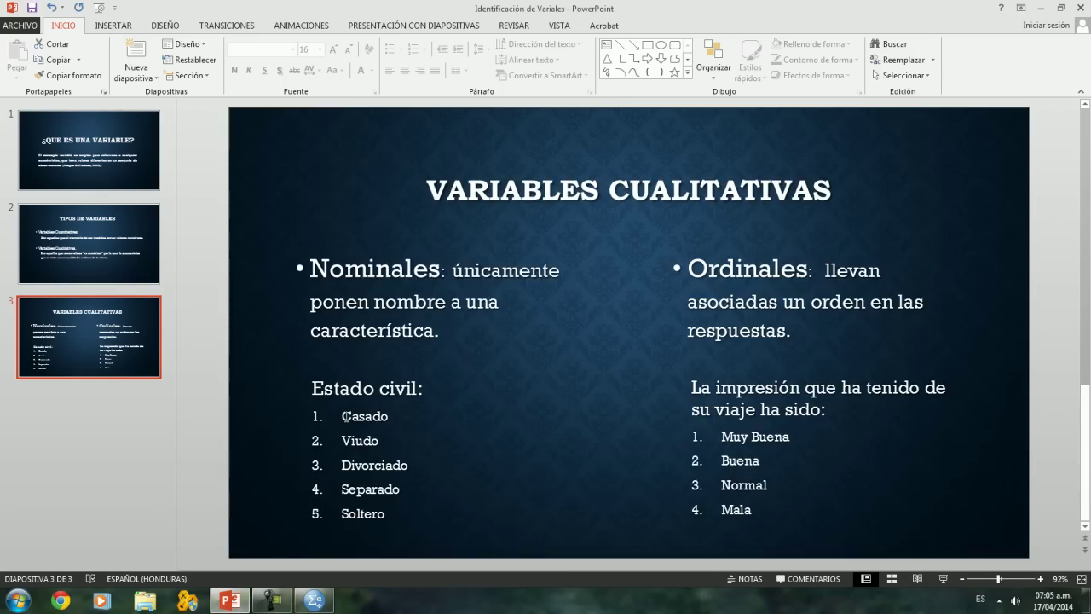
key(F5)
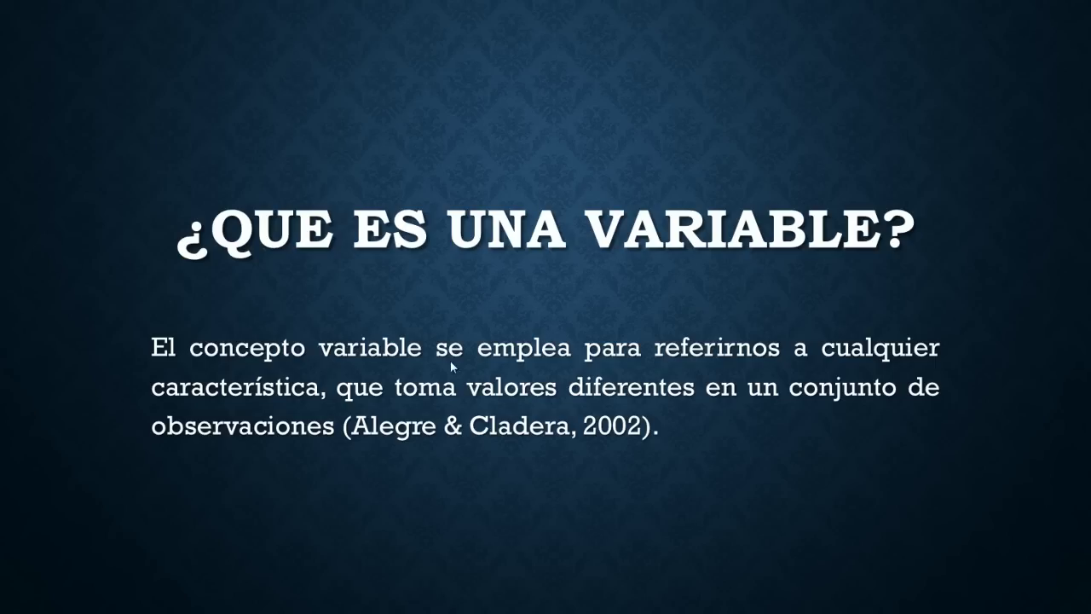
click(607, 352)
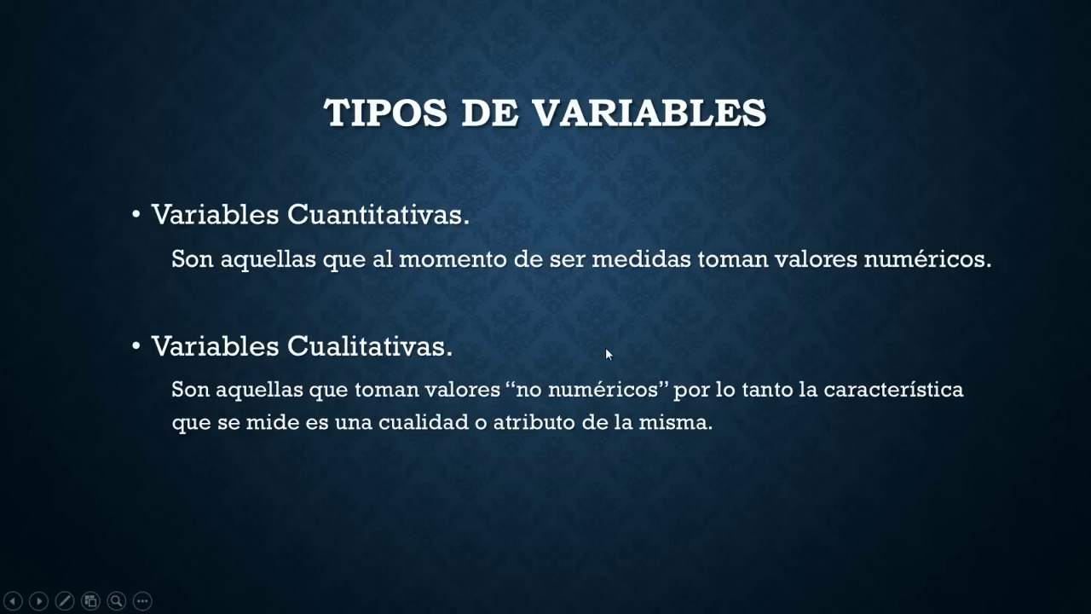
click(607, 352)
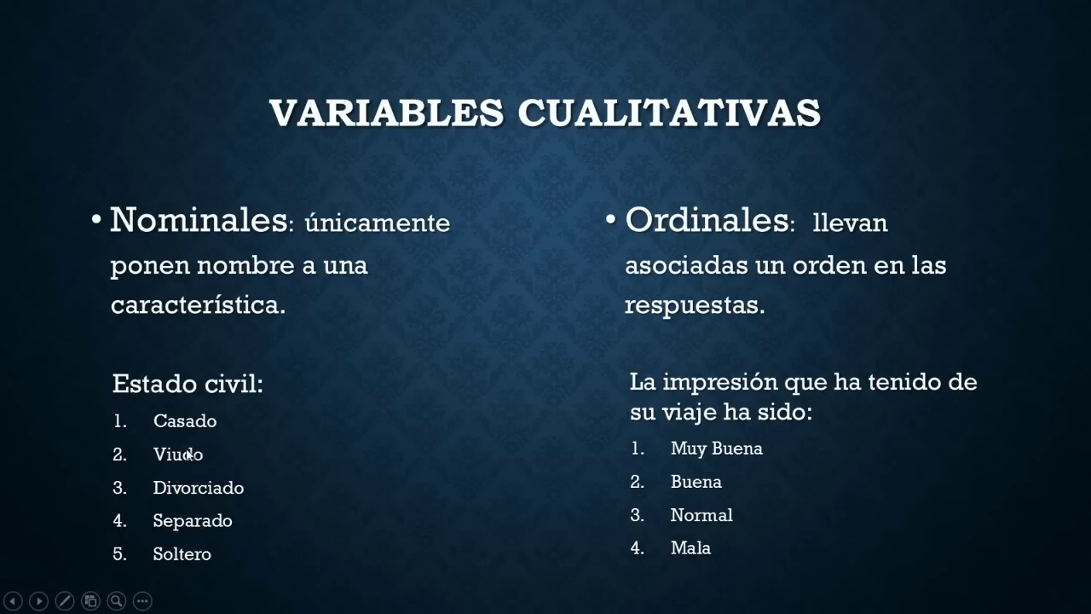
key(Escape)
click(313, 601)
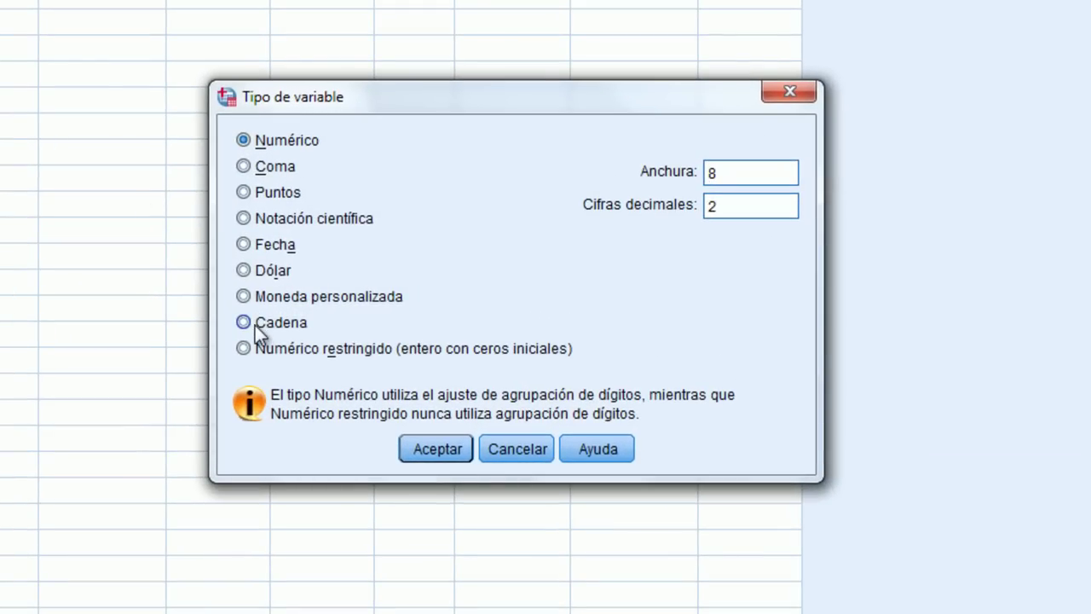
Step: Set the Sexo variable's type to Cadena with a length of 10 characters
click(255, 325)
drag(691, 171, 643, 165)
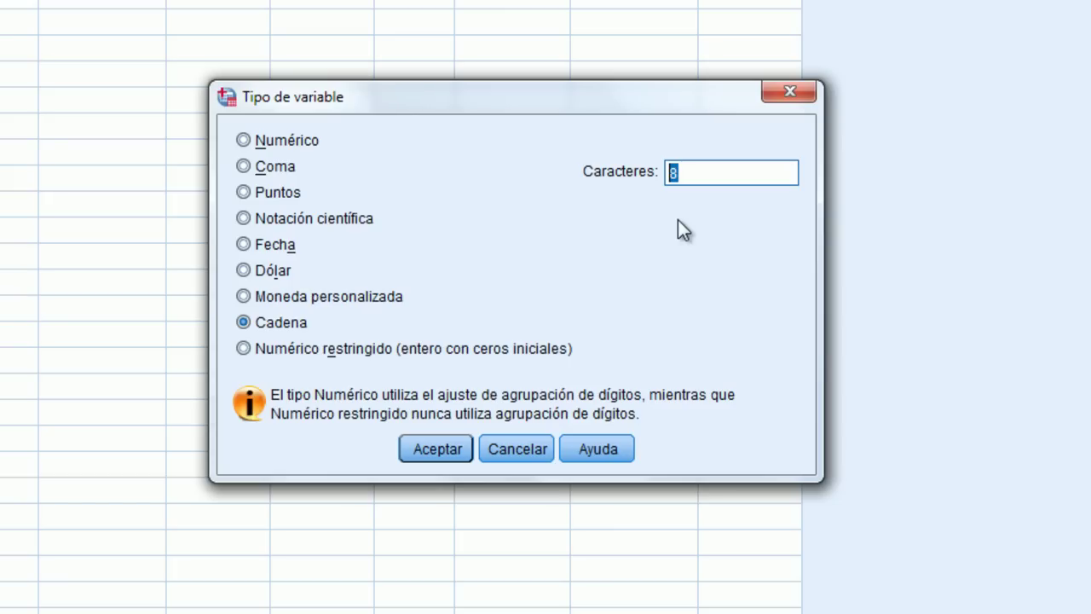
drag(691, 171, 671, 173)
key(End)
key(BackSpace)
text(10)
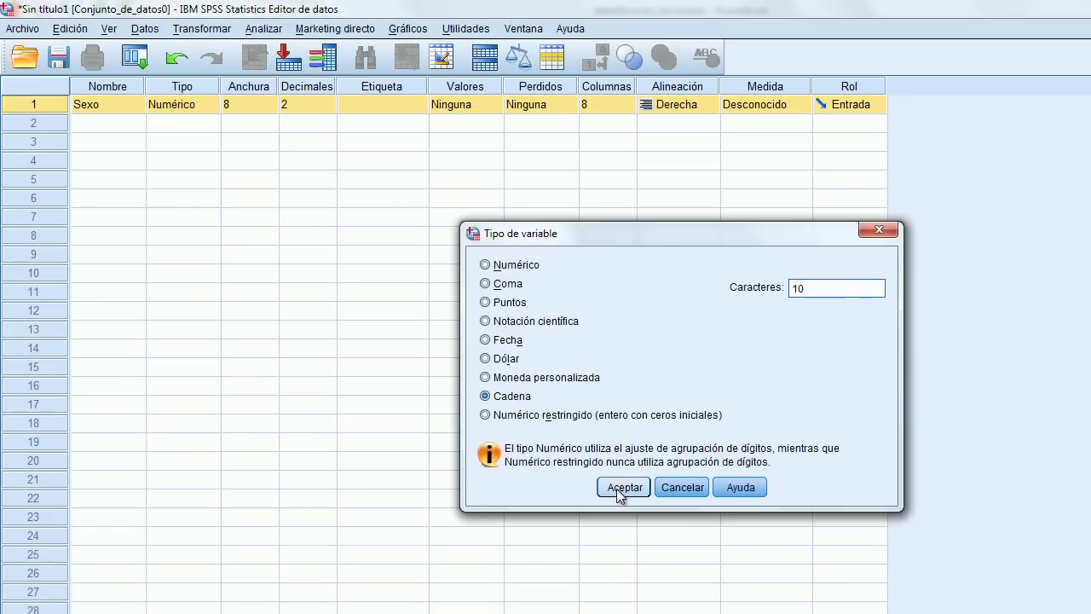
click(612, 483)
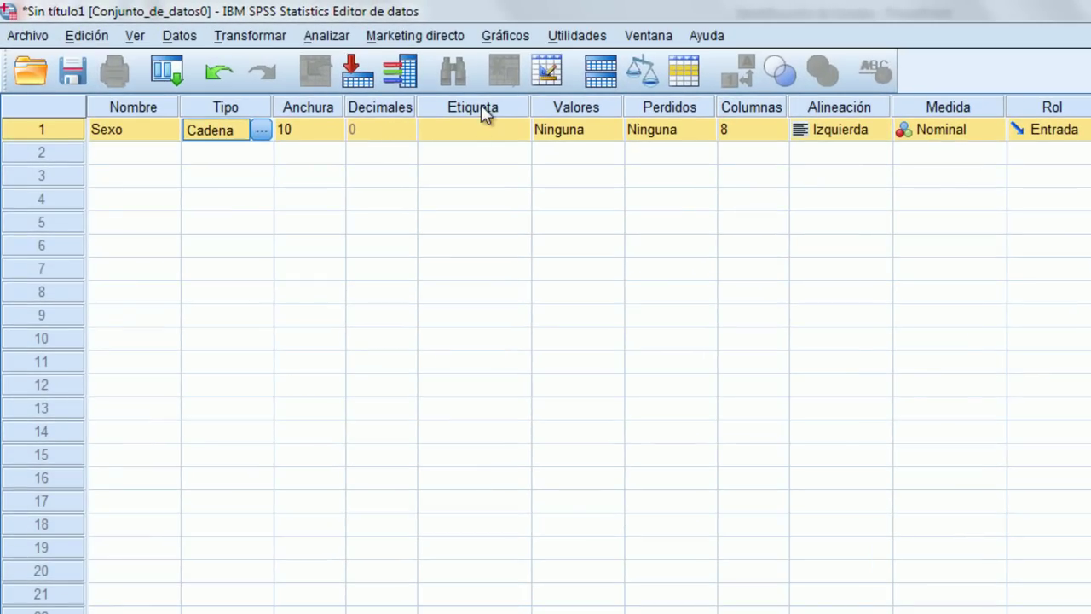
Step: Enter "Sexo del encuestado" as the descriptive label of the Sexo variable
click(480, 128)
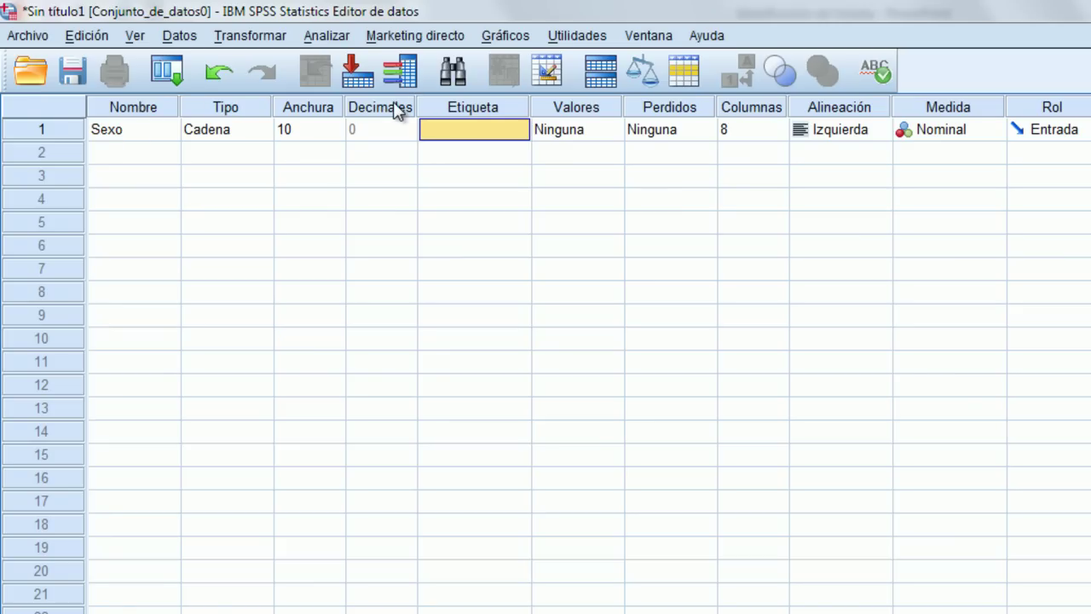
text(Se)
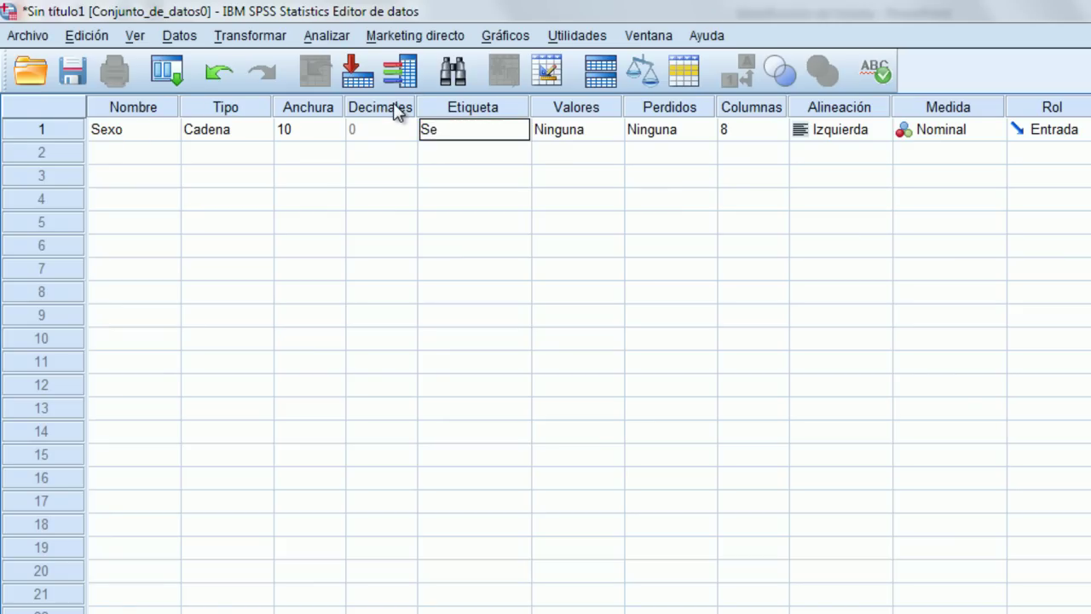
text(xo del encuestado)
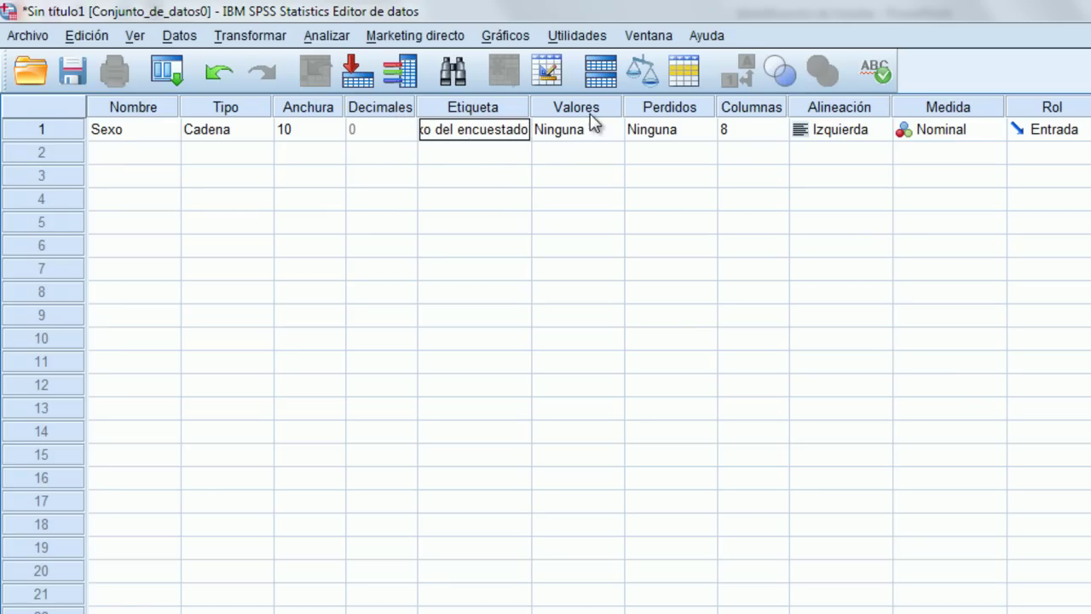
Step: Examine the value and label fields of the value label settings for Sexo, and close them without an entry
click(613, 135)
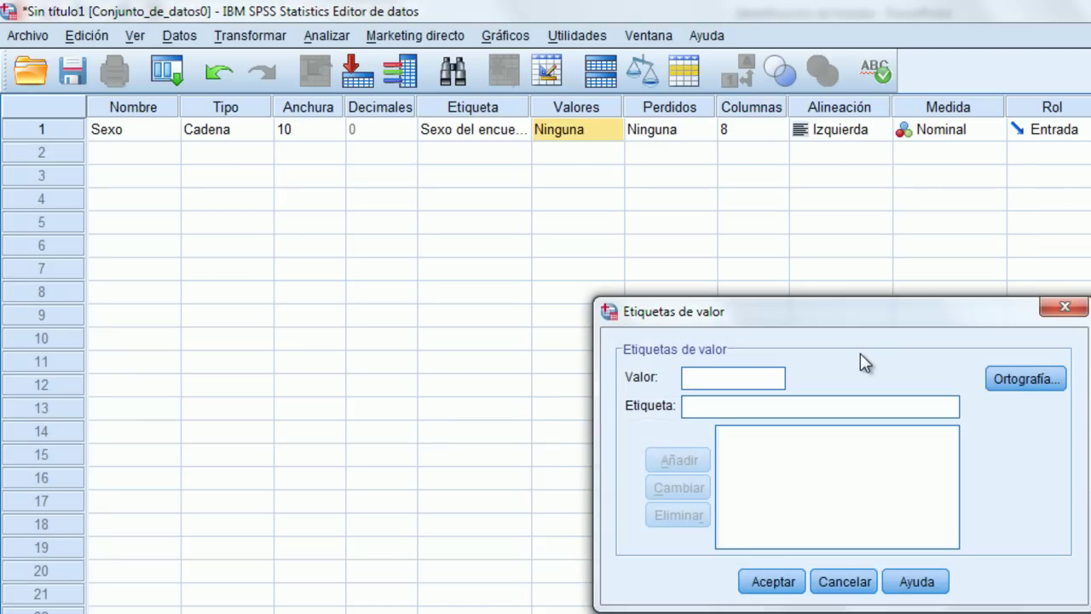
drag(861, 316, 790, 248)
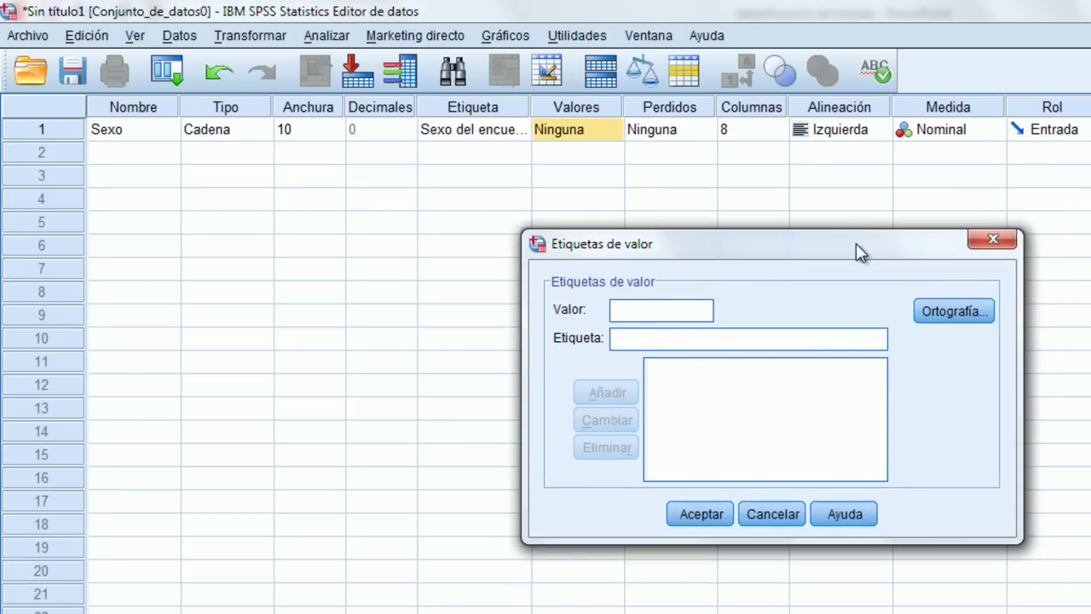
drag(855, 243, 793, 230)
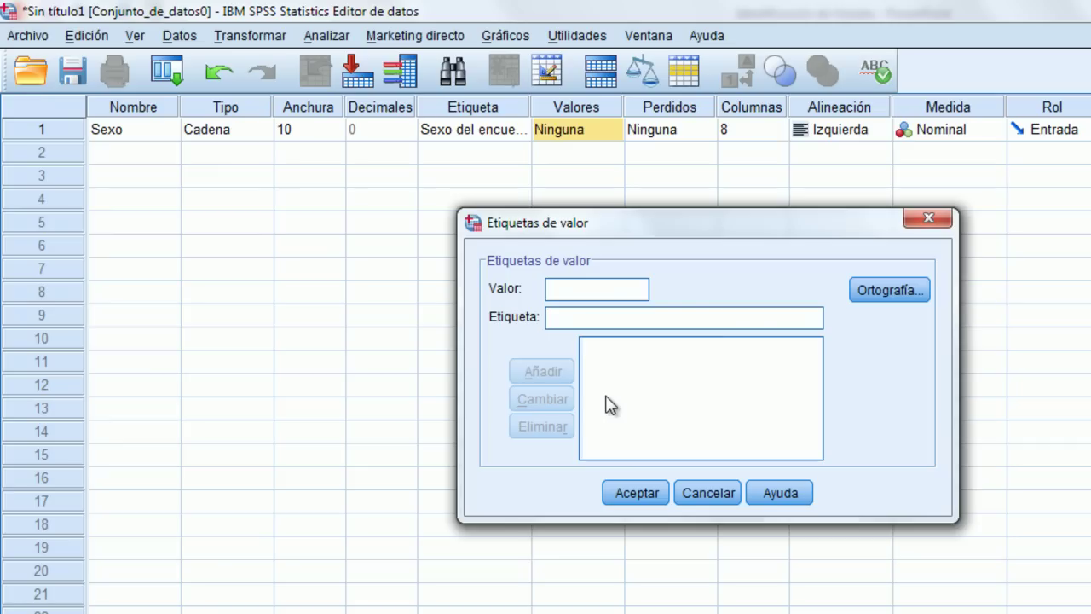
click(558, 317)
click(931, 221)
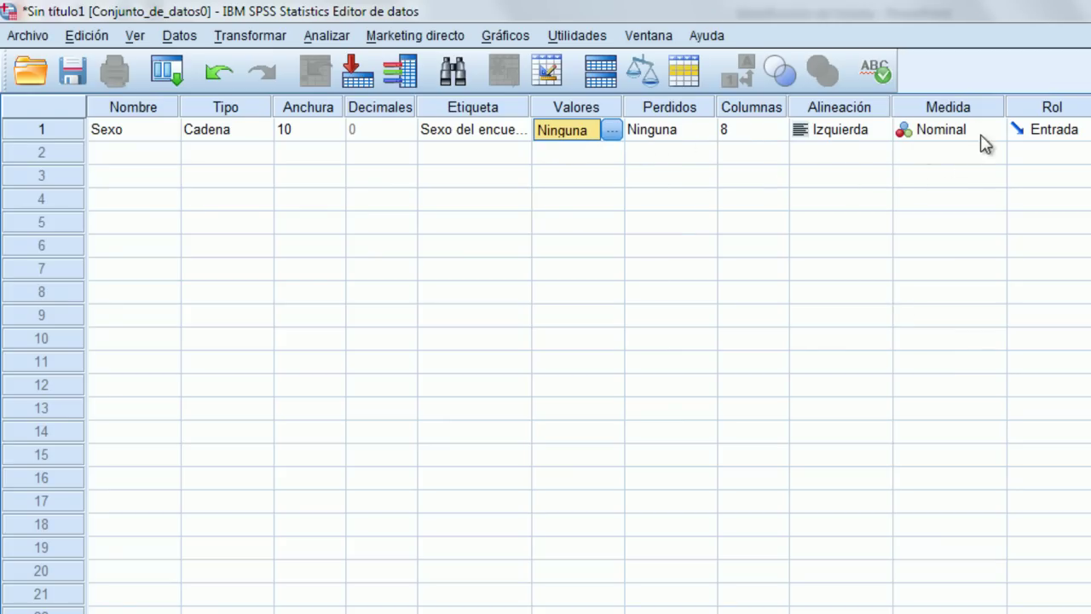
Step: Define 3 as a discrete missing value for the Sexo variable
click(710, 127)
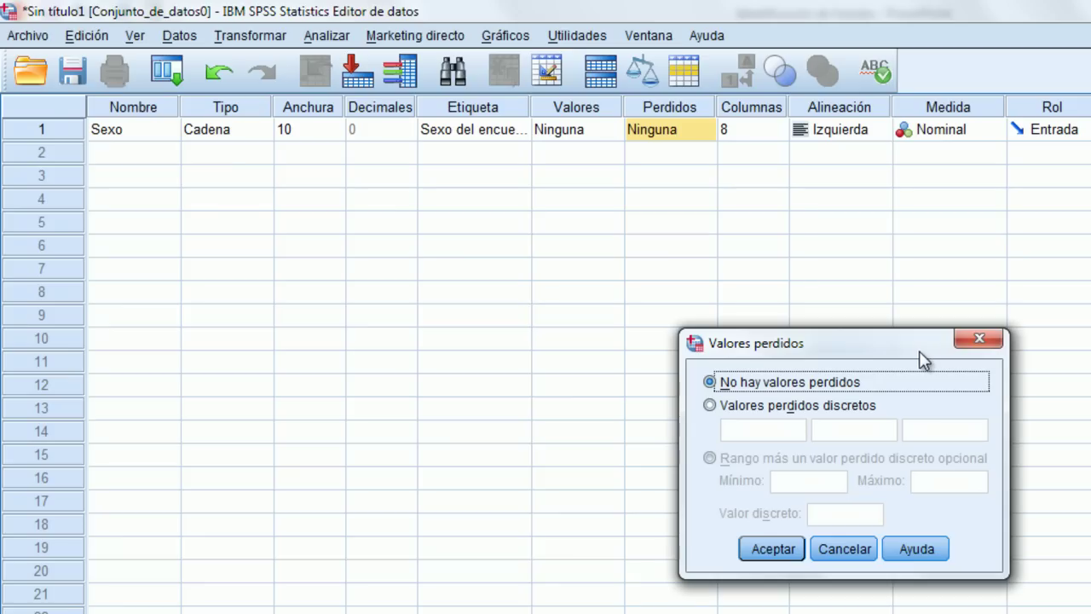
drag(917, 351, 864, 273)
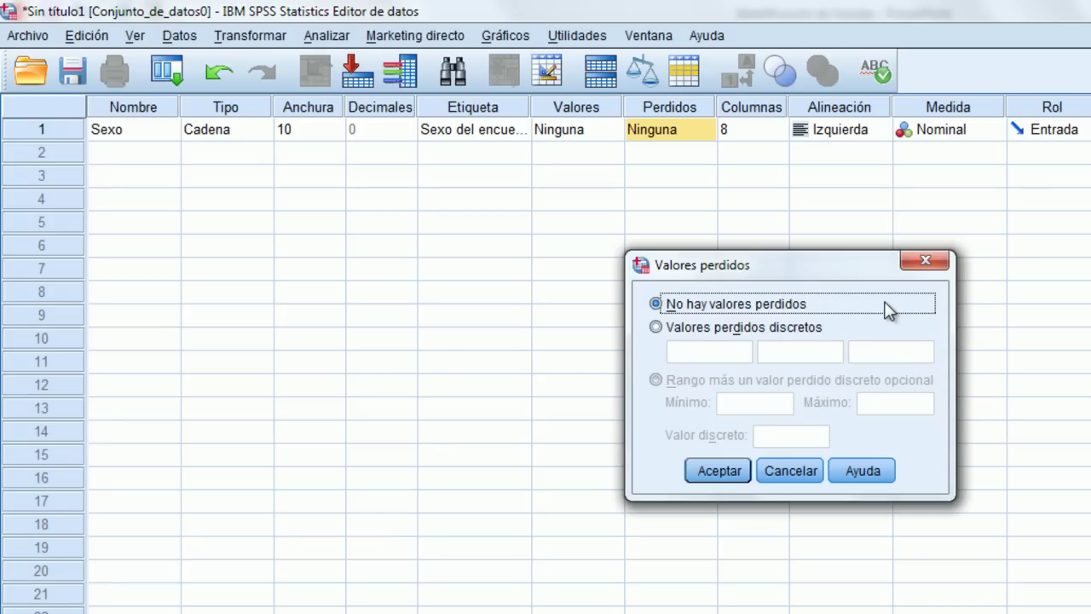
click(662, 327)
click(694, 354)
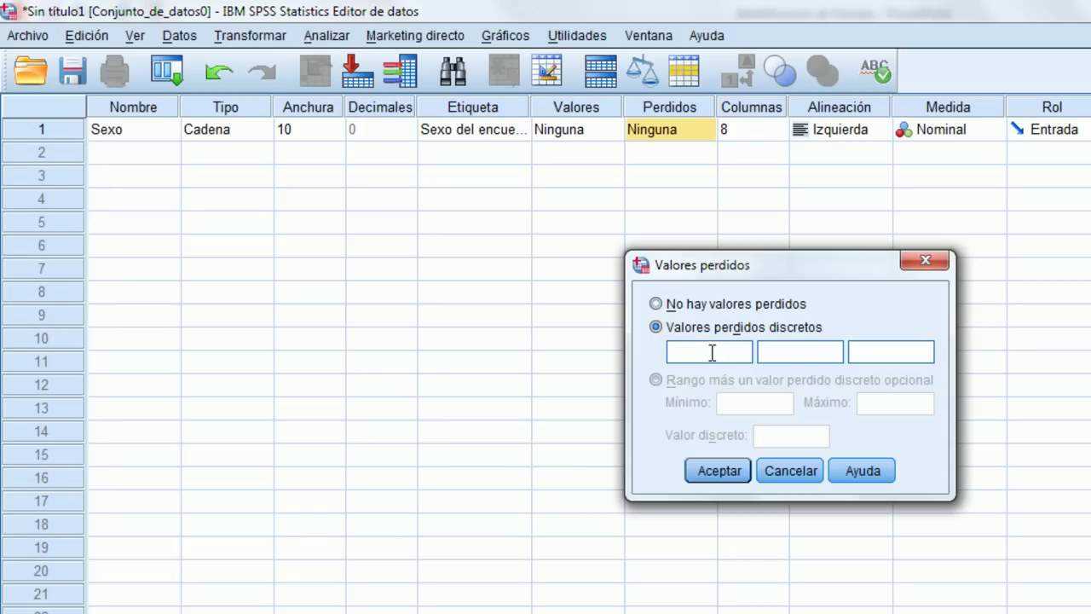
text(9)
drag(738, 352, 641, 354)
text(3)
click(729, 474)
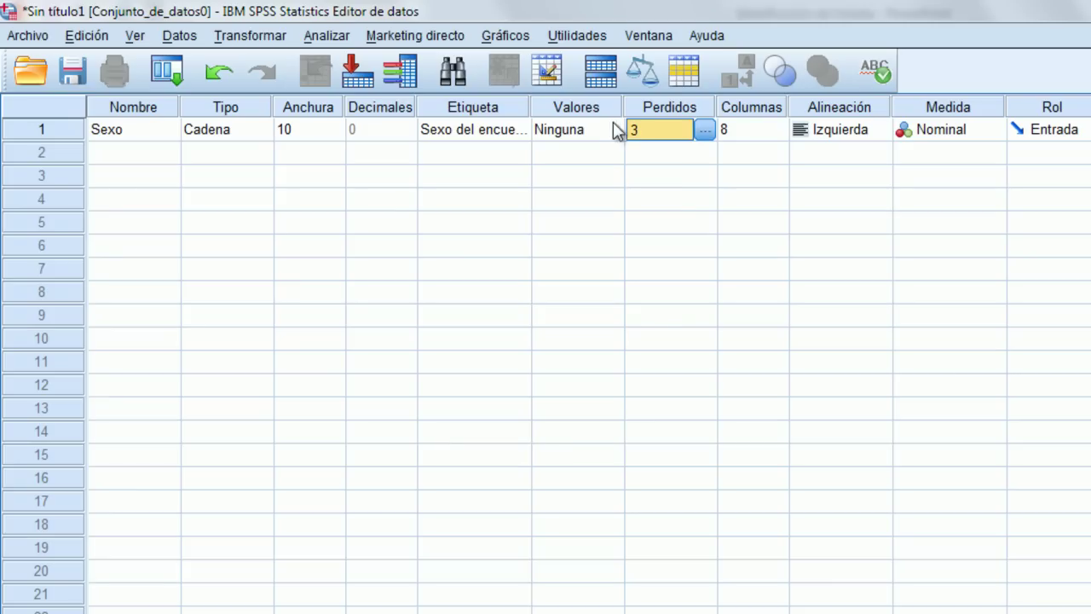
Step: Remove the discrete missing value from Sexo by choosing No hay valores perdidos
click(704, 131)
click(748, 431)
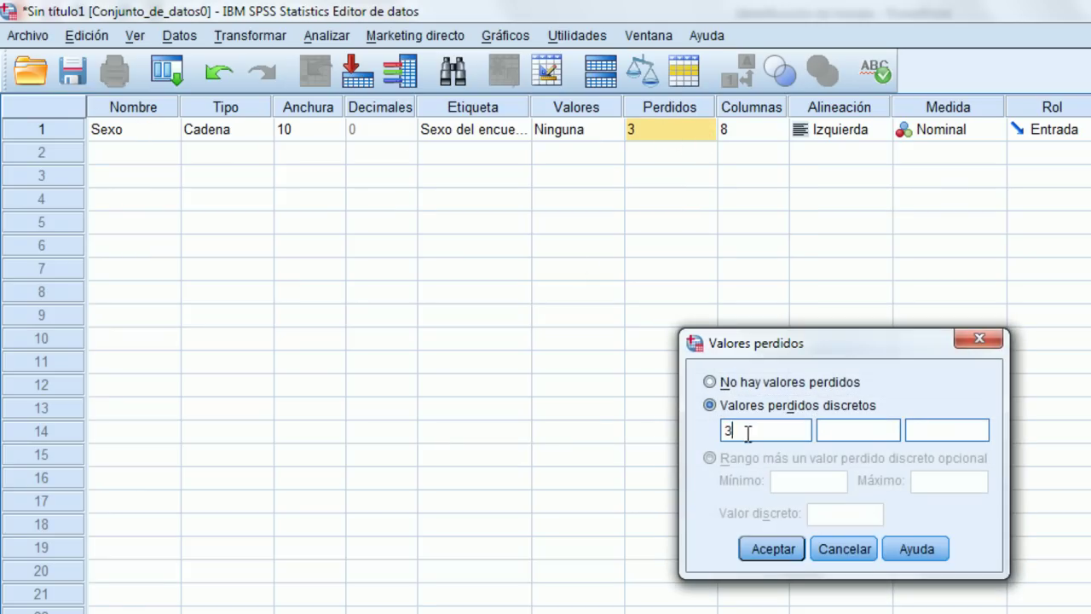
click(710, 405)
click(797, 383)
click(772, 547)
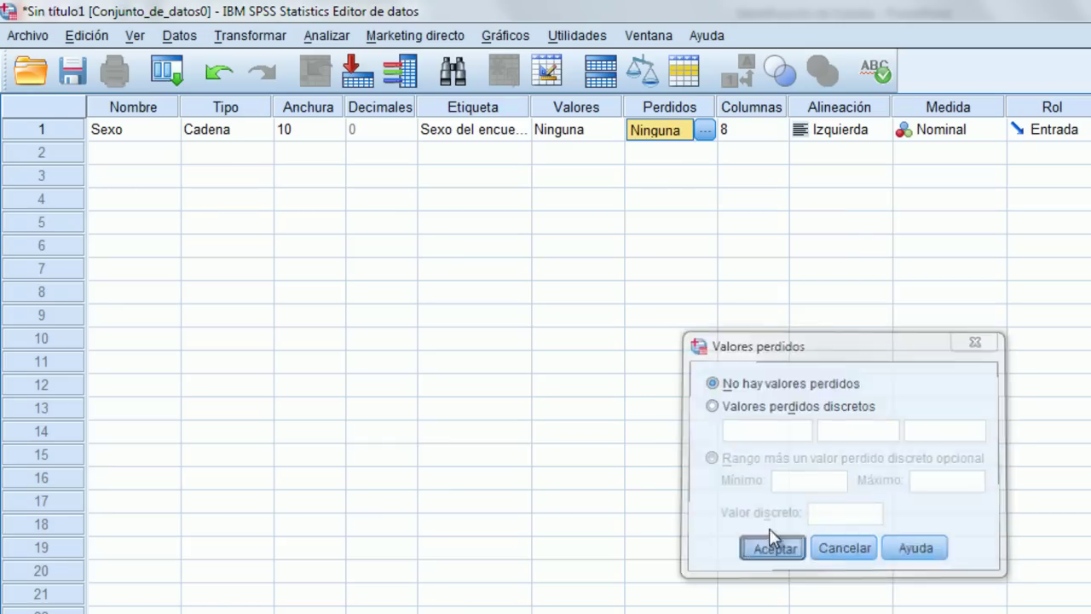
Step: Choose Nominal as the measurement level of the Sexo variable
click(987, 132)
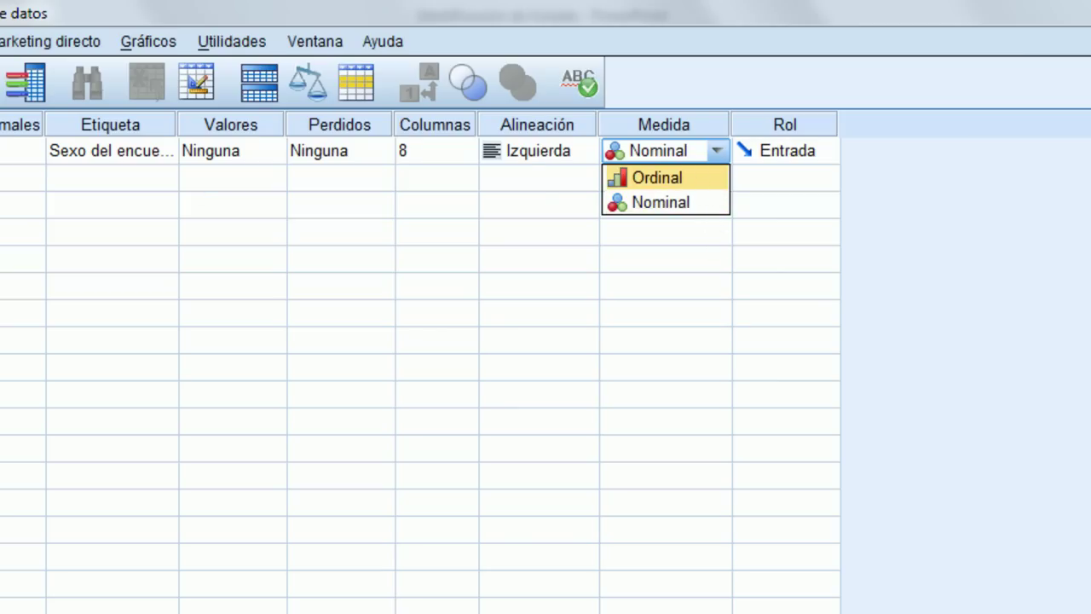
click(698, 200)
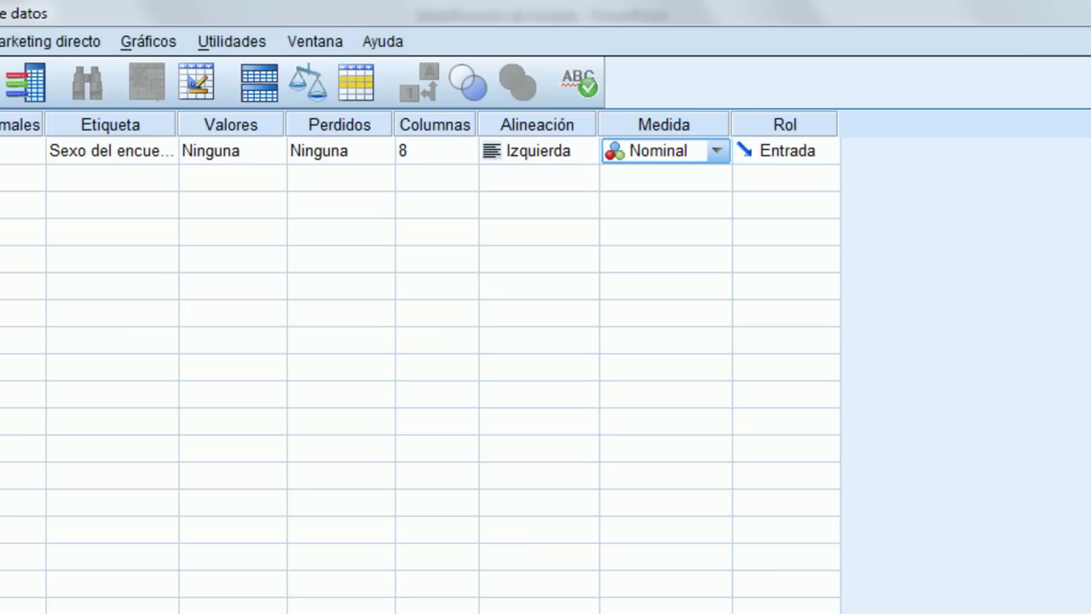
Step: Add a second variable named Edad with type Numérico, width 3 and 0 decimal places
key(Return)
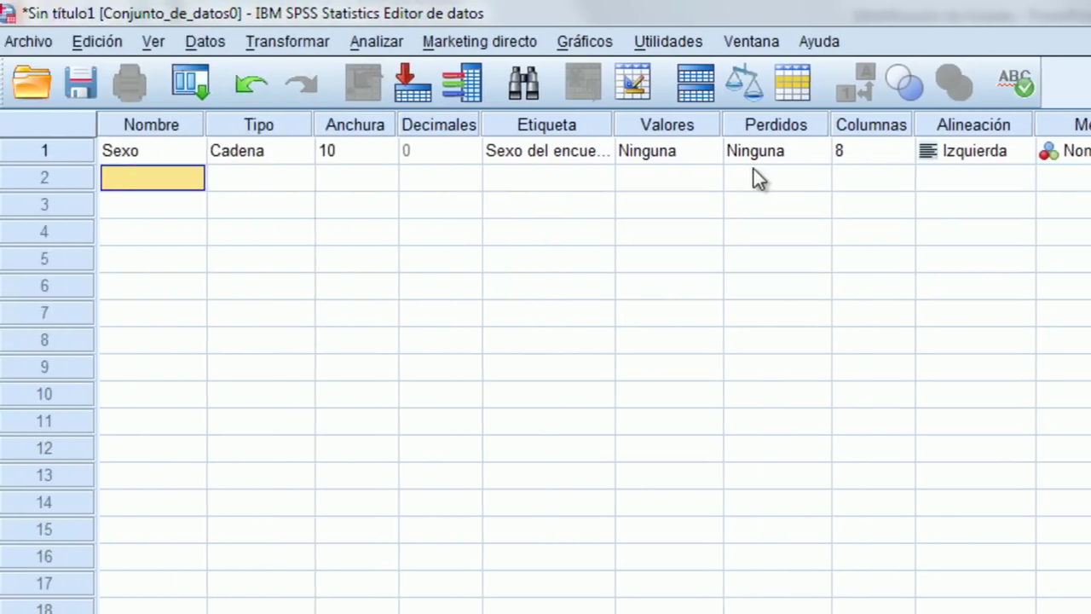
text(Edad)
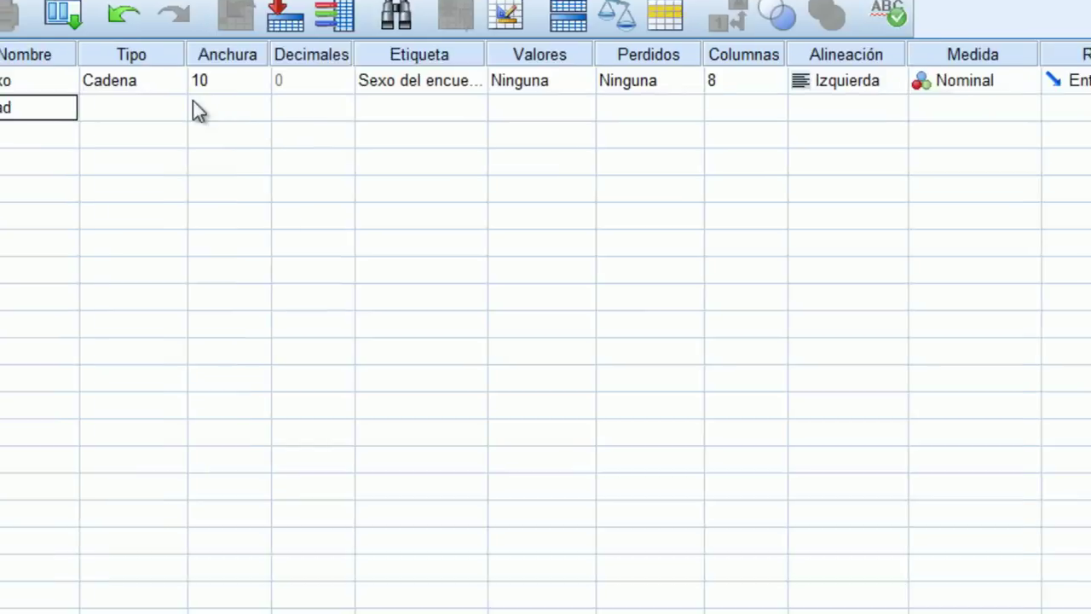
click(281, 177)
click(308, 177)
drag(826, 240, 757, 126)
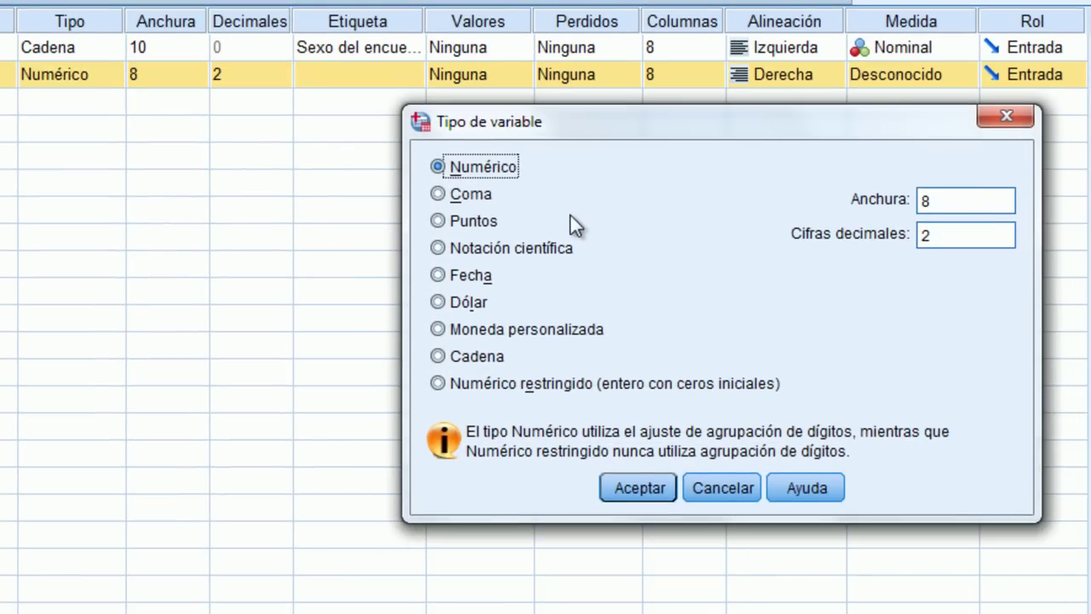
drag(938, 199, 845, 190)
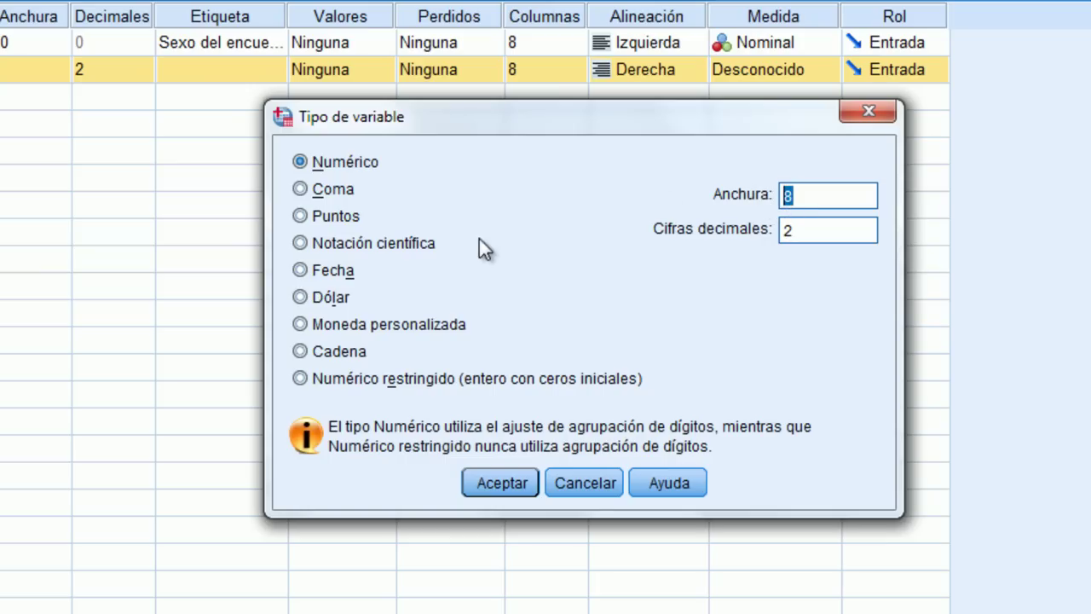
text(3)
drag(794, 230, 772, 231)
text(0)
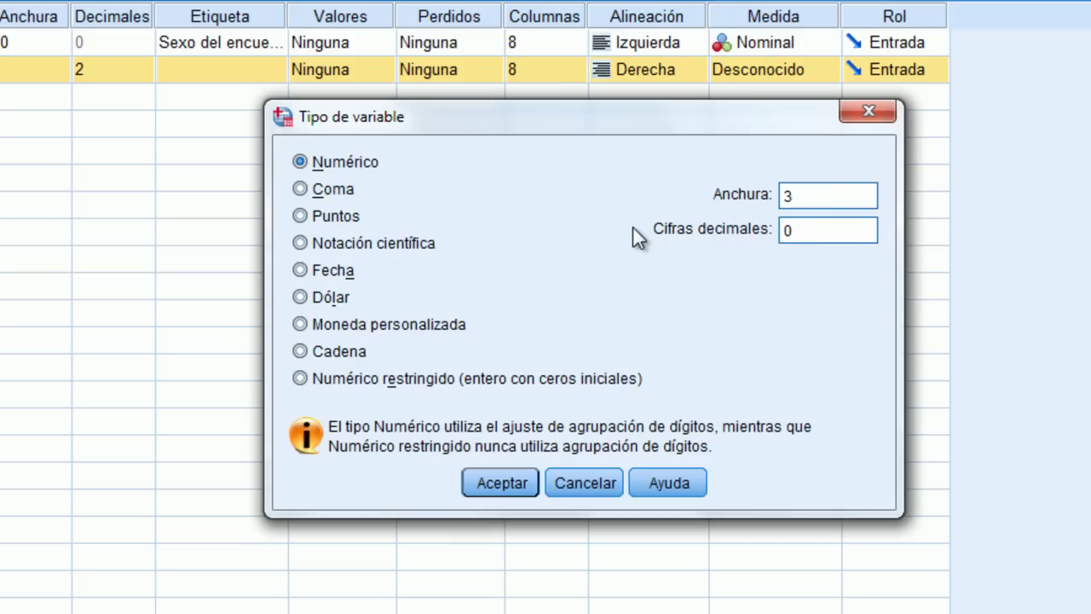
click(502, 484)
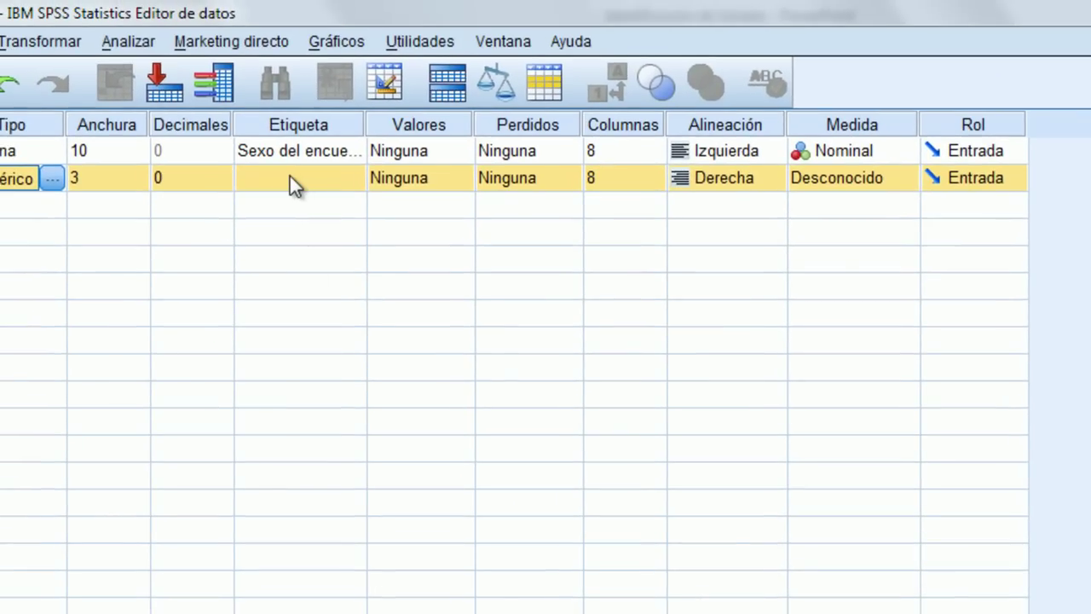
Step: Label the Edad variable "Edad del encuestado" and set its measurement level to Escala
click(247, 118)
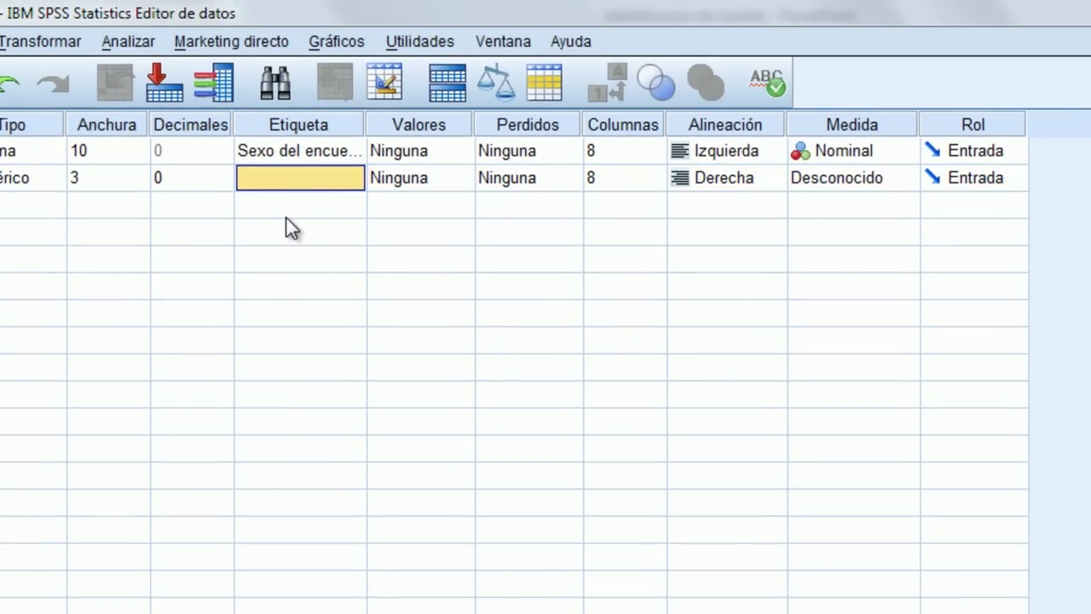
text(Edd)
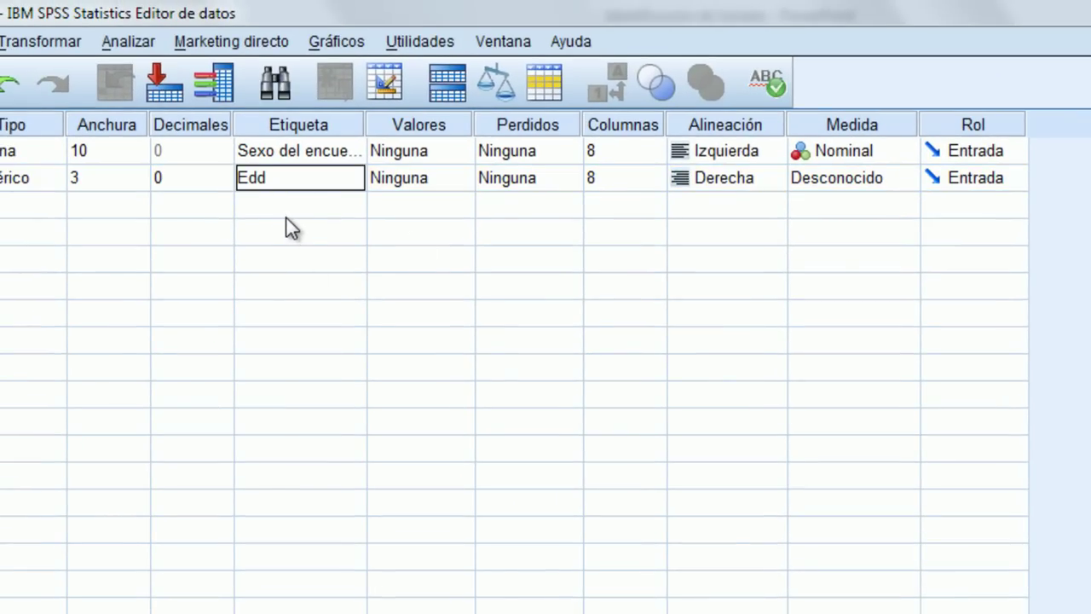
key(BackSpace)
text(ad del encuestado)
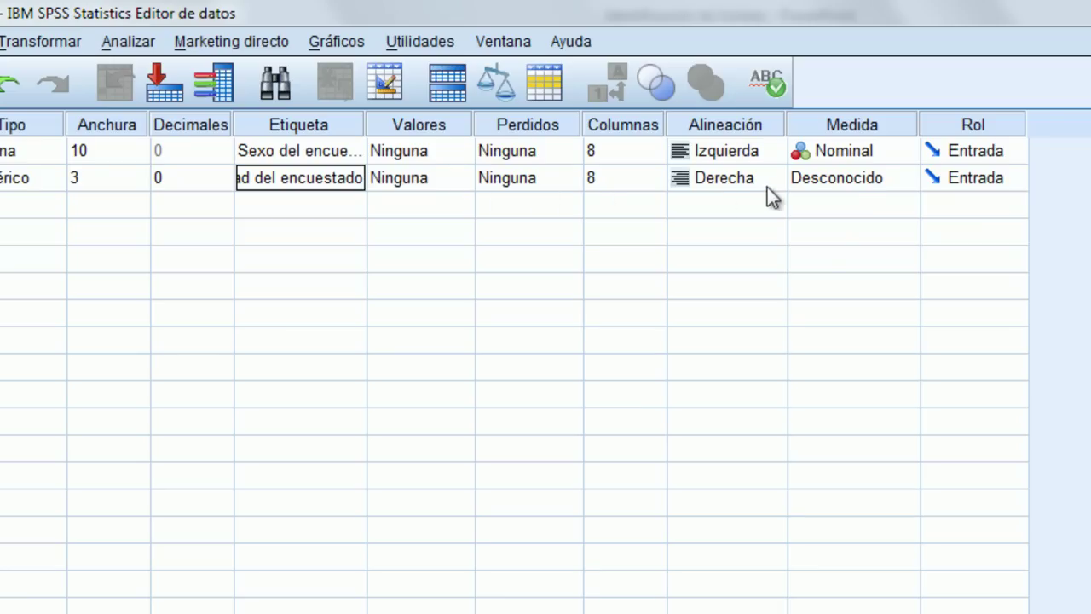
click(885, 181)
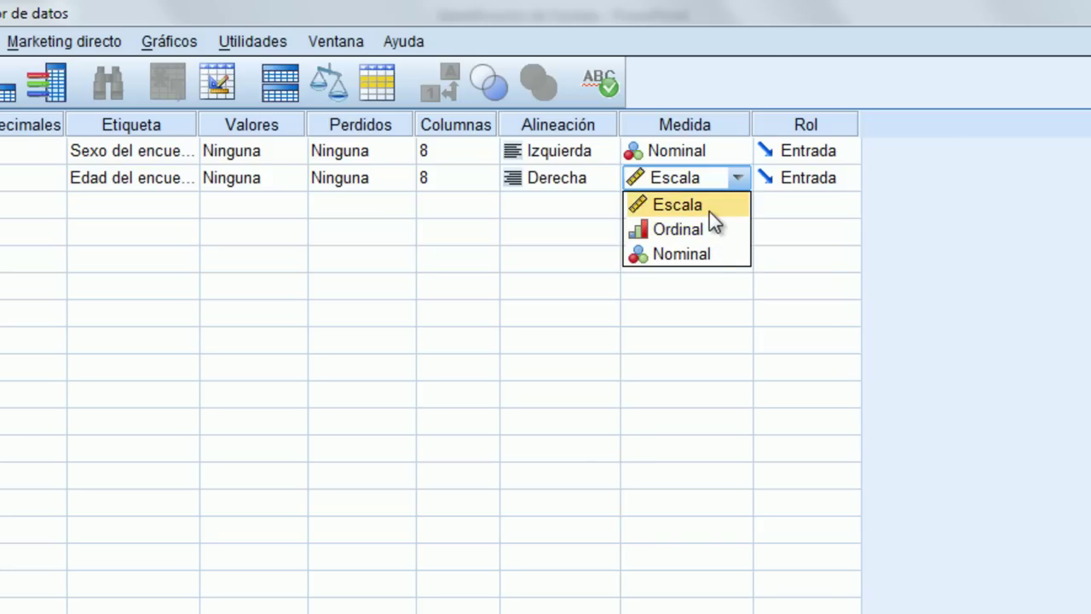
click(709, 212)
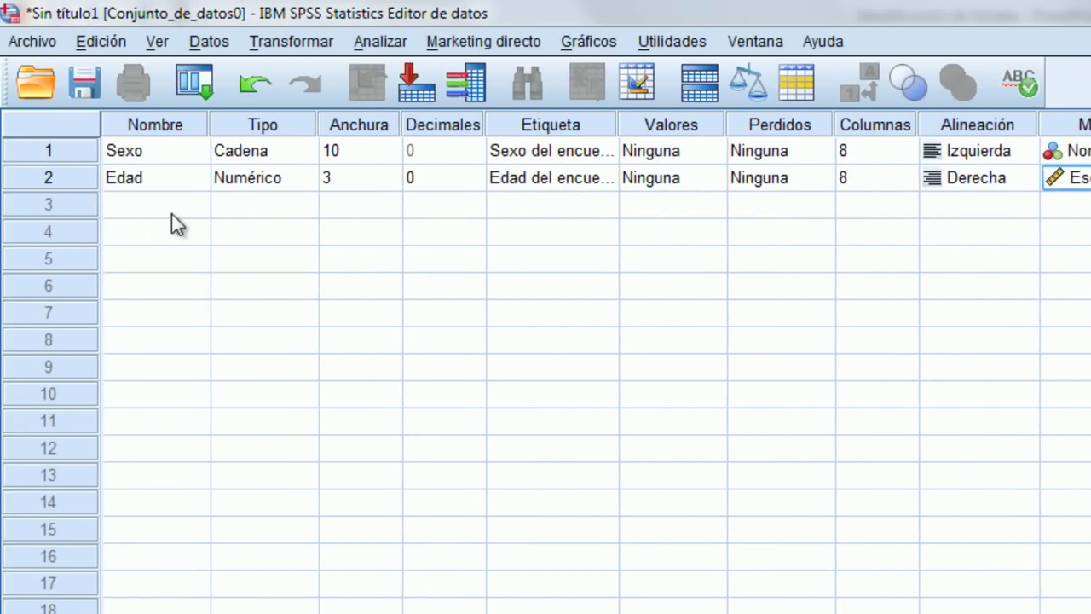
Step: Consult the qualitative variables slide in PowerPoint, return to SPSS and name the third variable Civil
click(173, 207)
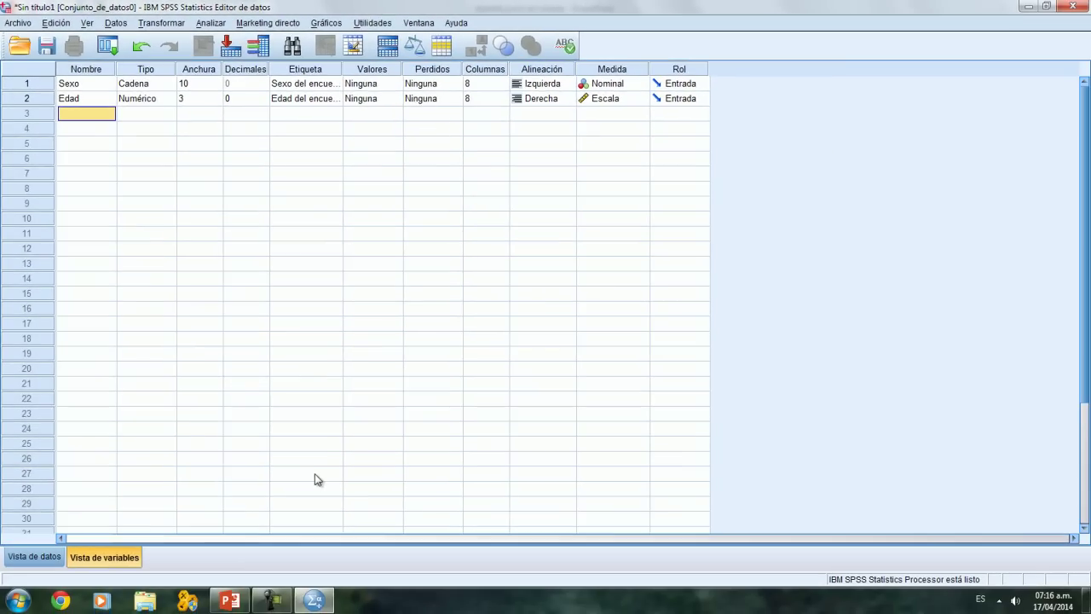
click(228, 600)
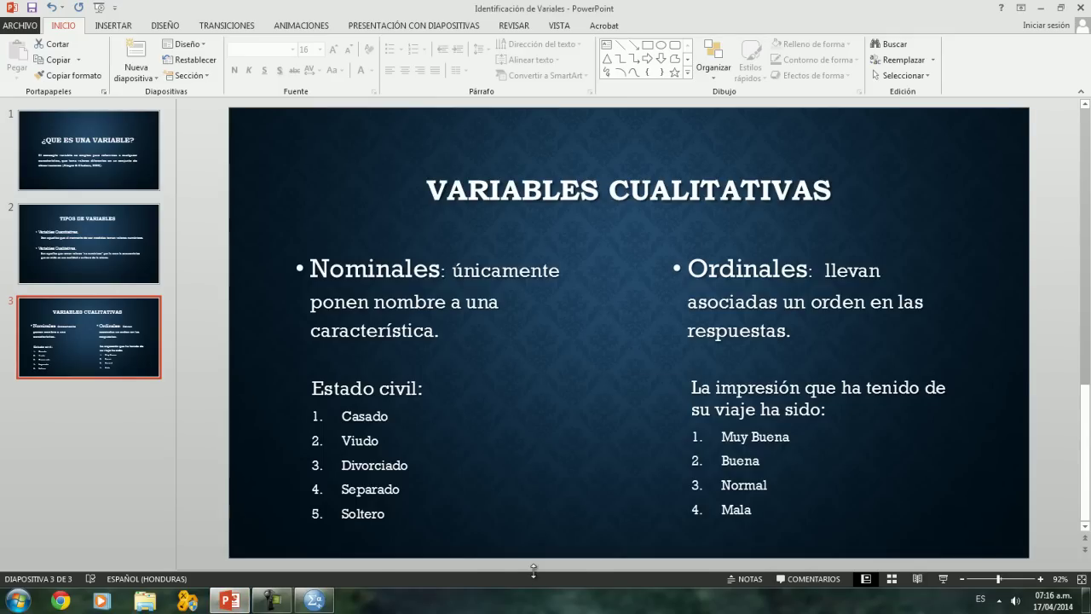
key(alt+Tab)
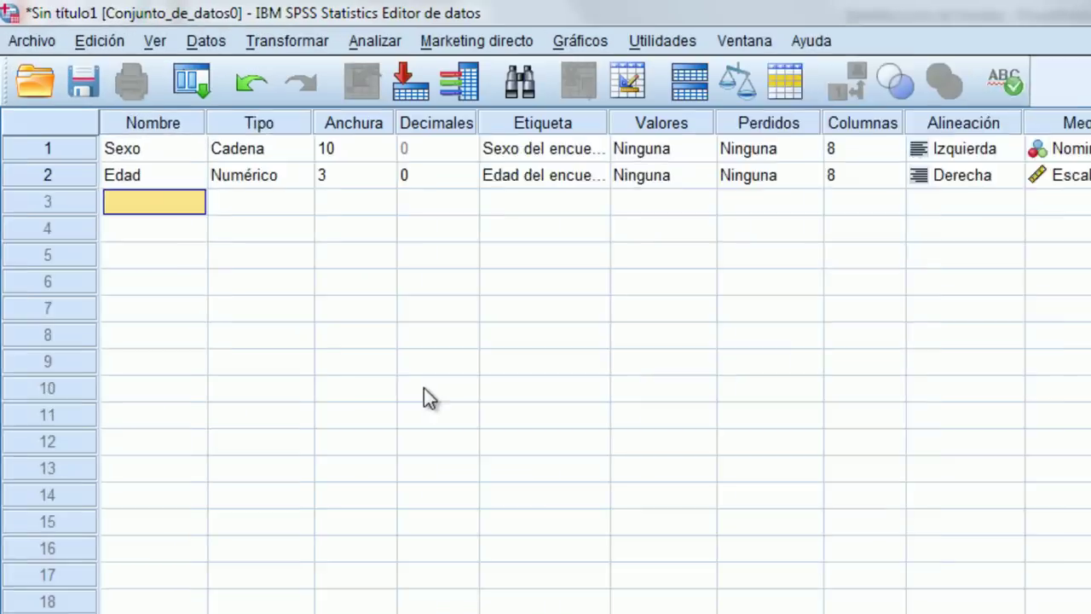
text(Civil)
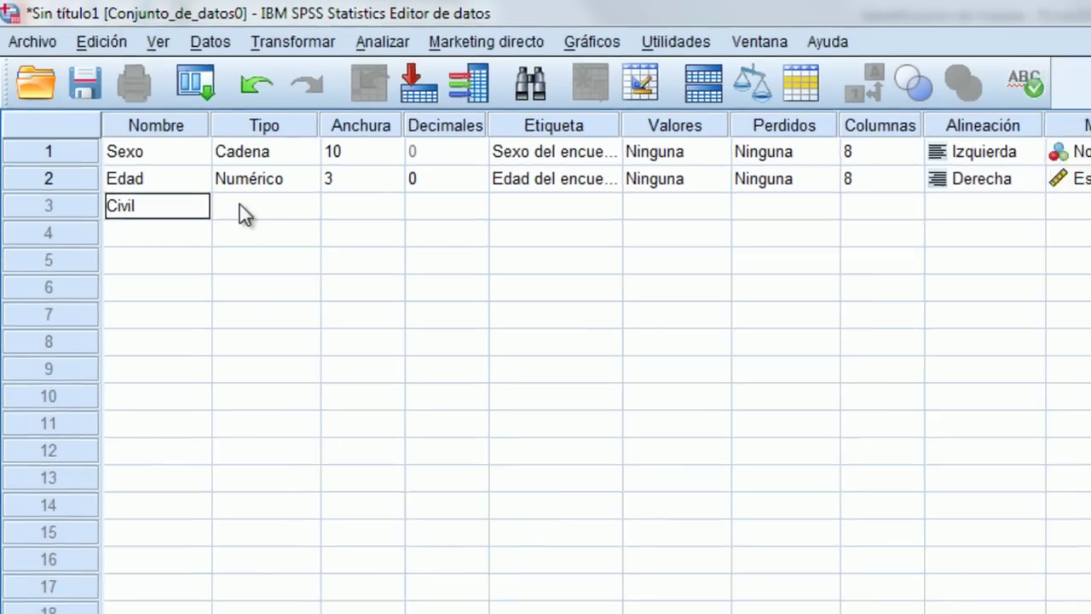
Step: Keep the Civil variable's type as Numérico, with width 1 and 0 decimal places
click(284, 222)
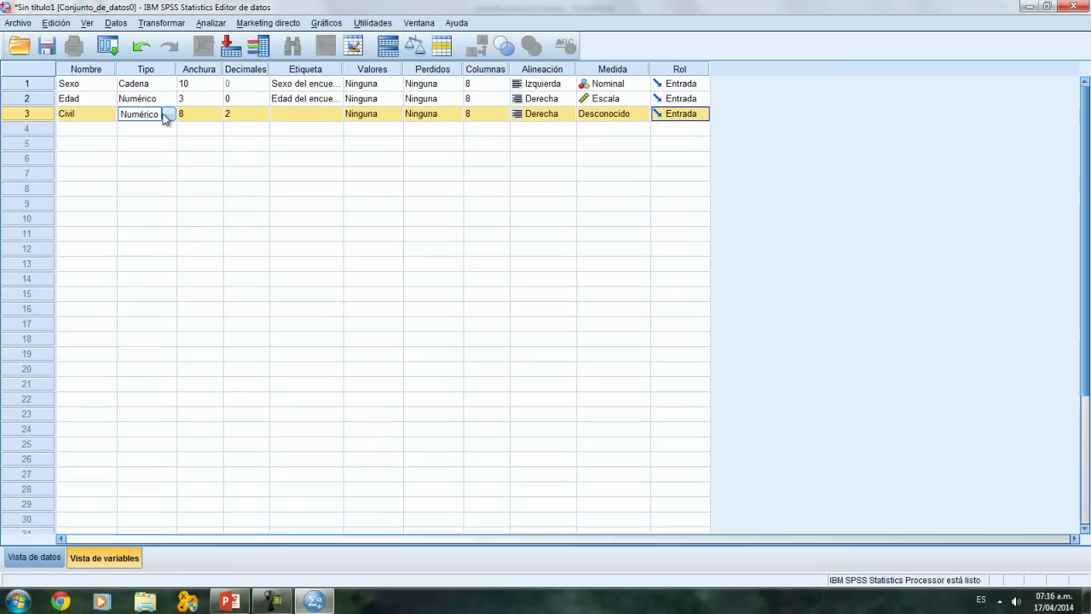
click(167, 114)
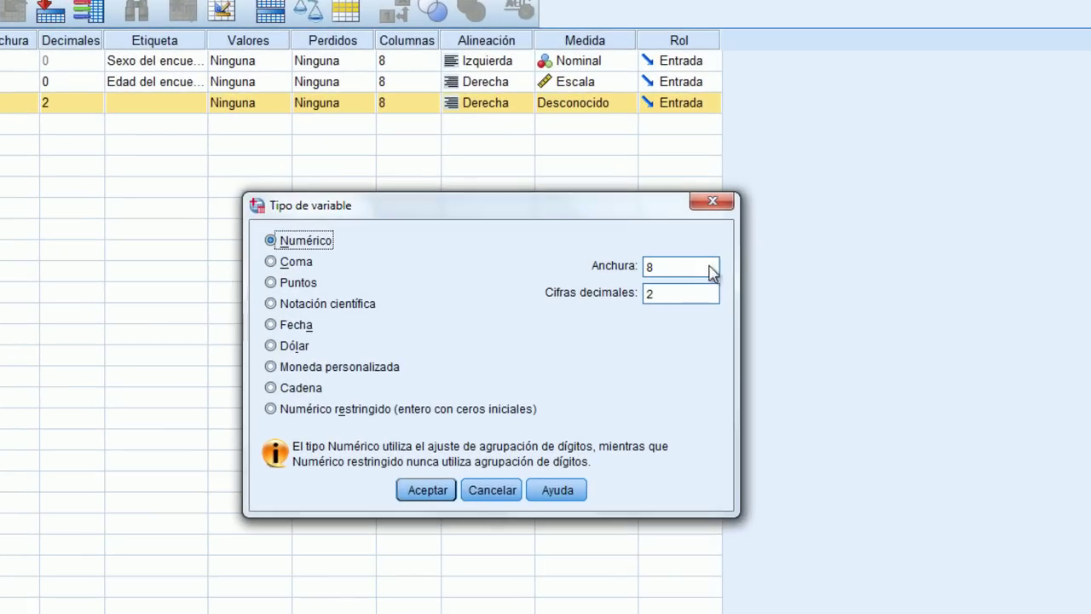
click(677, 268)
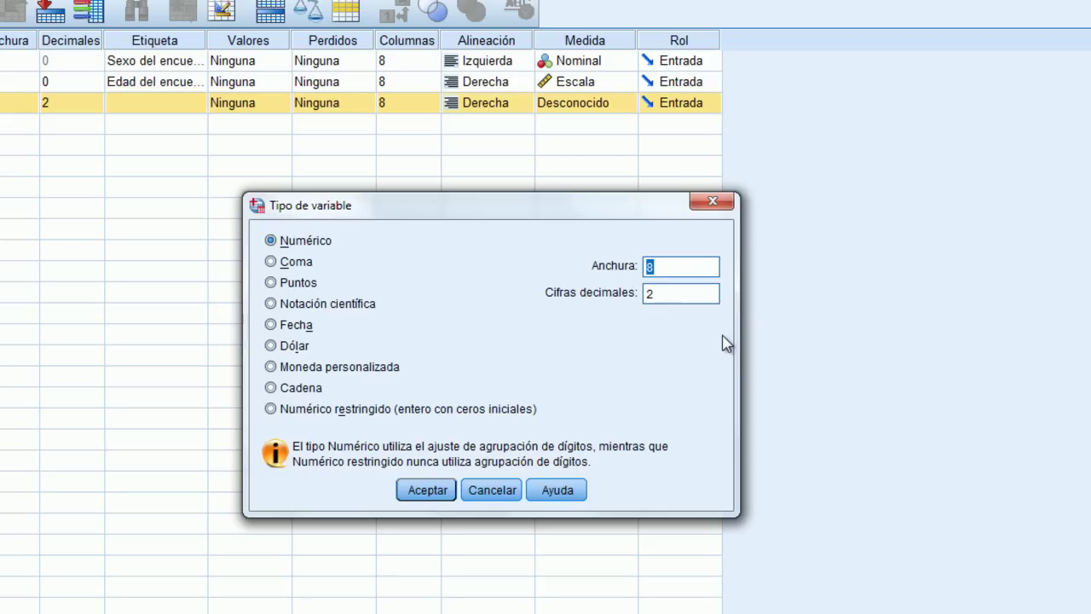
text(1)
drag(674, 295, 601, 295)
text(0)
click(426, 493)
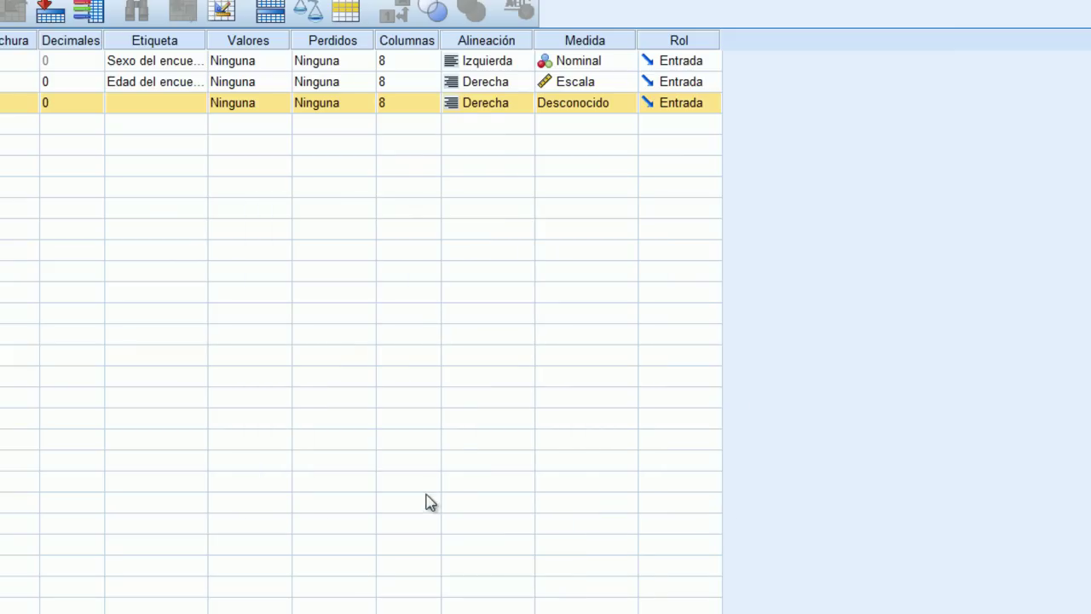
Step: Label the Civil variable "Estado Civil"
click(168, 104)
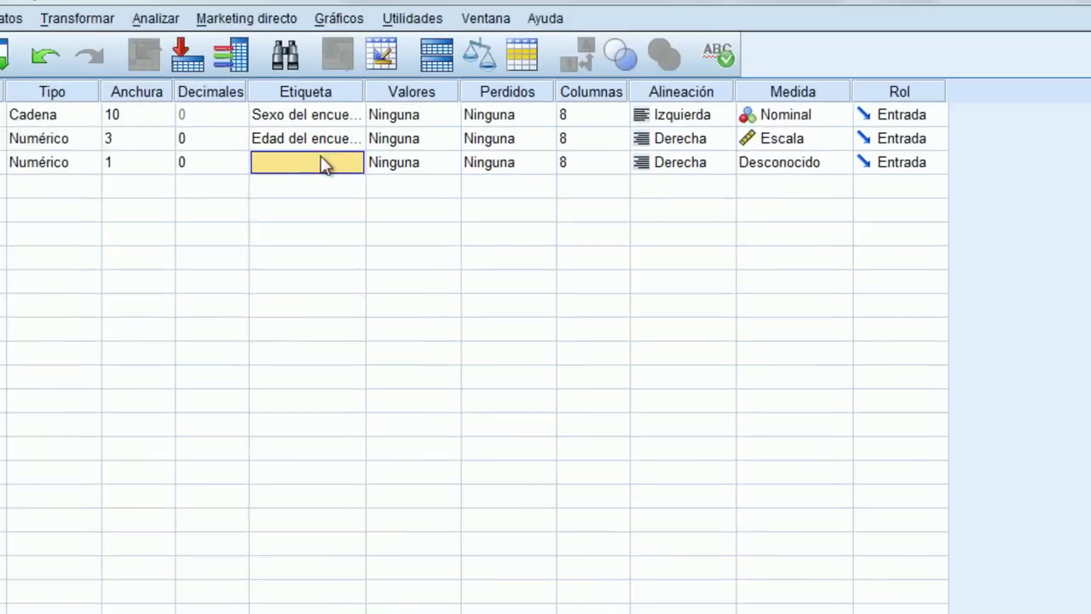
text(E)
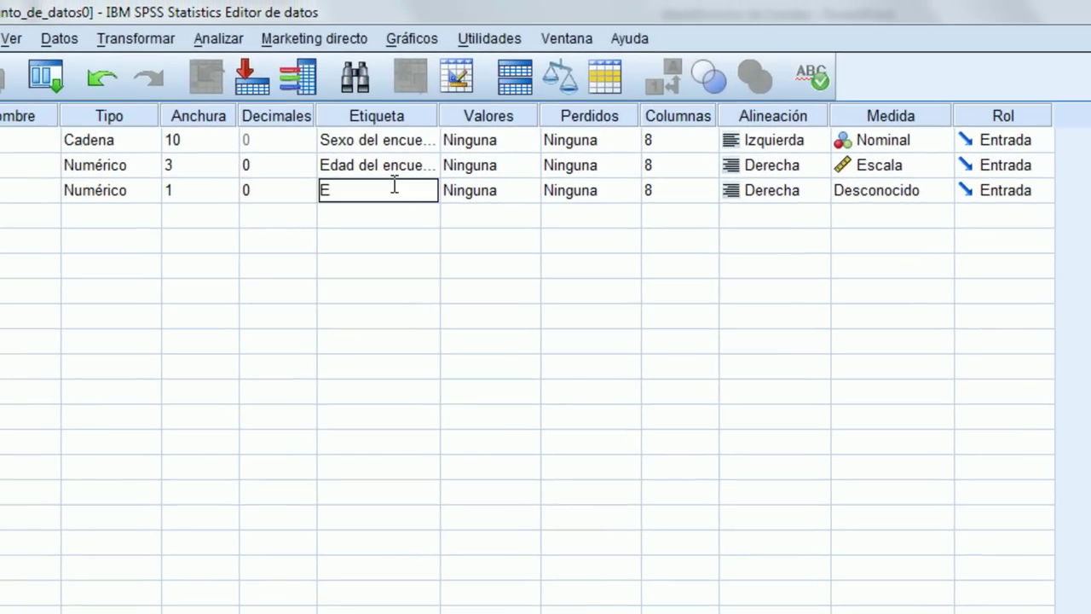
text(stad o)
key(BackSpace)
key(BackSpace)
text(o Civil)
Step: Open the value labels of the Civil variable and switch to PowerPoint to consult the Estado civil categories
click(525, 191)
click(525, 191)
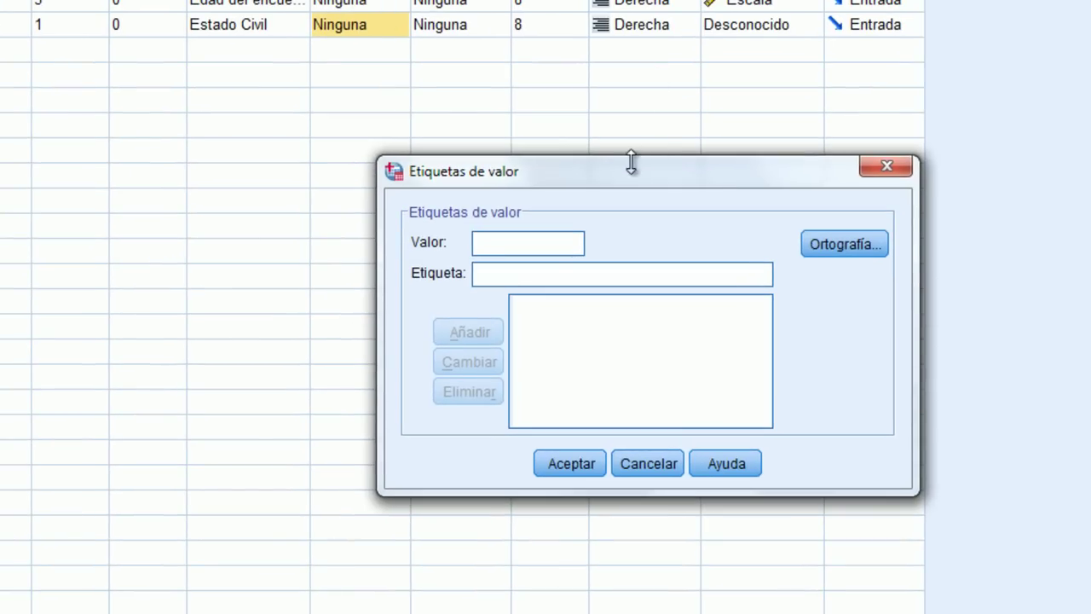
drag(630, 170, 634, 123)
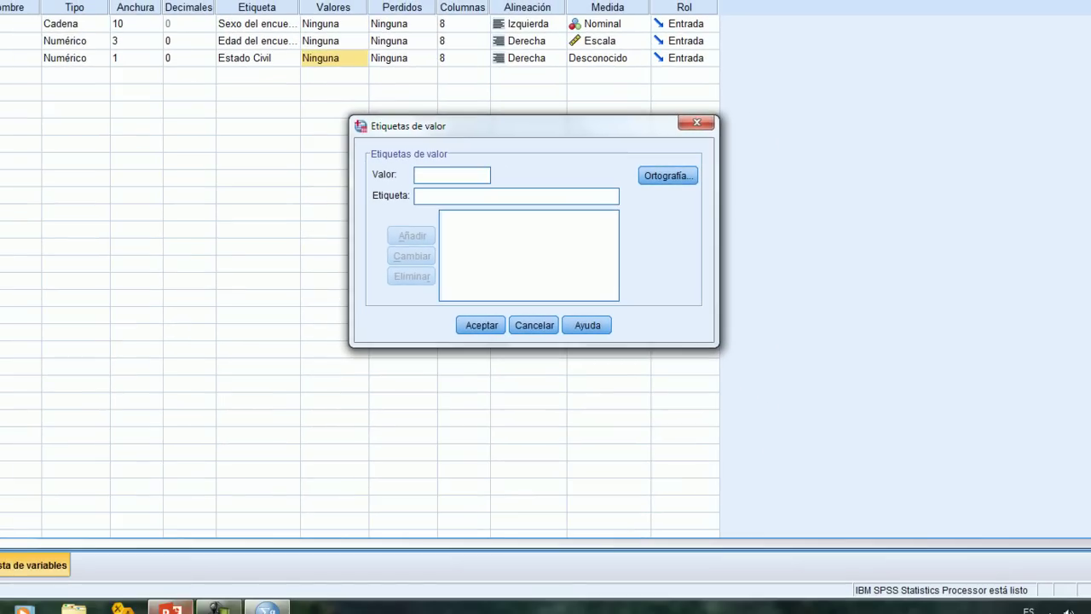
click(171, 607)
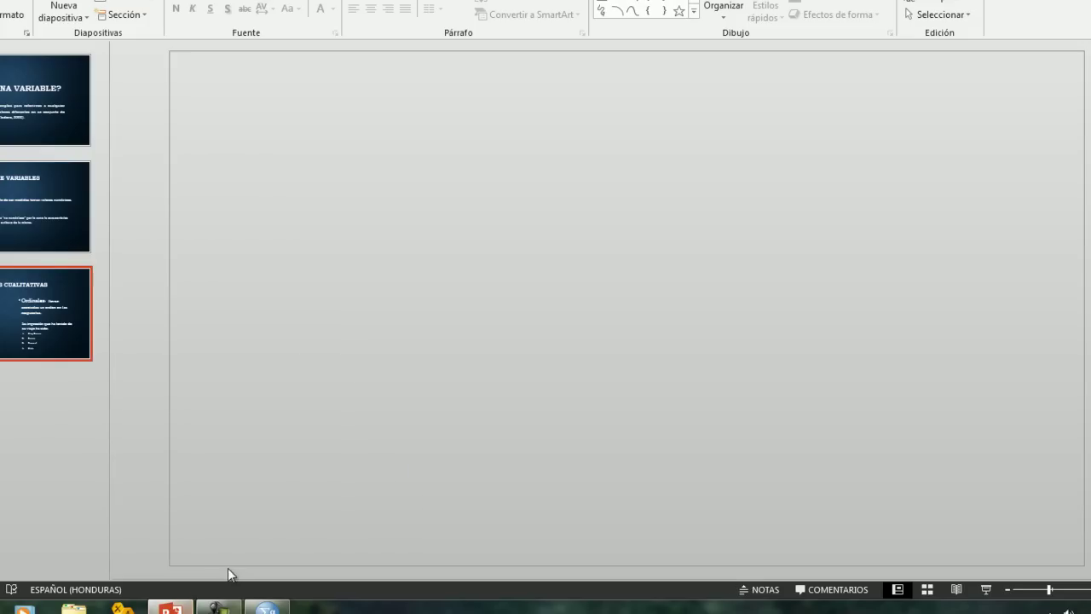
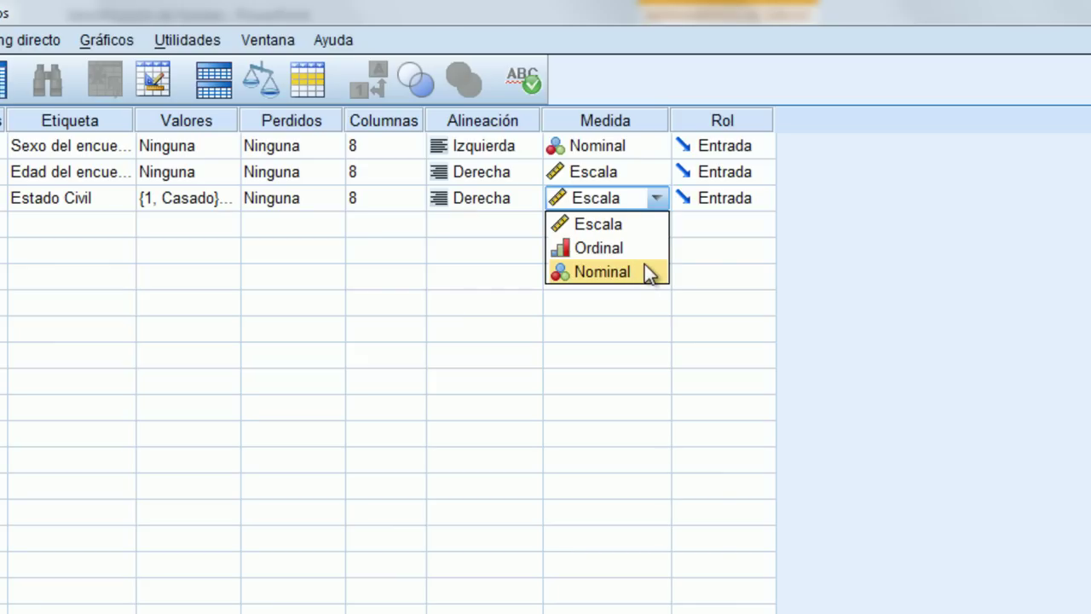
Step: Choose Nominal as Civil's measurement level, and consult the ordinal variable example on the PowerPoint slide before returning to SPSS
click(601, 272)
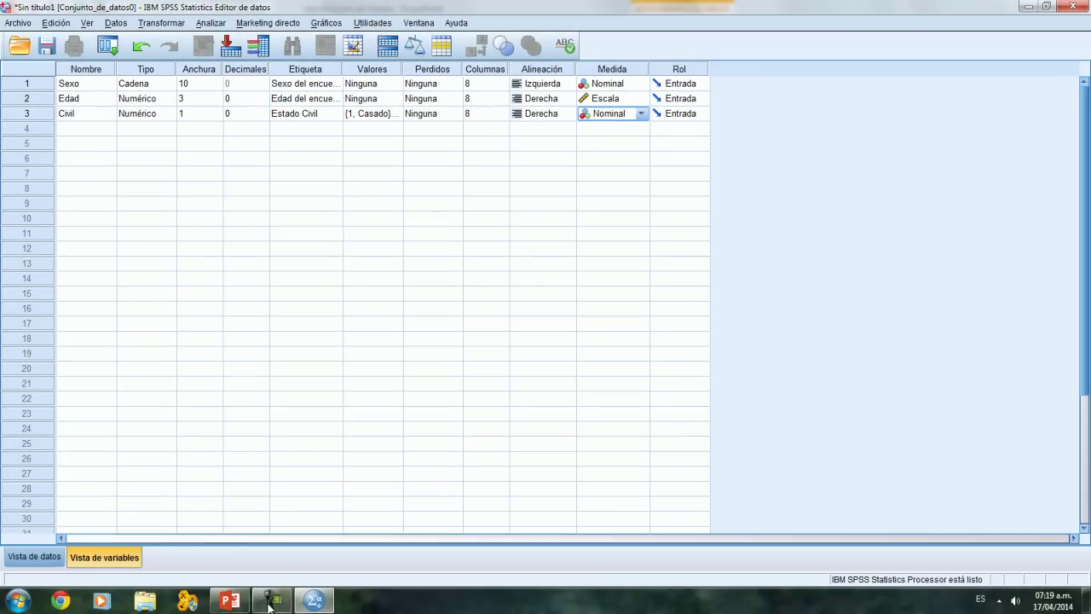
click(238, 604)
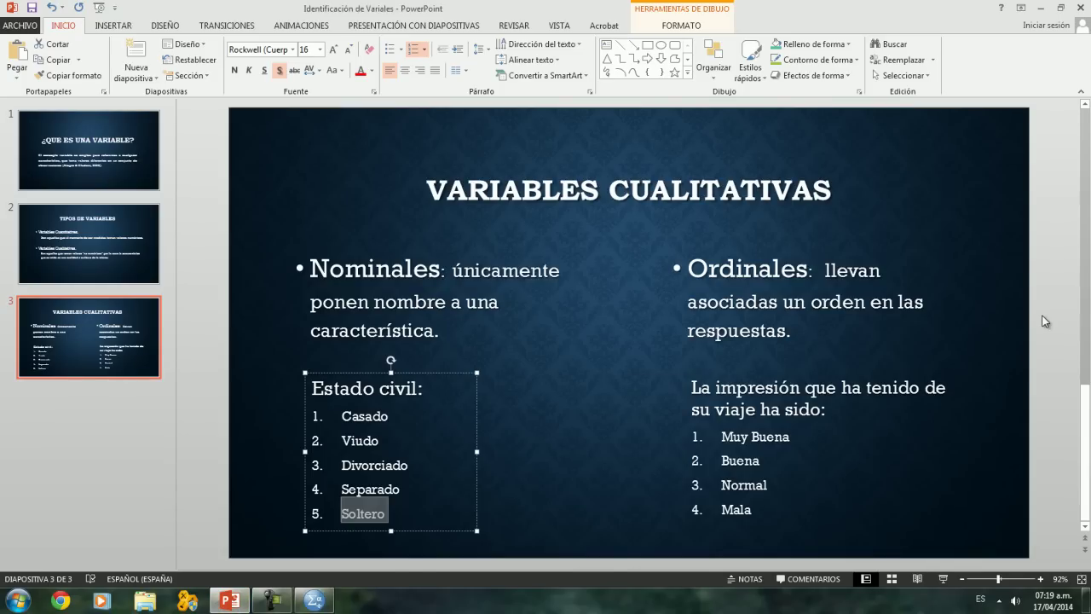
click(990, 312)
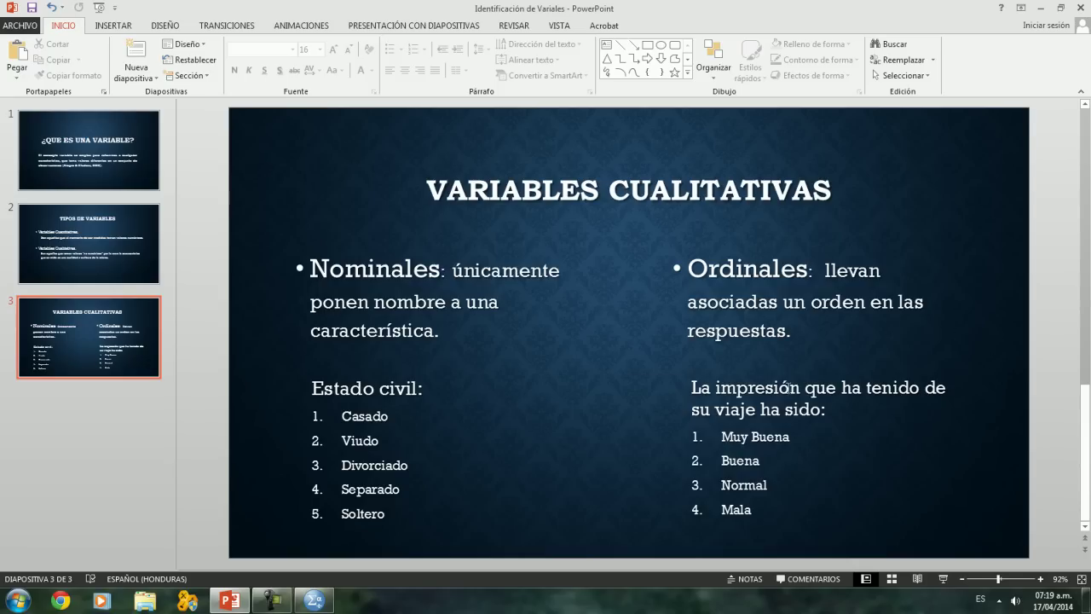
key(alt+Tab)
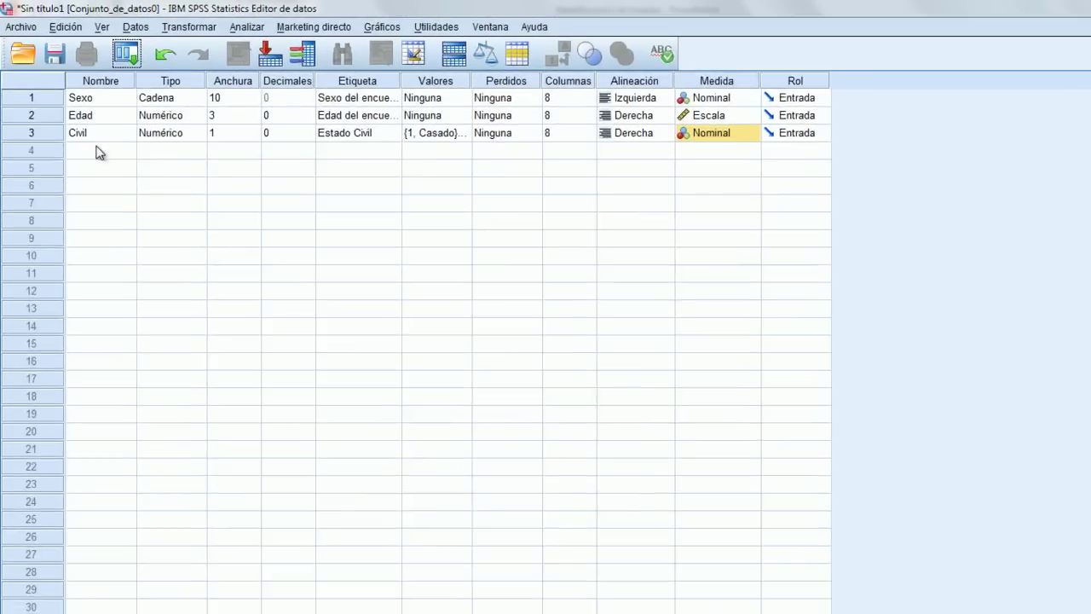
Step: Add a fourth variable named Ipresiòn and consult the trip impression question on the PowerPoint slide again
click(85, 129)
text(Ip)
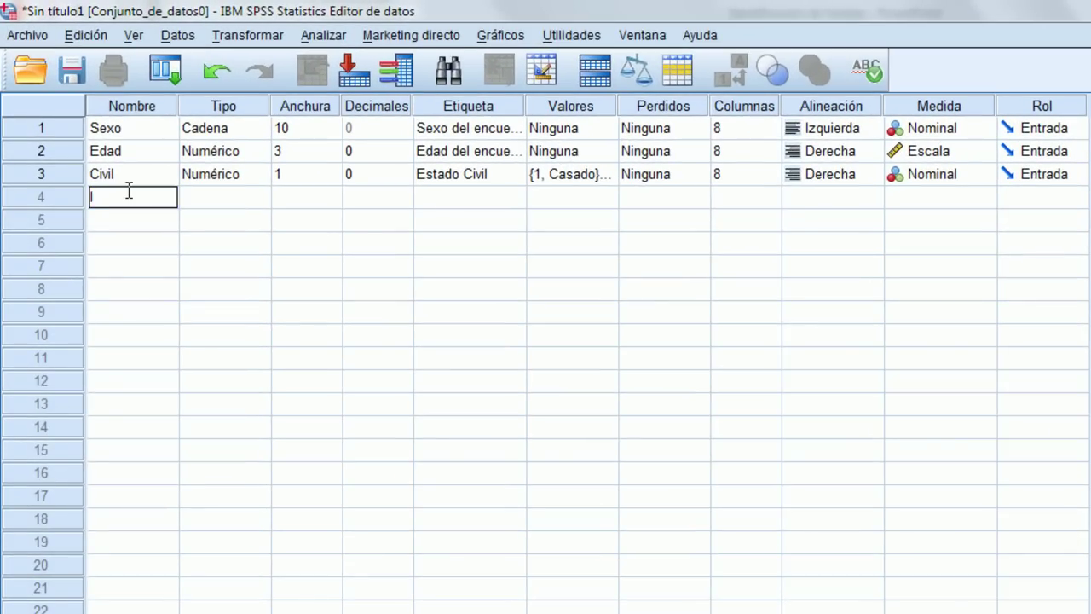
text(resid)
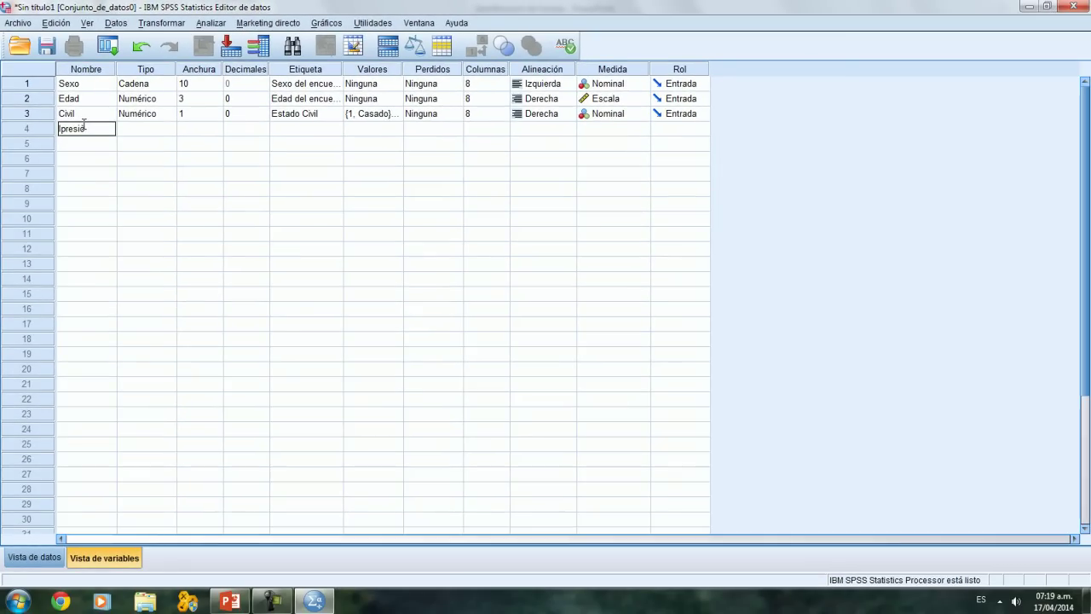
key(alt+Tab)
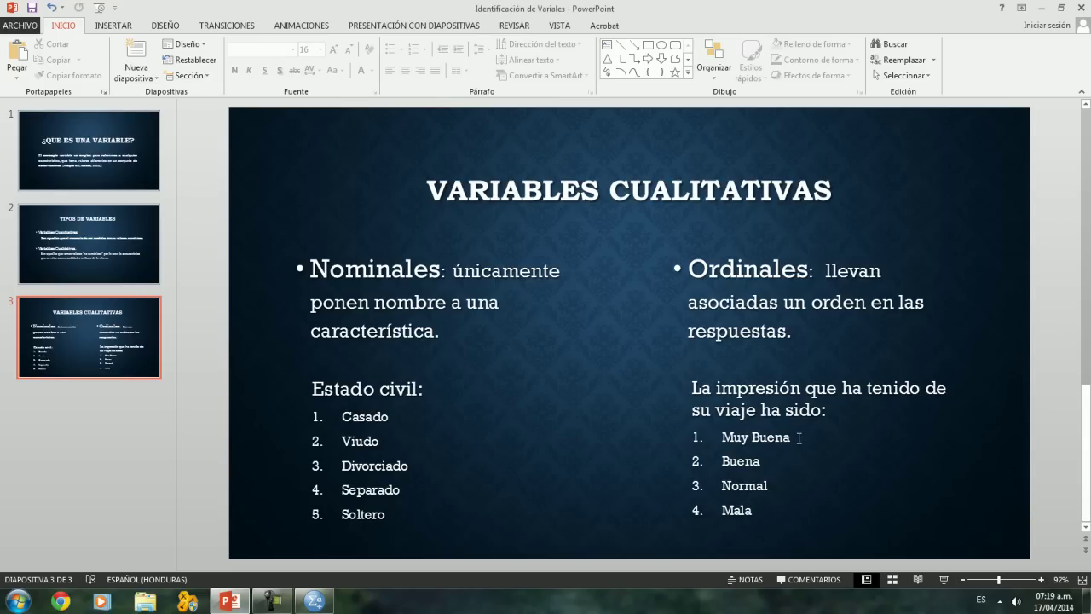
key(alt+Tab)
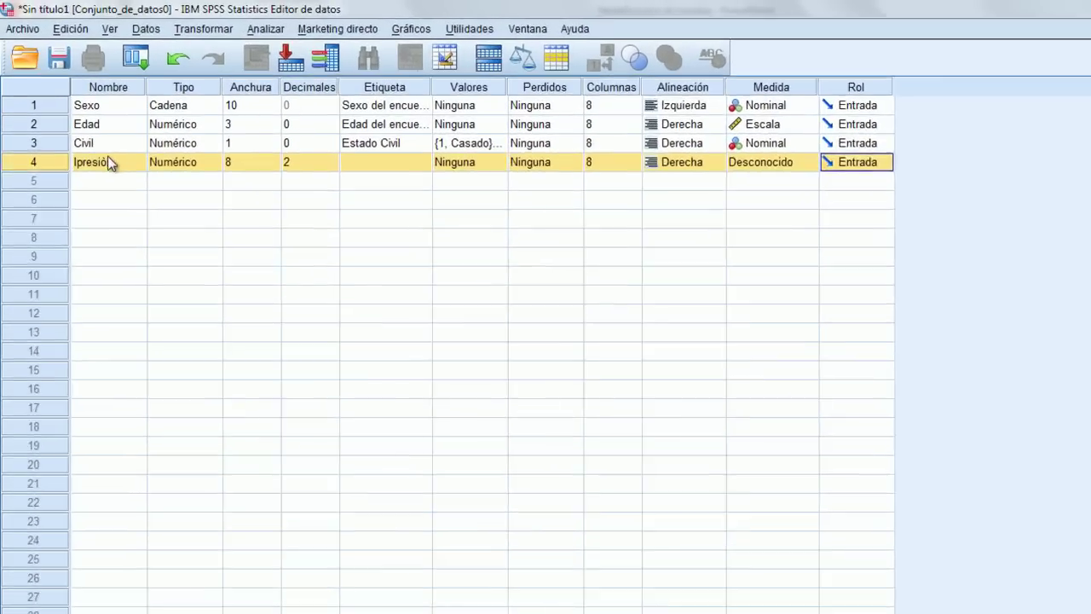
Step: Replace the accented letter in the fourth variable's name with a plain o
double_click(108, 162)
key(BackSpace)
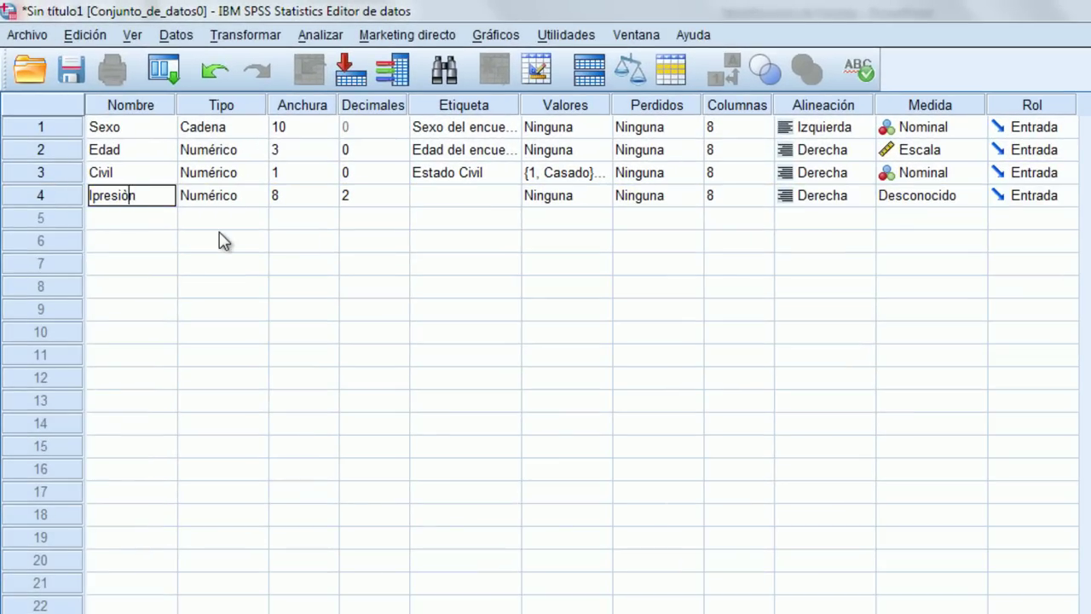
text(o)
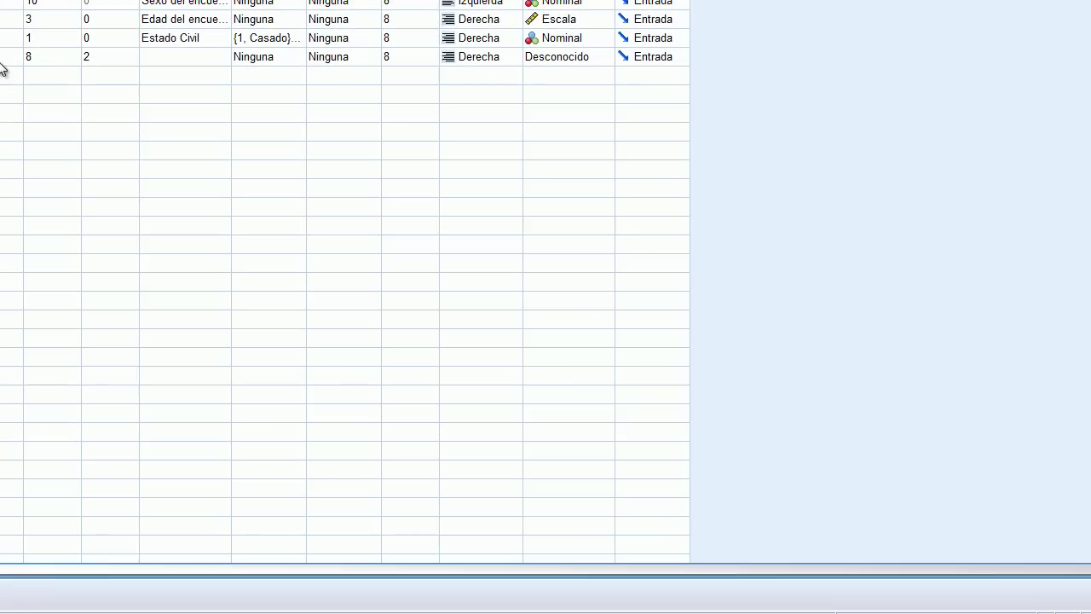
Step: Keep the fourth variable's type as Numérico and set its width to 1 with 0 decimals
click(9, 57)
click(15, 57)
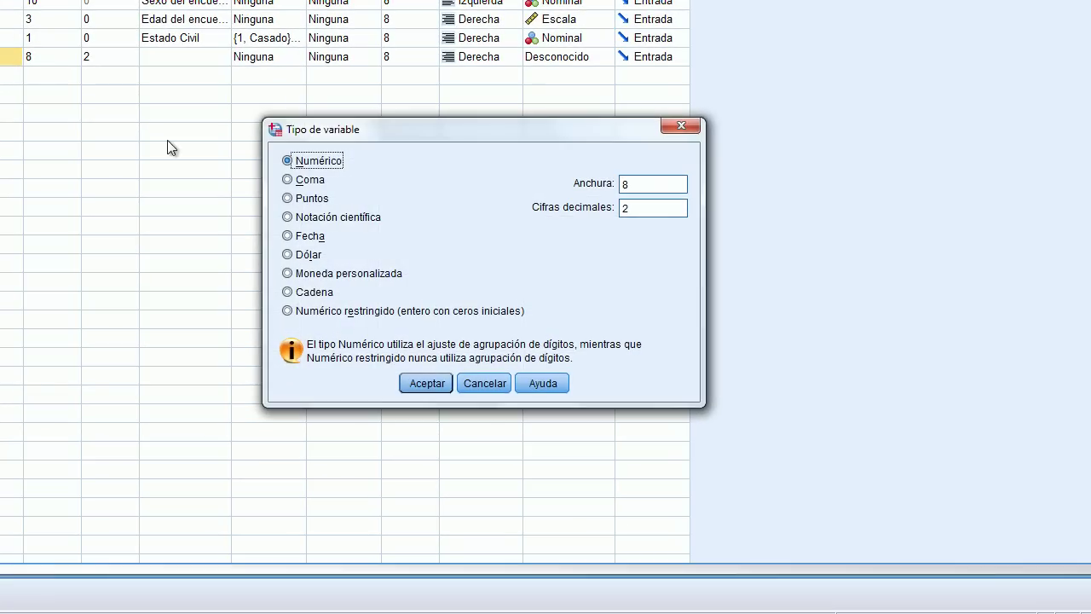
double_click(632, 183)
text(1)
drag(645, 207, 586, 209)
text(0)
click(430, 384)
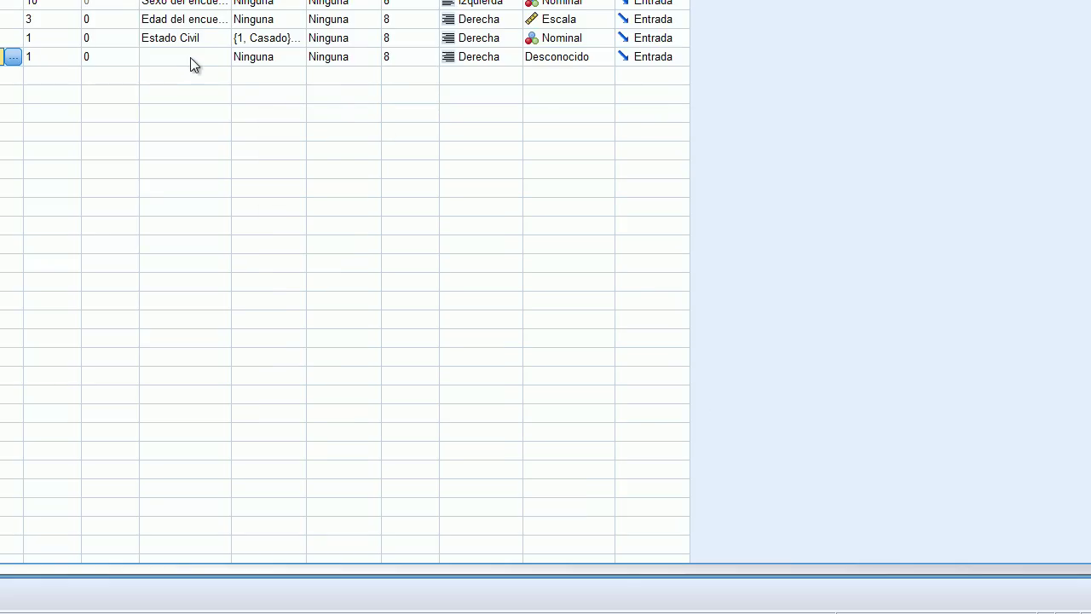
Step: Copy "La impresión que ha tenido de su viaje ha sido" from the PowerPoint slide and paste it as the fourth variable's label in SPSS
key(alt+Tab)
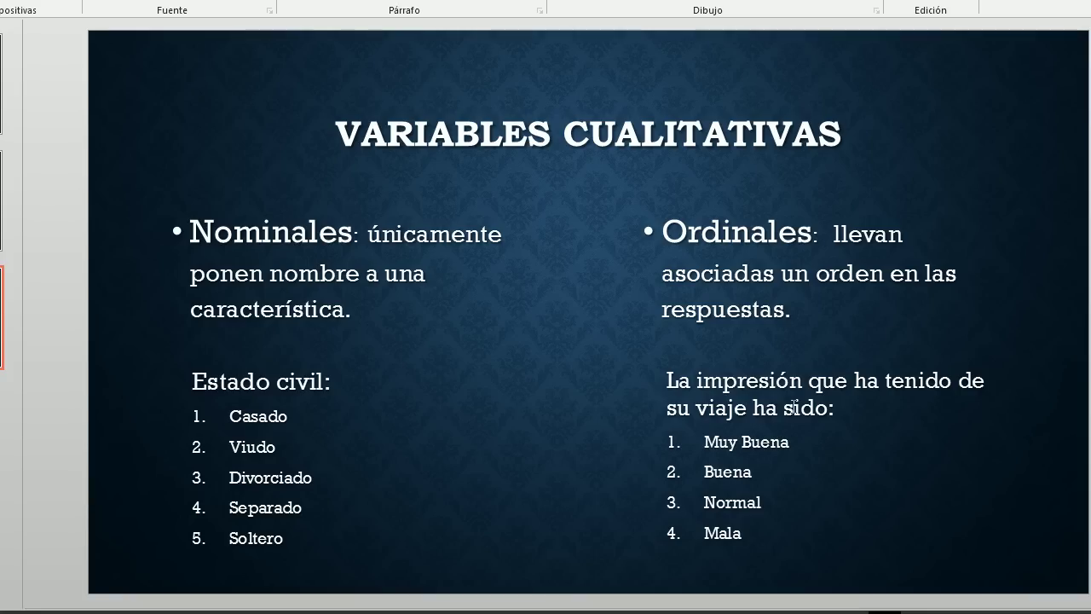
drag(827, 407, 666, 382)
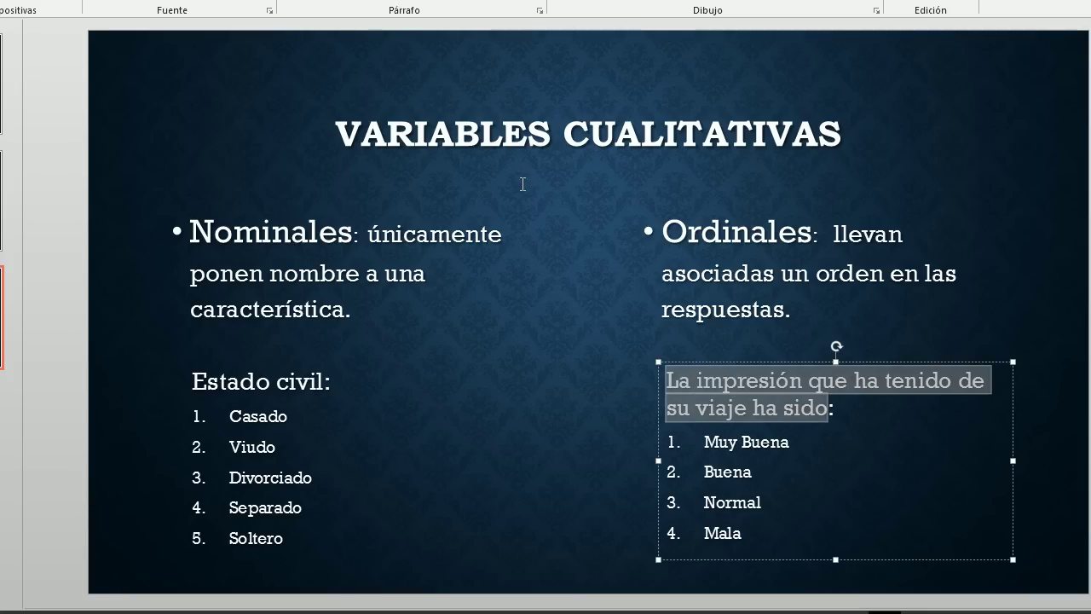
key(alt+Tab)
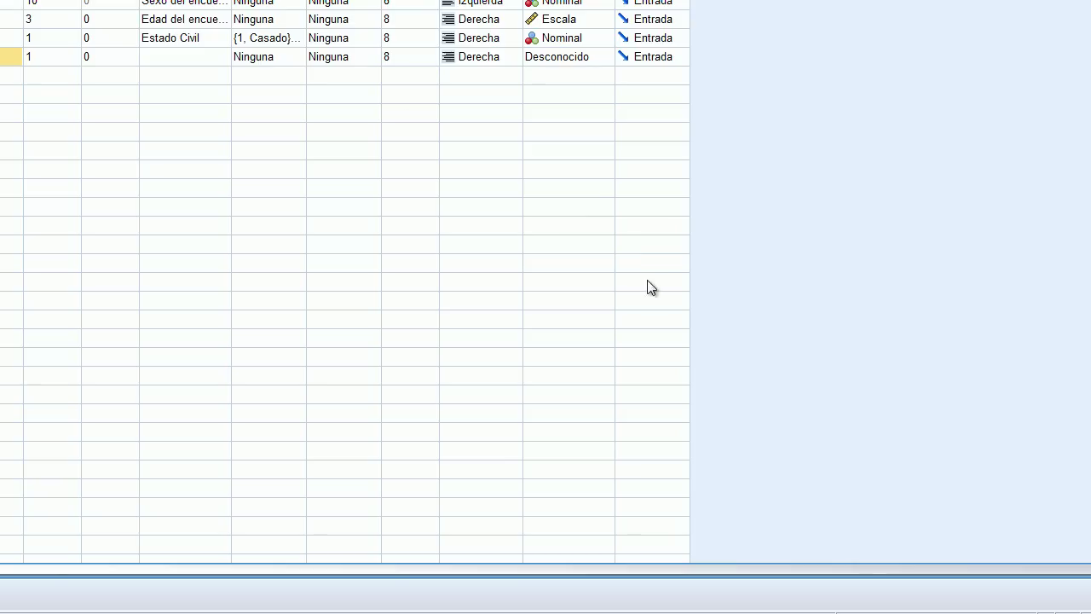
click(175, 57)
right_click(174, 54)
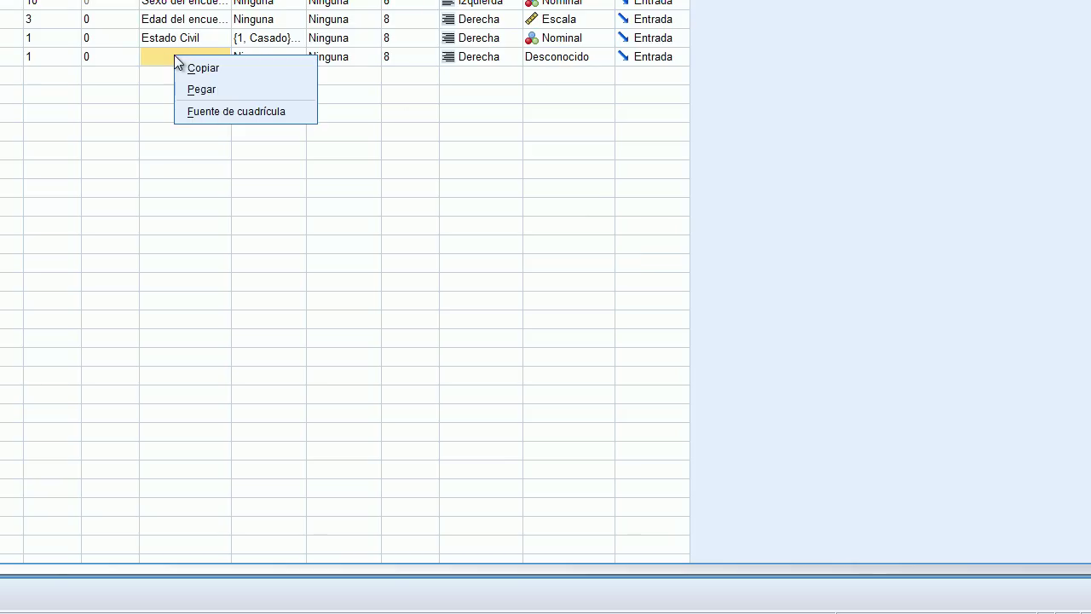
click(208, 89)
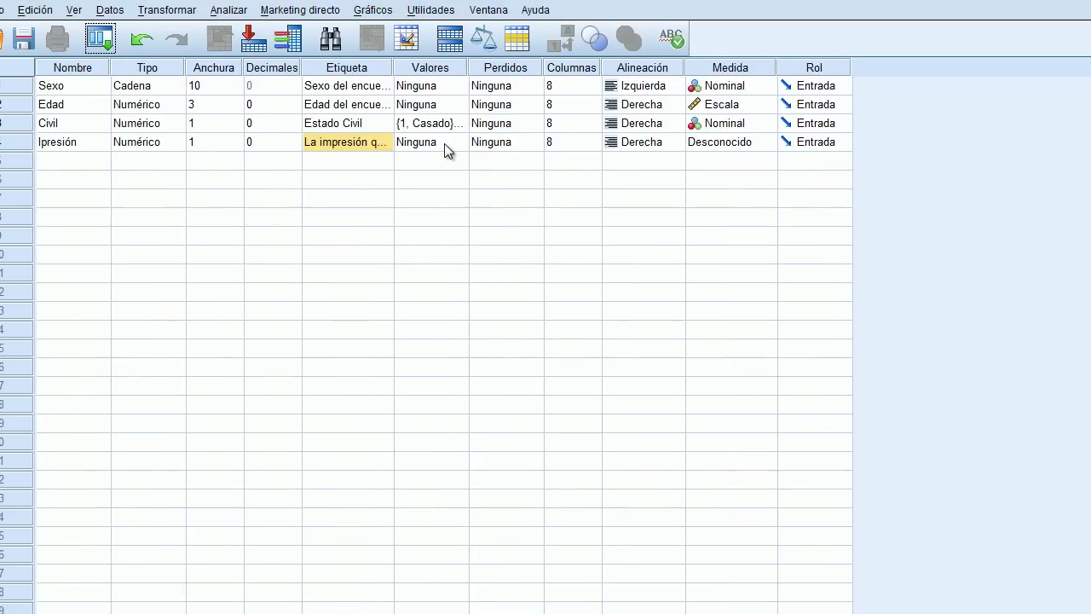
Step: Add the value labels 1 = Muy buena and 2 = Buena to the trip impression variable
click(298, 55)
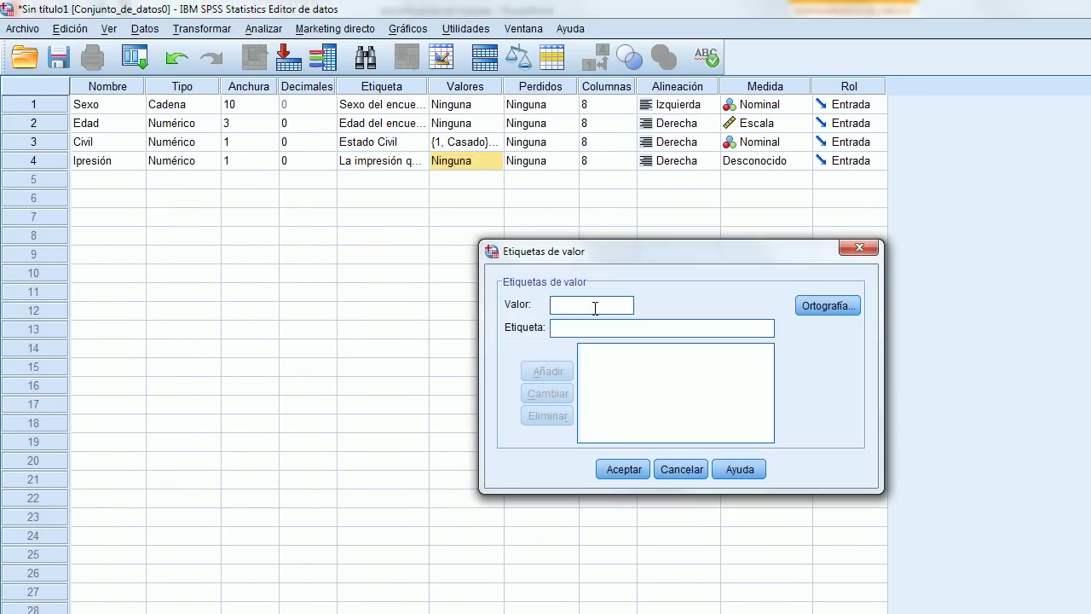
text(1)
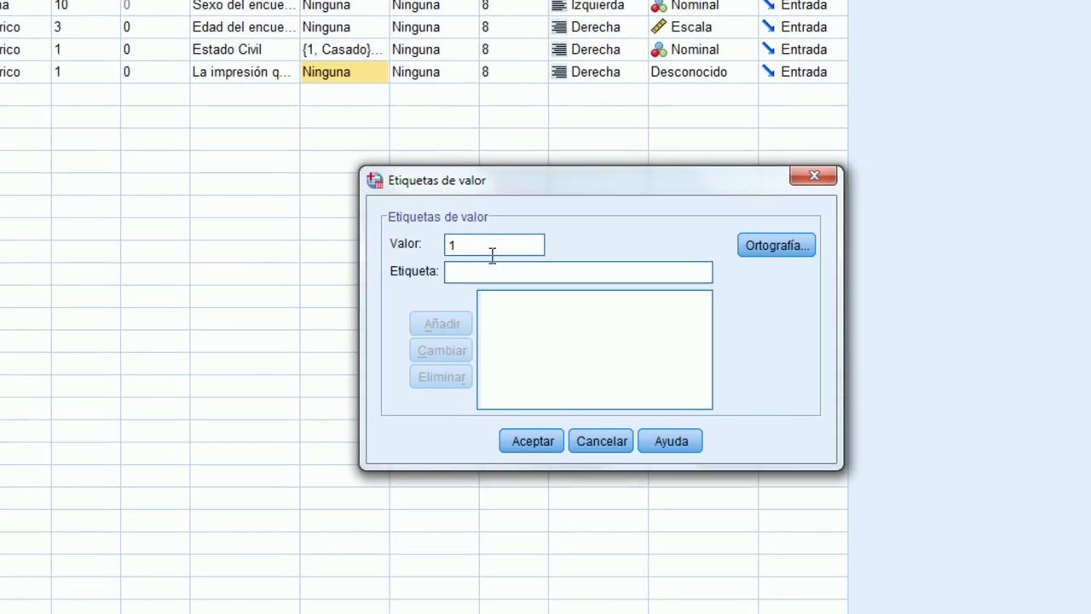
key(Tab)
text(M)
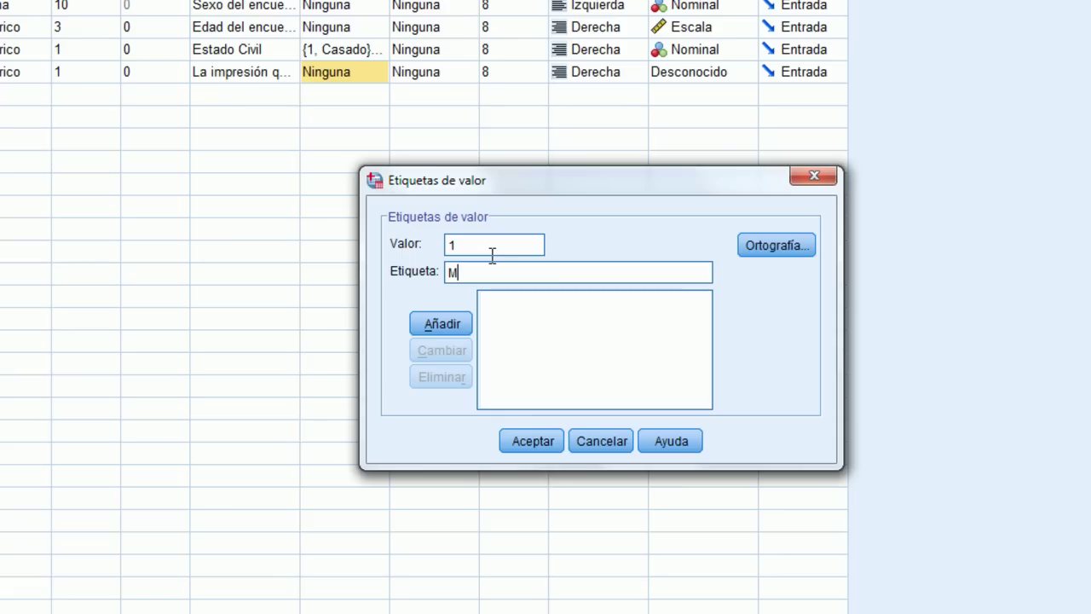
text(uy buena)
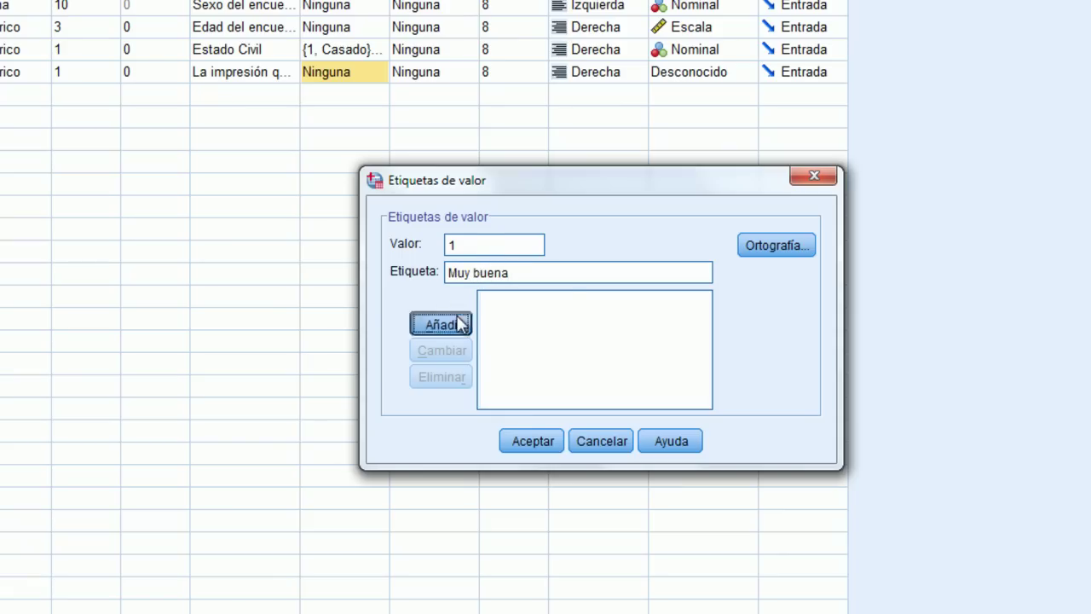
click(458, 324)
click(474, 244)
text(2)
key(Tab)
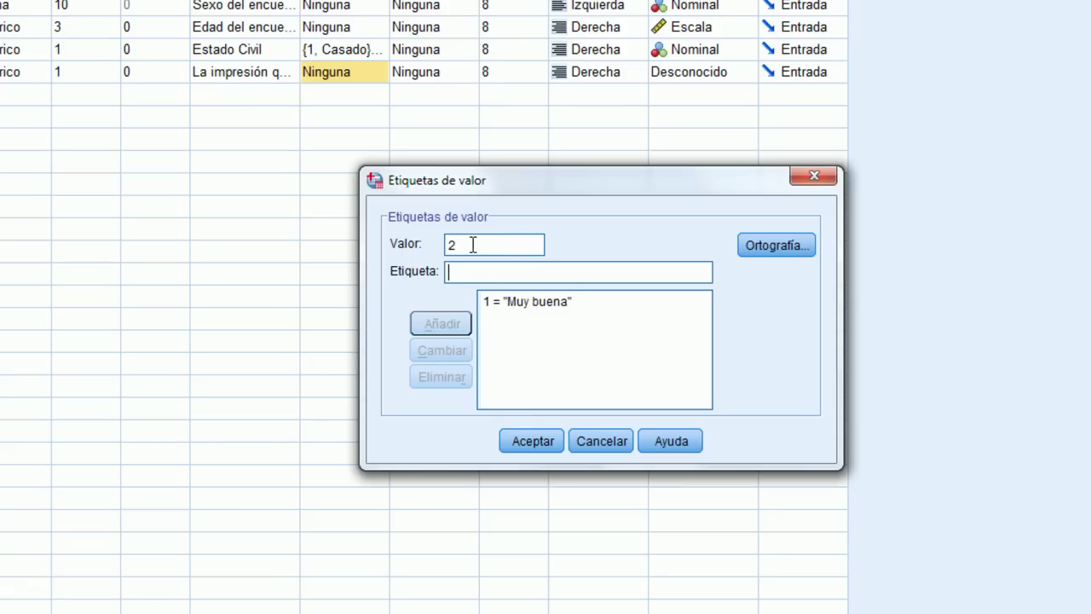
text(Buena)
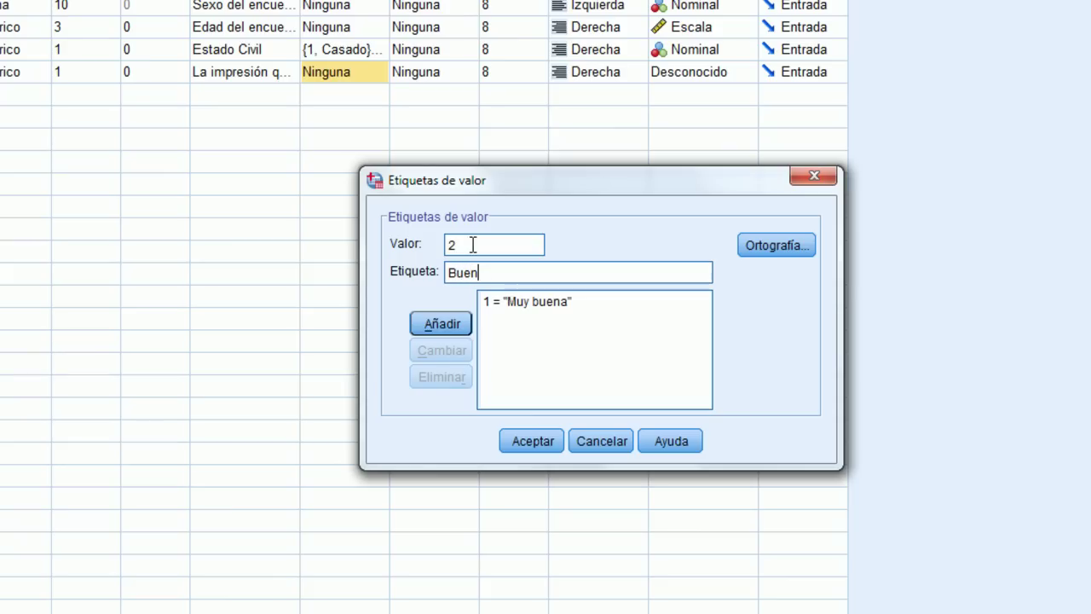
click(429, 326)
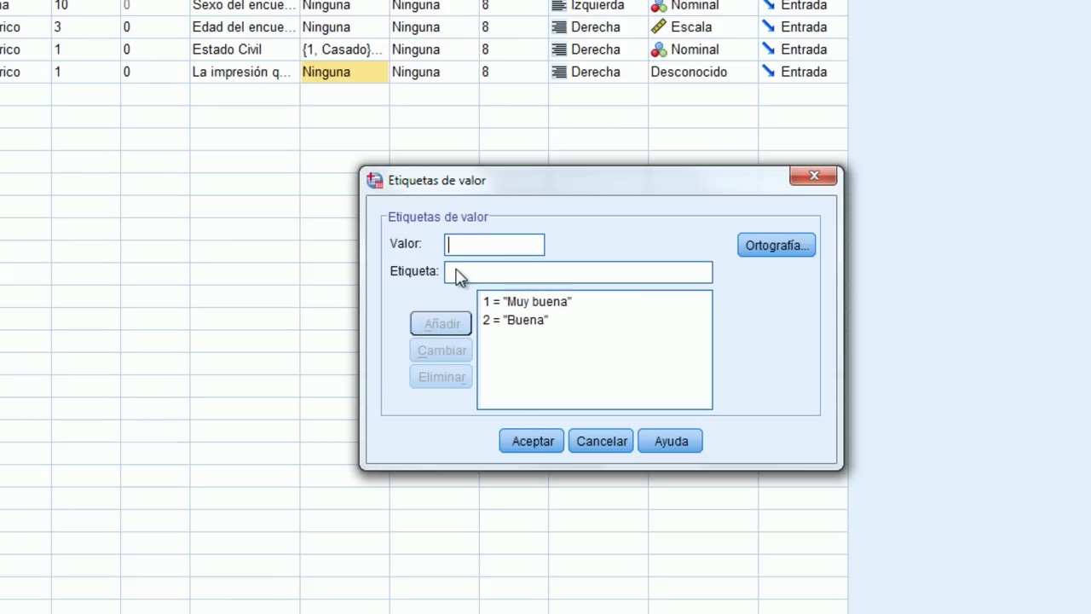
Step: Add the value labels 3 = Normal and 4 = Mala to the trip impression variable and accept the label list
text(3)
key(Tab)
text(Normal)
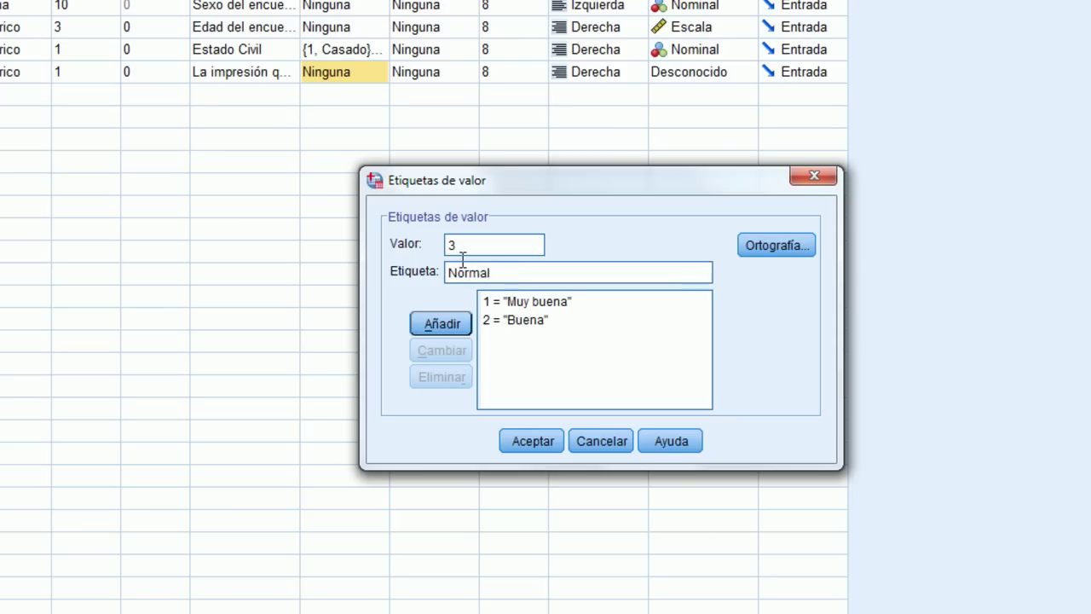
click(452, 326)
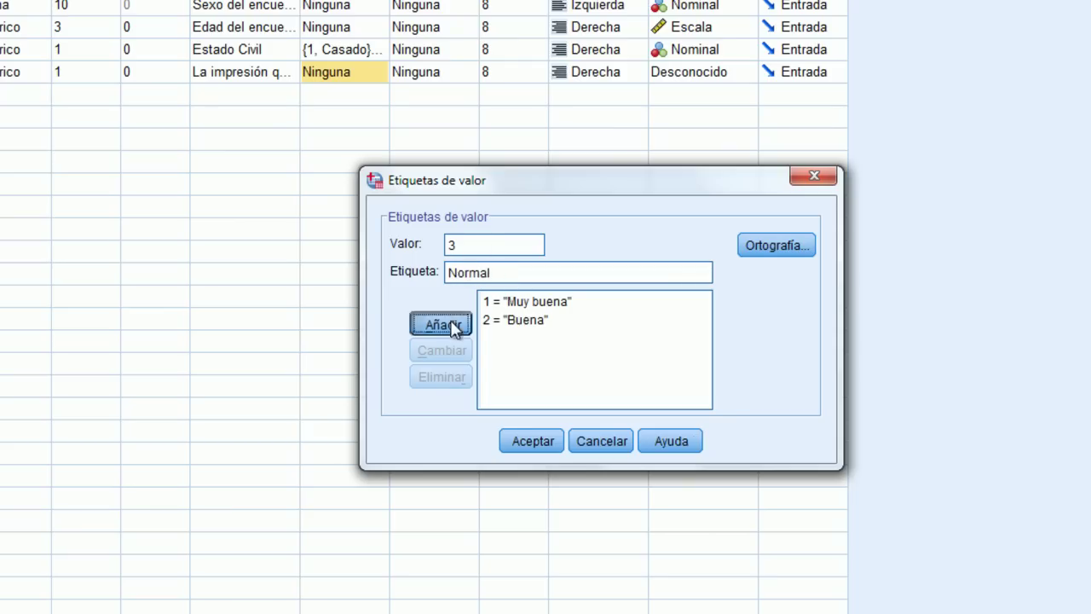
text(4)
click(456, 270)
text(Mala)
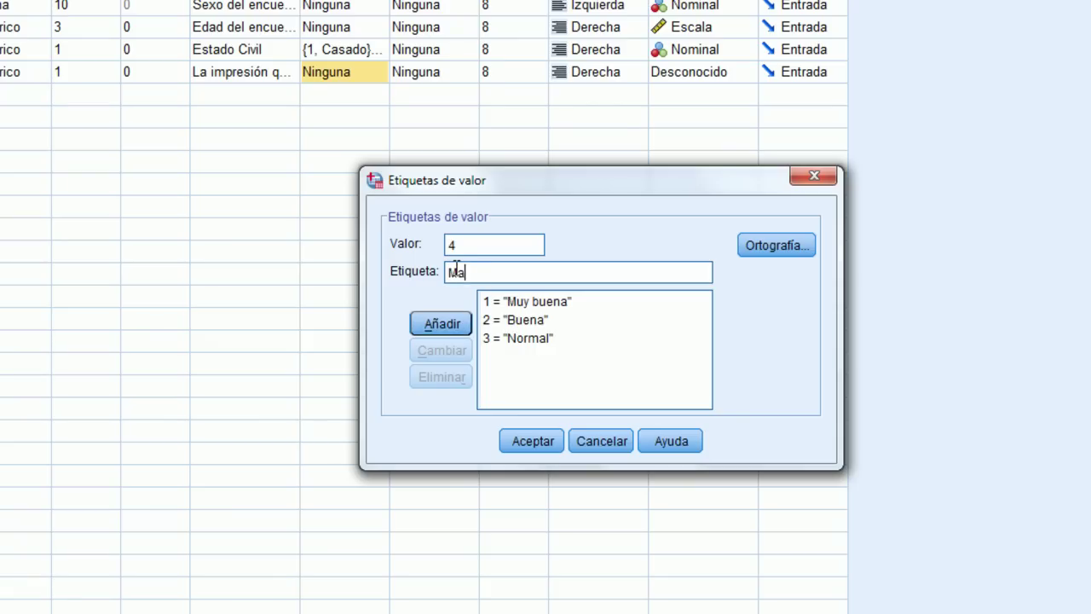
click(471, 326)
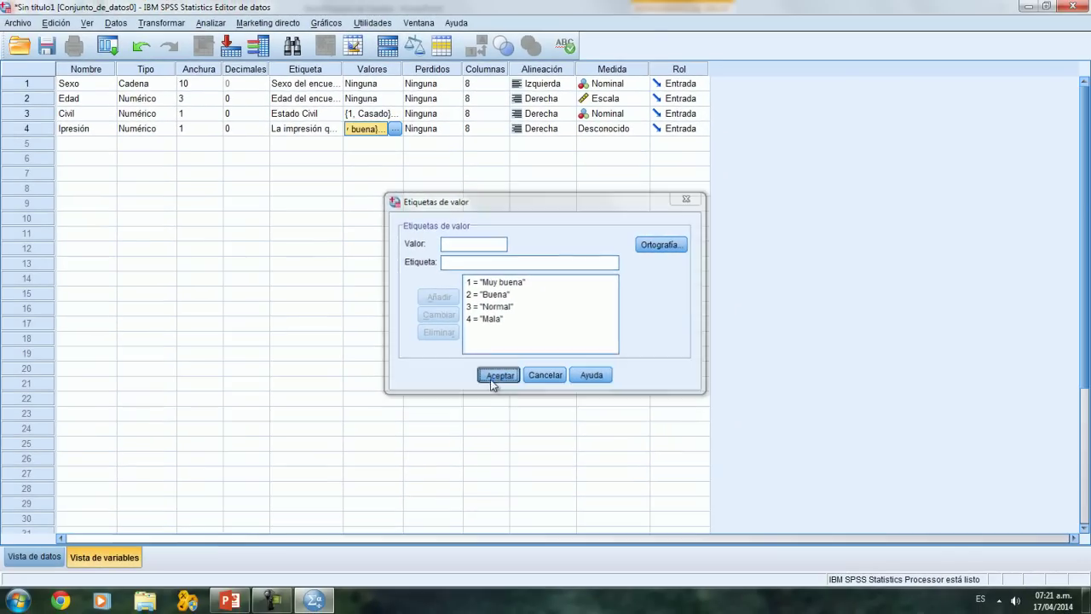
click(499, 383)
Step: Set the trip impression variable's measurement level to Ordinal and switch to the data view
click(641, 129)
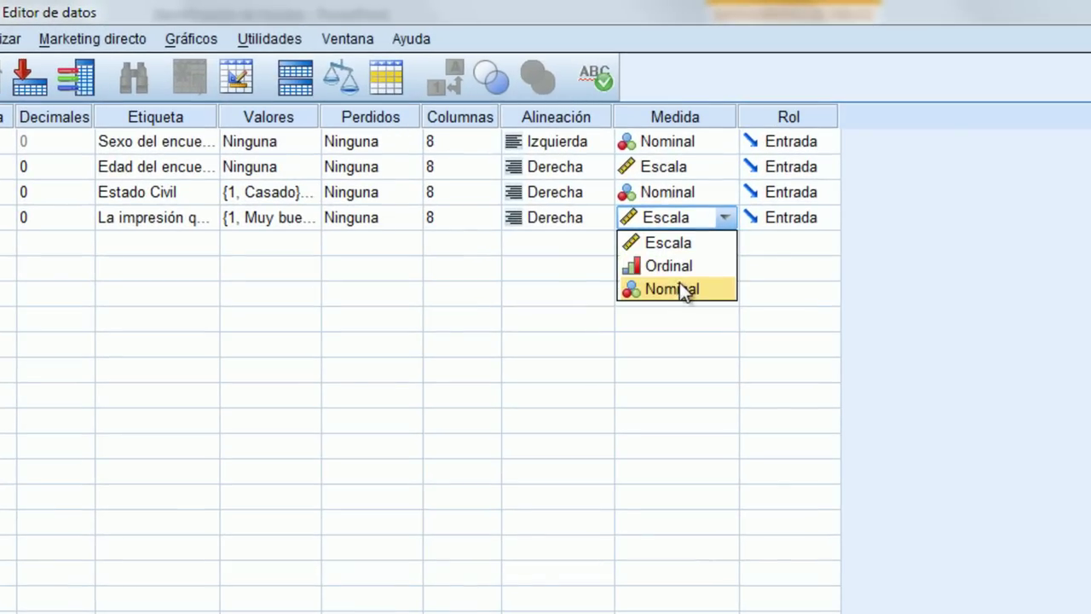
click(679, 250)
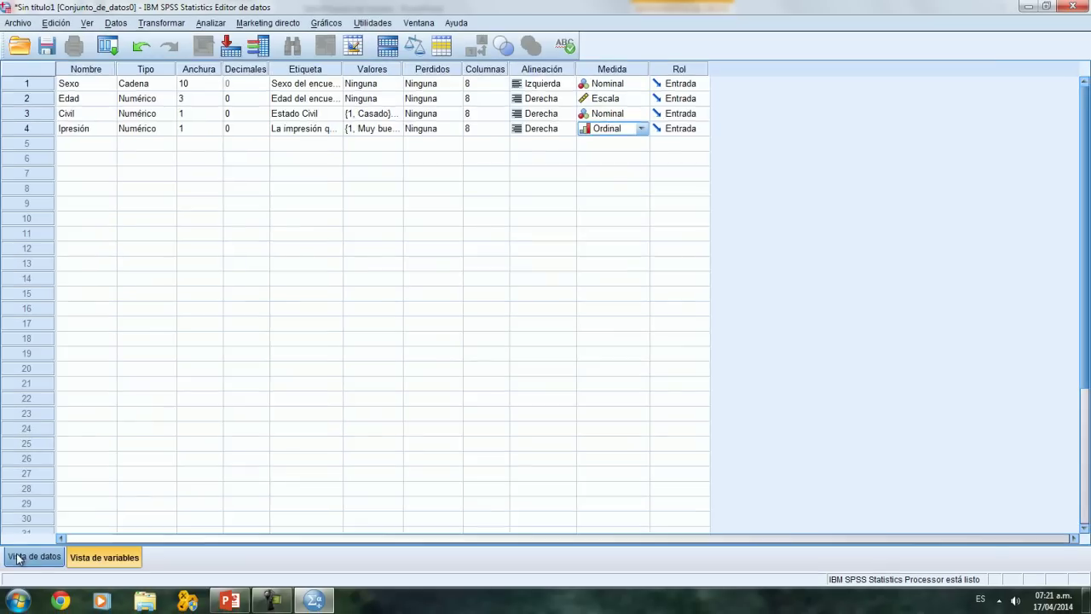
click(15, 559)
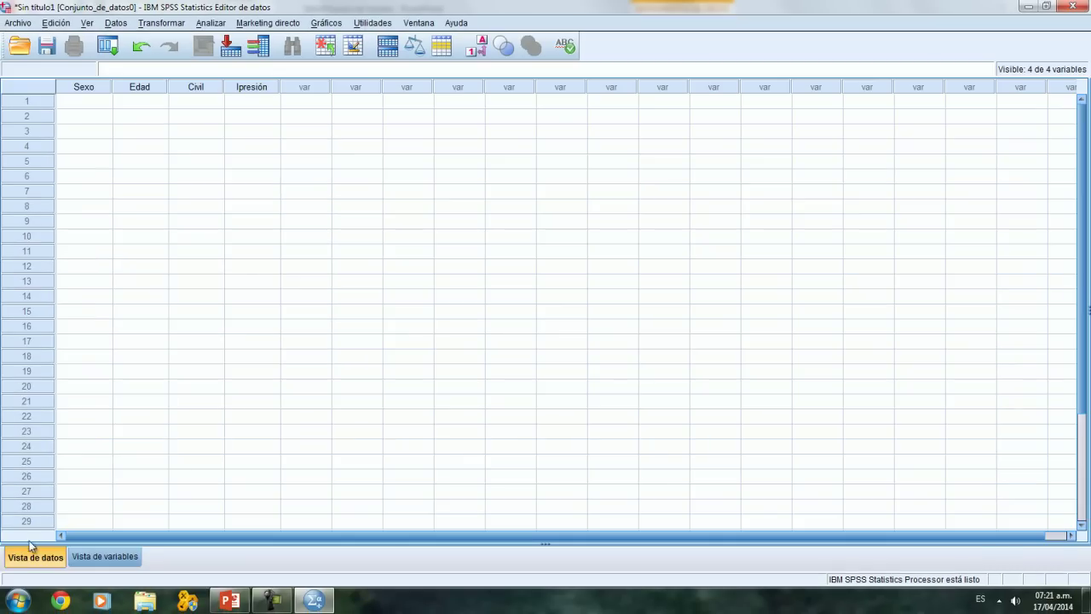
Step: Enter Hombre as Sexo and 25 as Edad for the first case
click(100, 106)
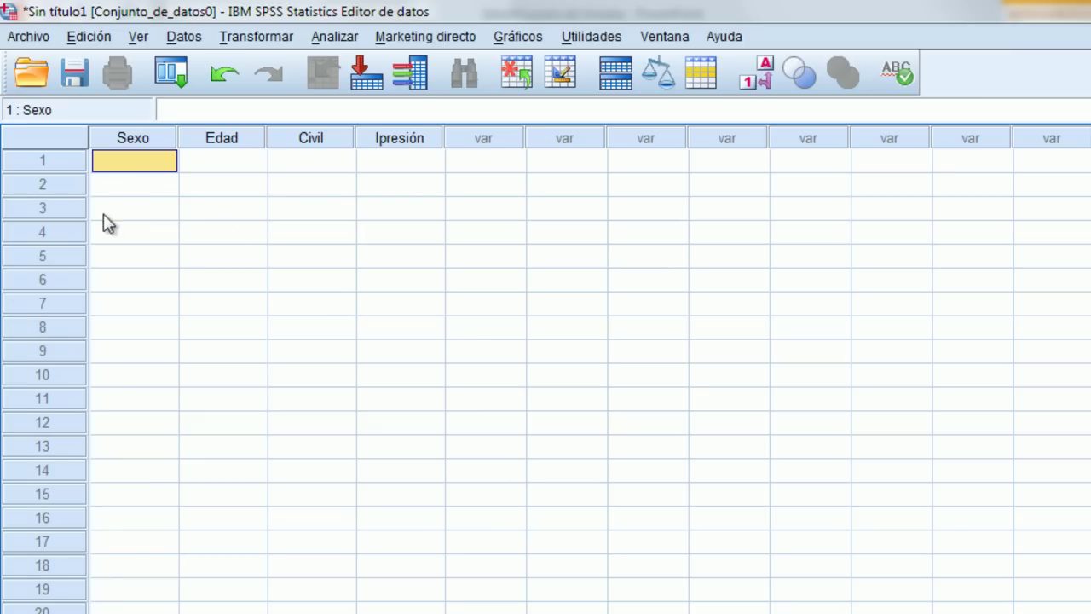
text(H)
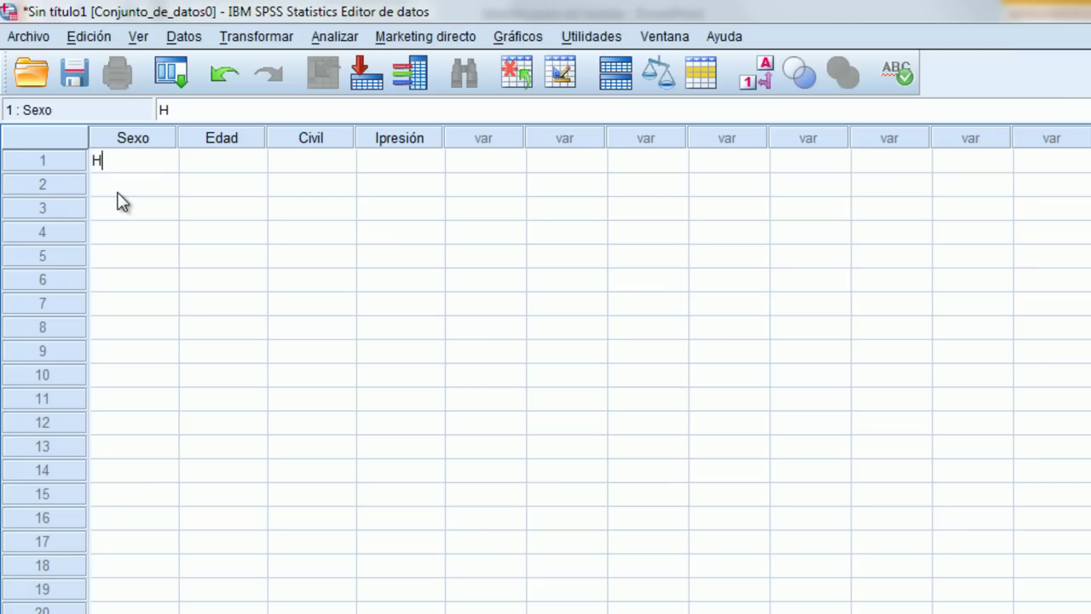
text(ombre)
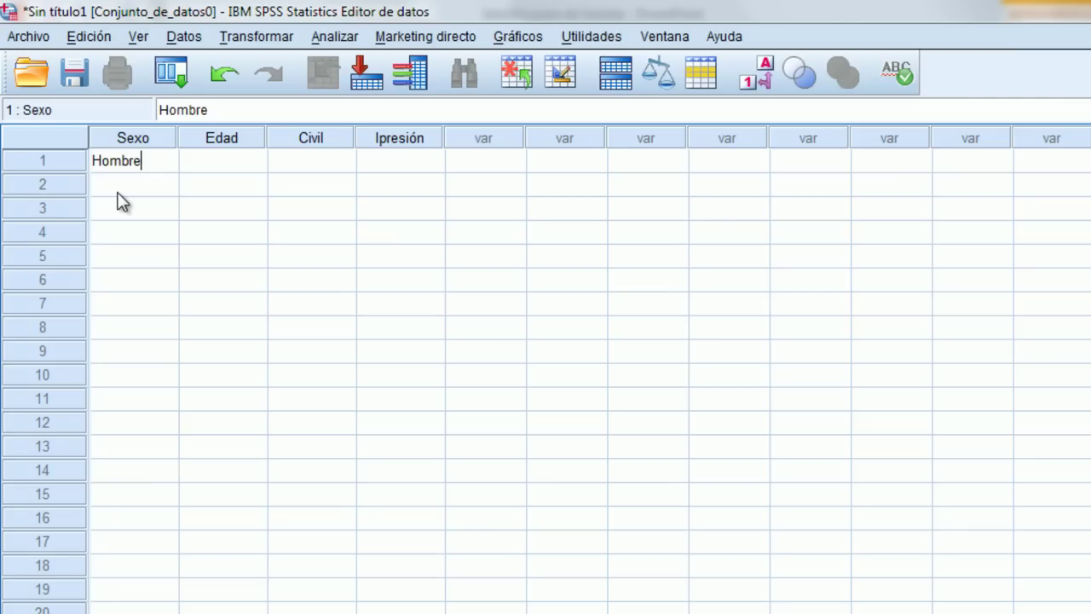
key(Return)
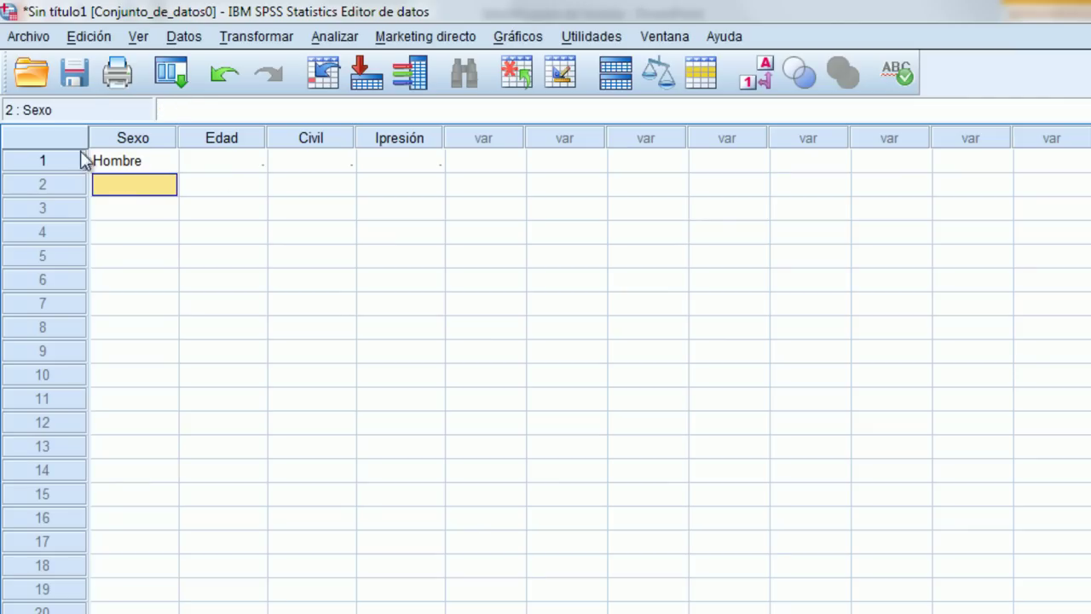
click(248, 157)
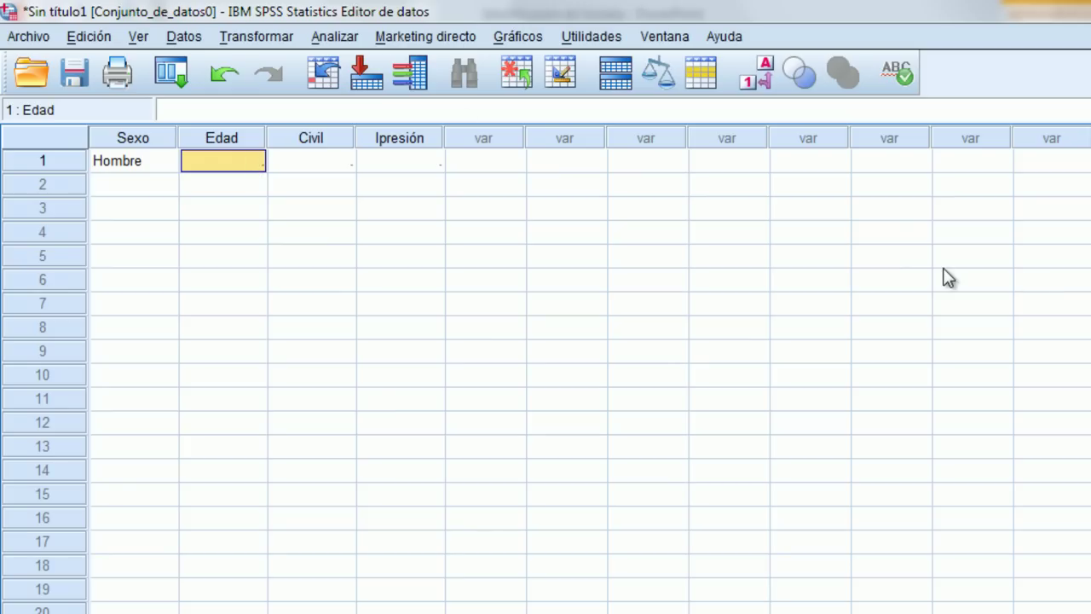
text(25)
key(Tab)
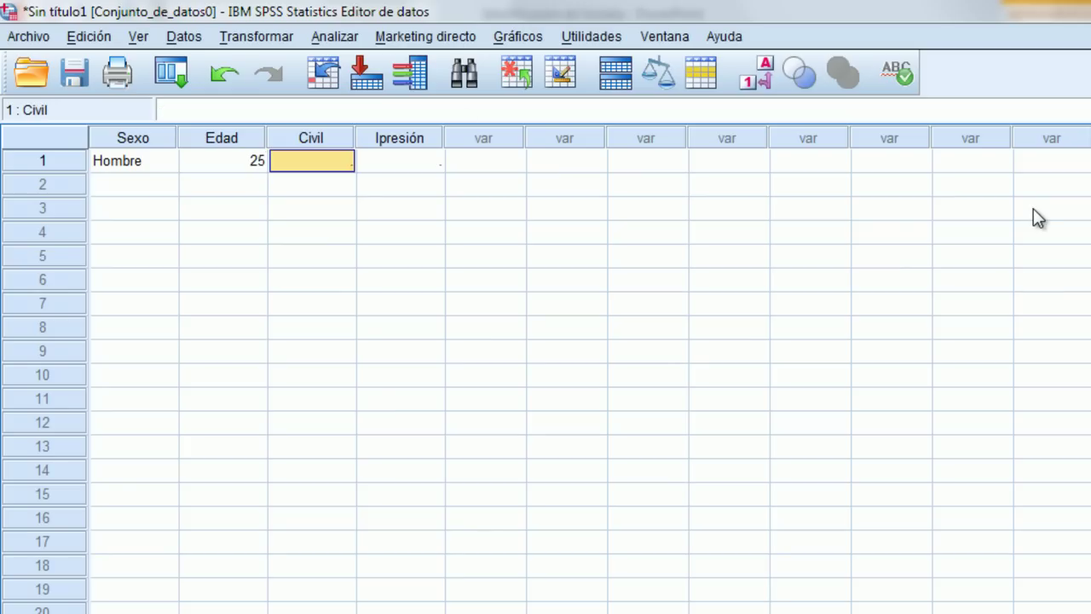
Step: Consult the Estado civil codes on the PowerPoint slide and enter 1 as Civil for the first case in SPSS
key(alt+Tab)
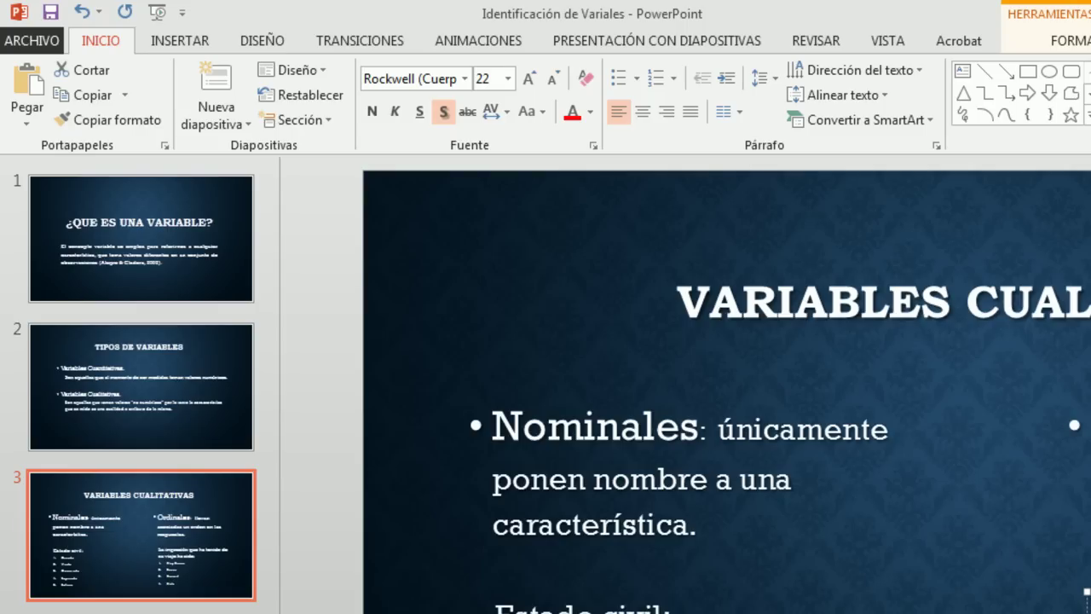
key(alt+Tab)
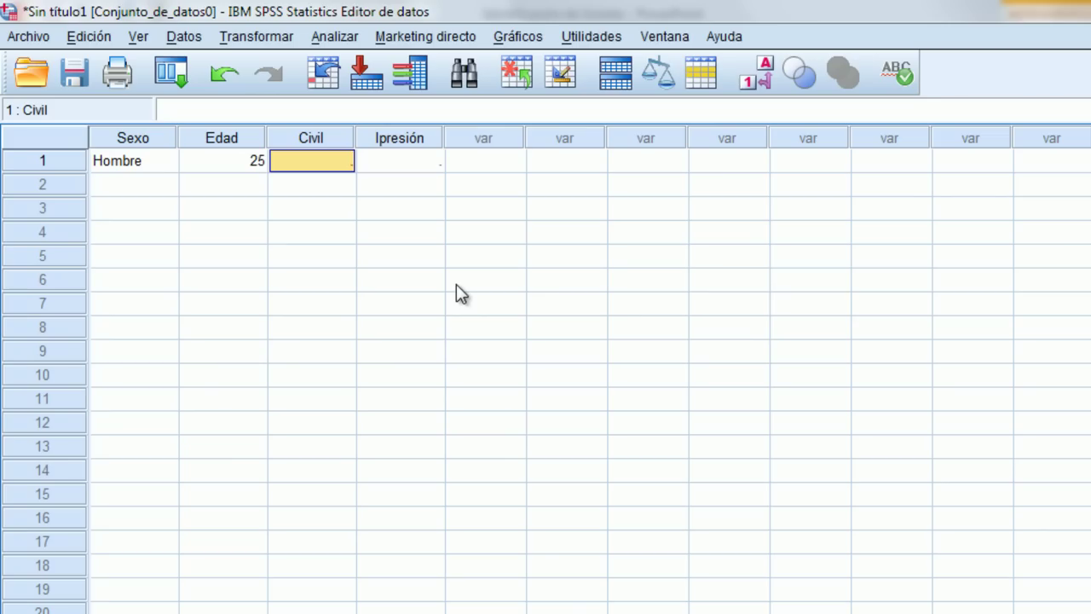
text(1)
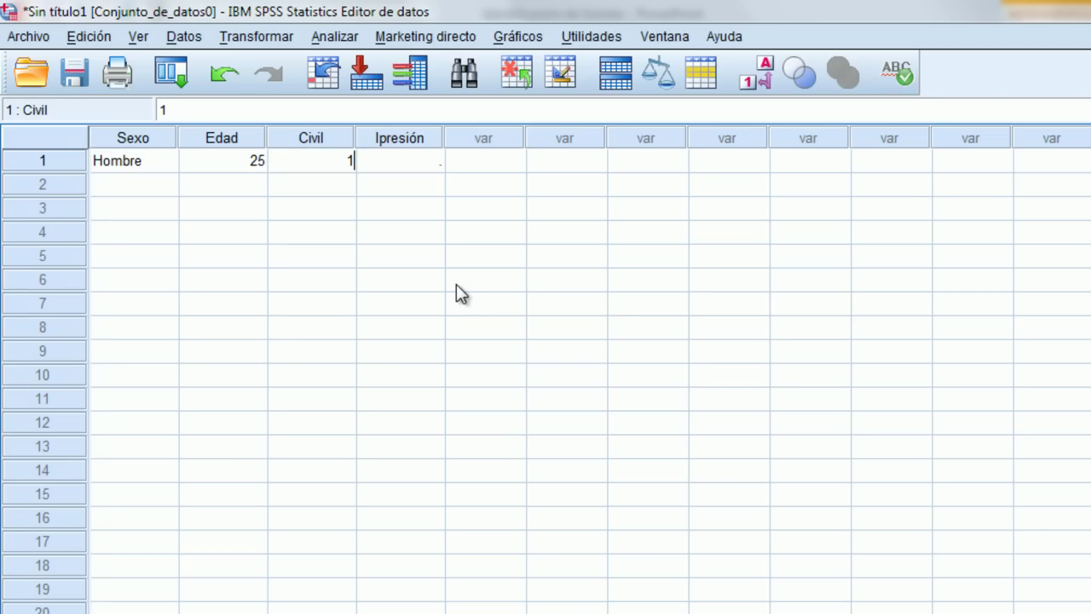
key(Return)
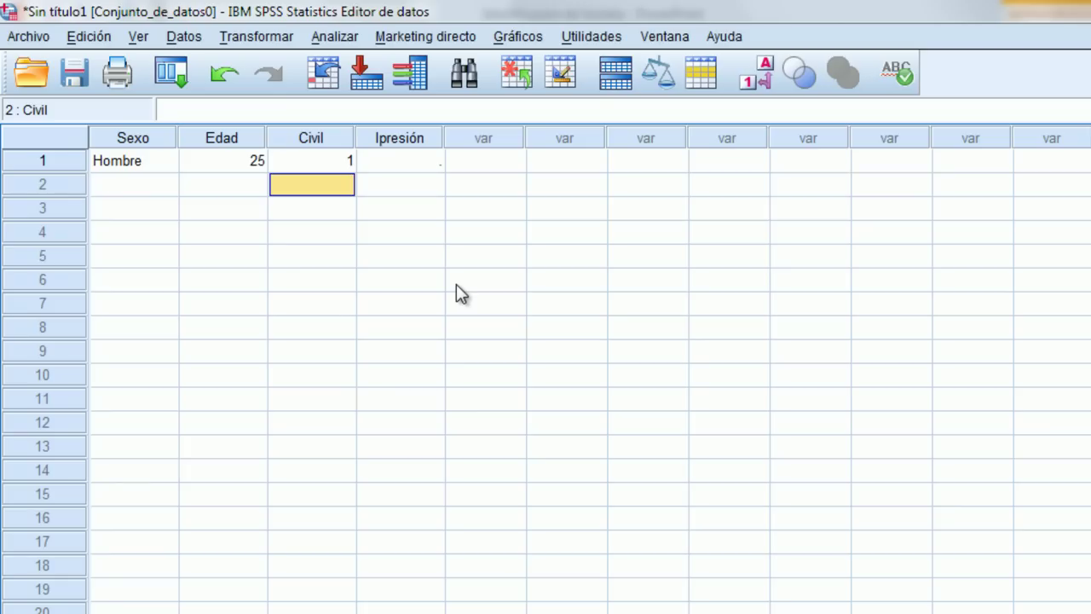
Step: Try to enter the text Casado in place of the code in the first case's Civil cell
click(323, 162)
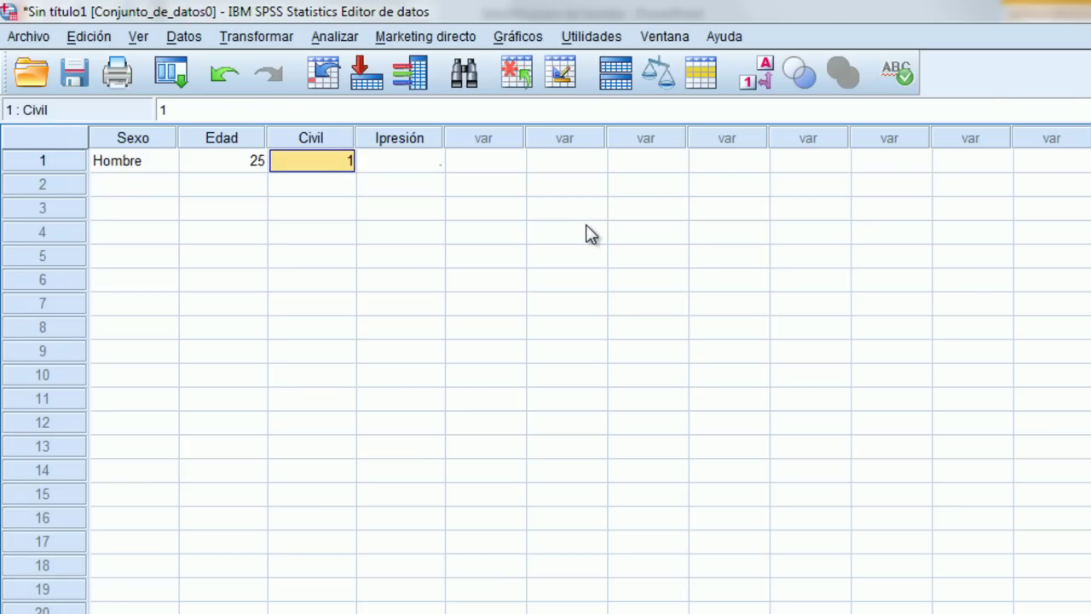
text(Cas)
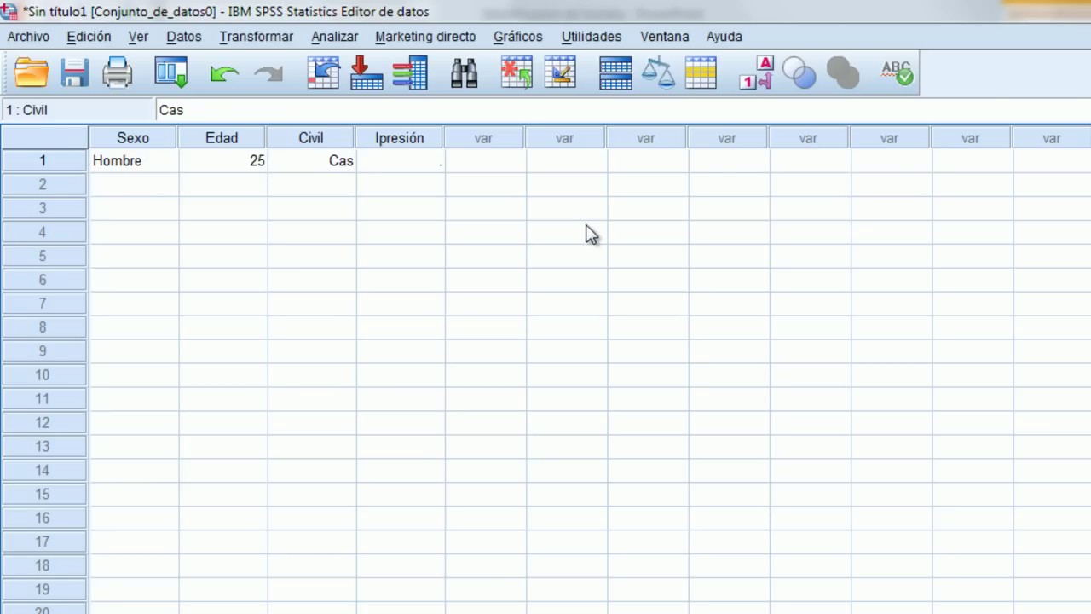
text(ado)
key(Return)
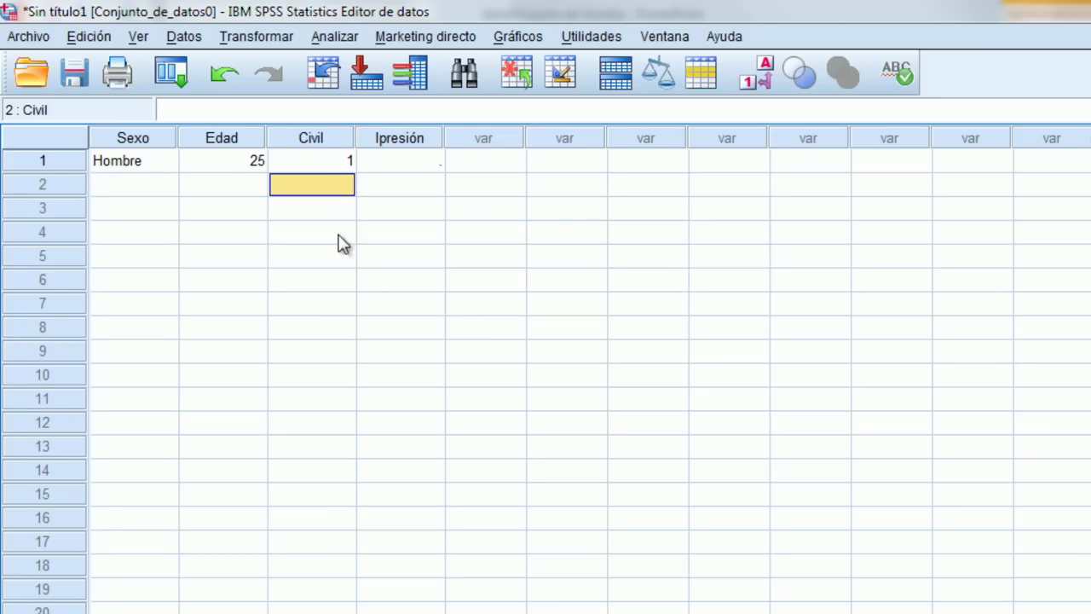
Step: Try to enter the text Muy buena in the first case's Ipresión cell
click(417, 159)
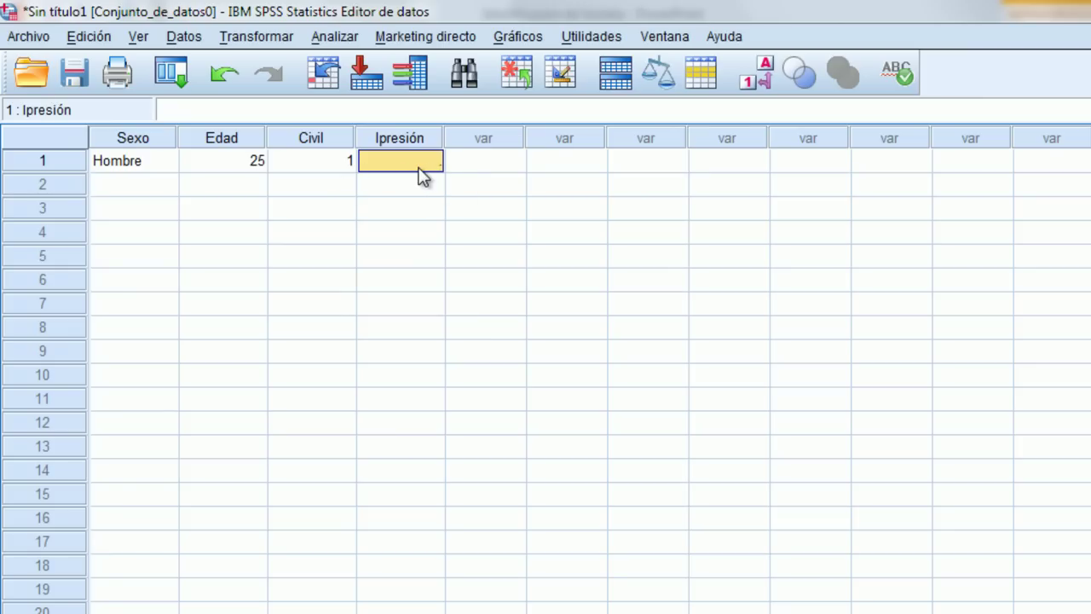
text(Muy )
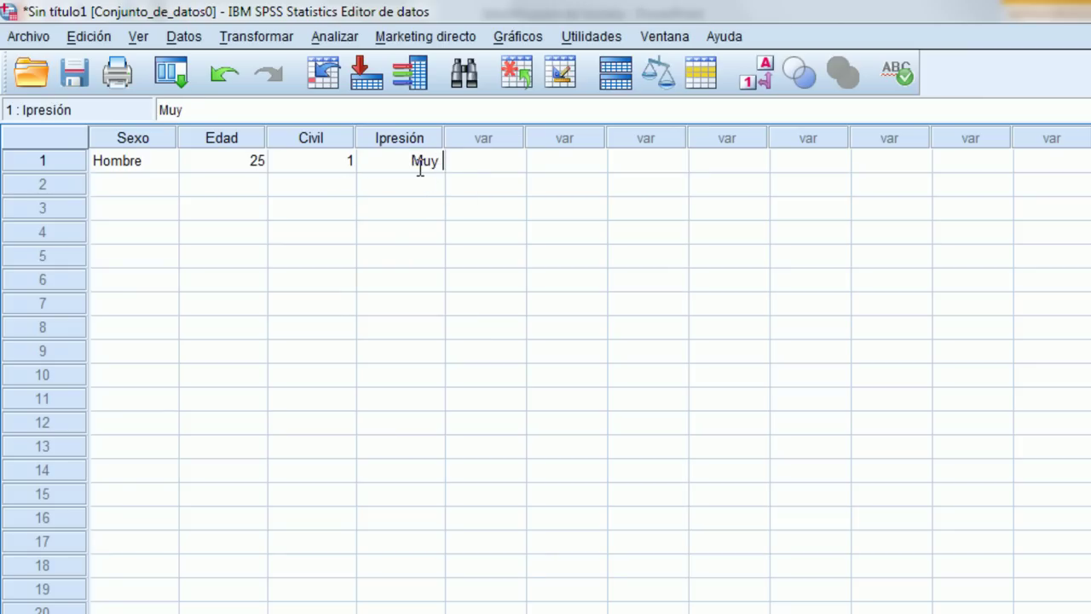
text(bu)
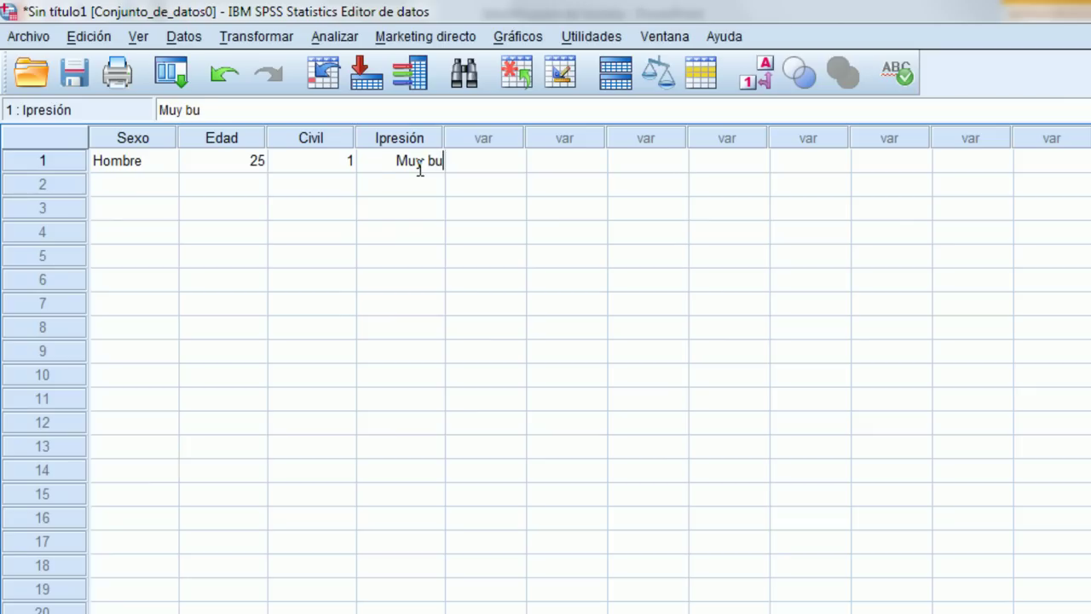
text(Ena)
key(Return)
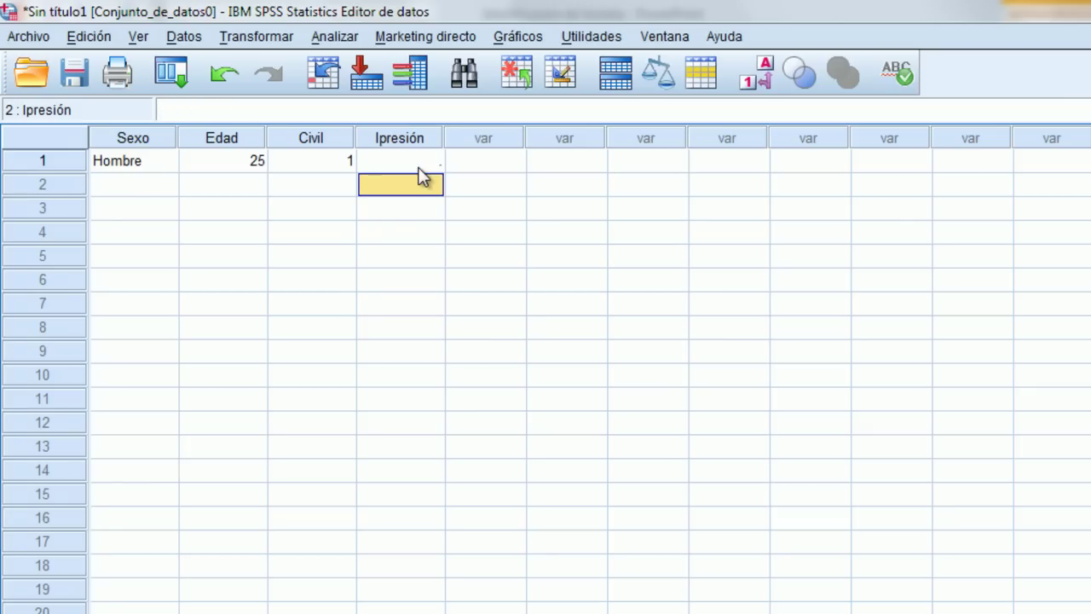
Step: Correct the fourth variable's name to Impresión in the variable view
click(433, 160)
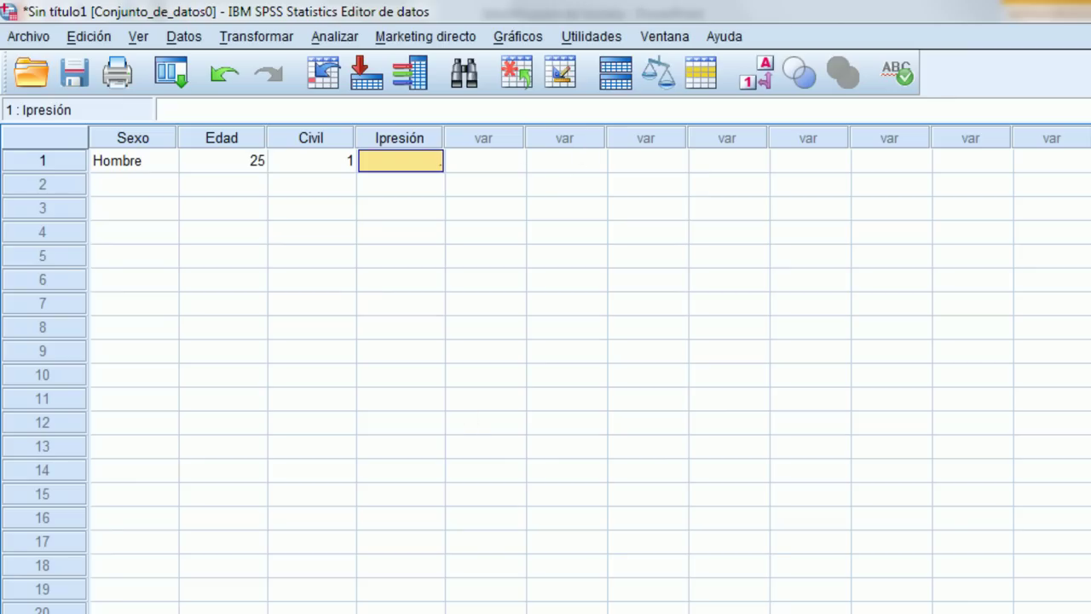
key(ctrl+t)
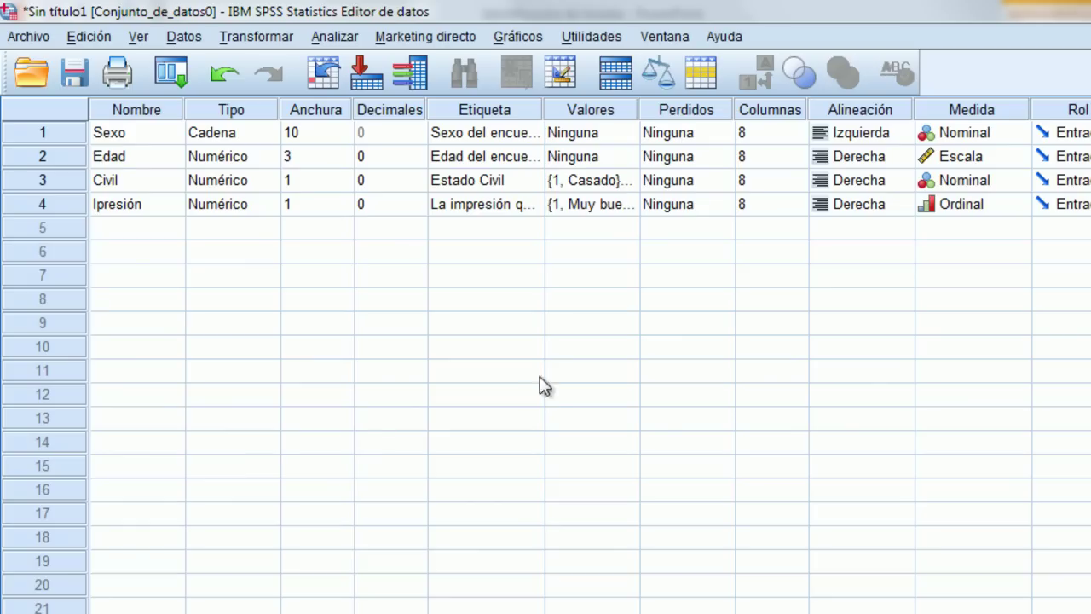
double_click(100, 209)
text(m)
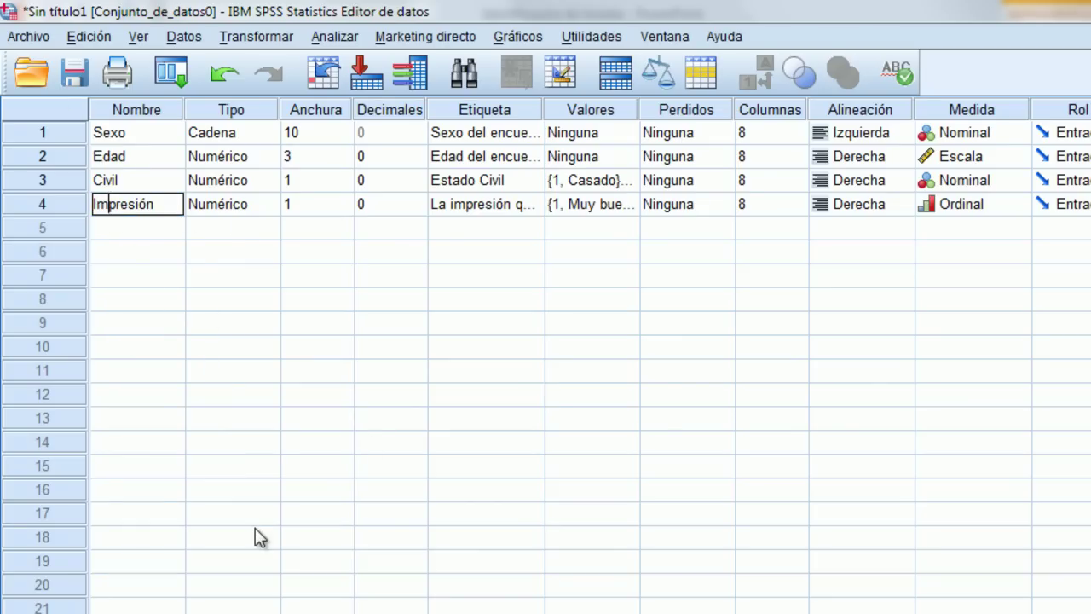
Step: Return to the data view and enter 1 as Impresión for the first case
key(ctrl+t)
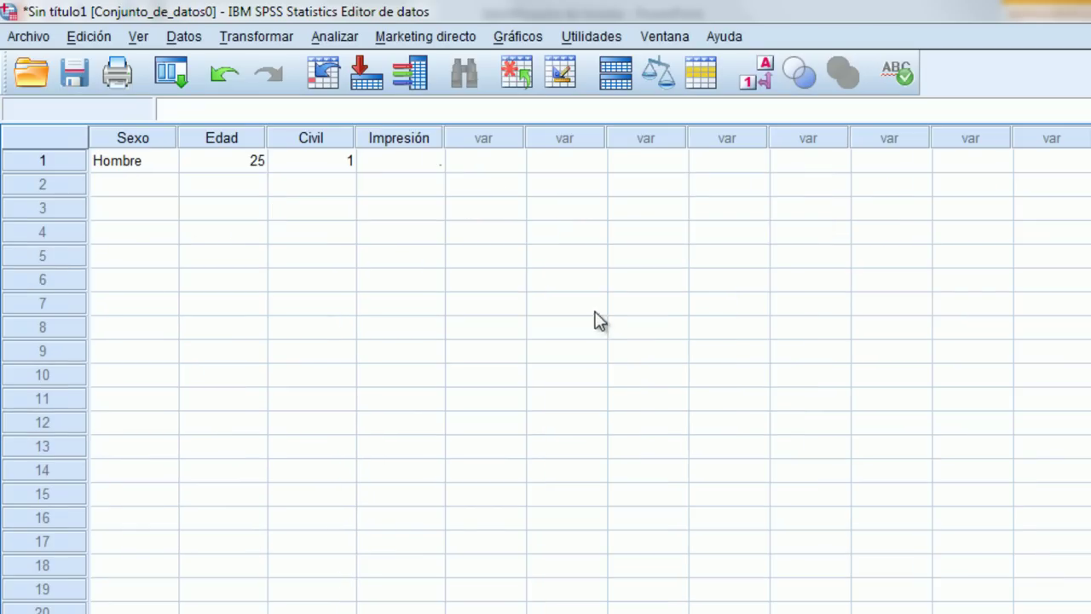
click(389, 165)
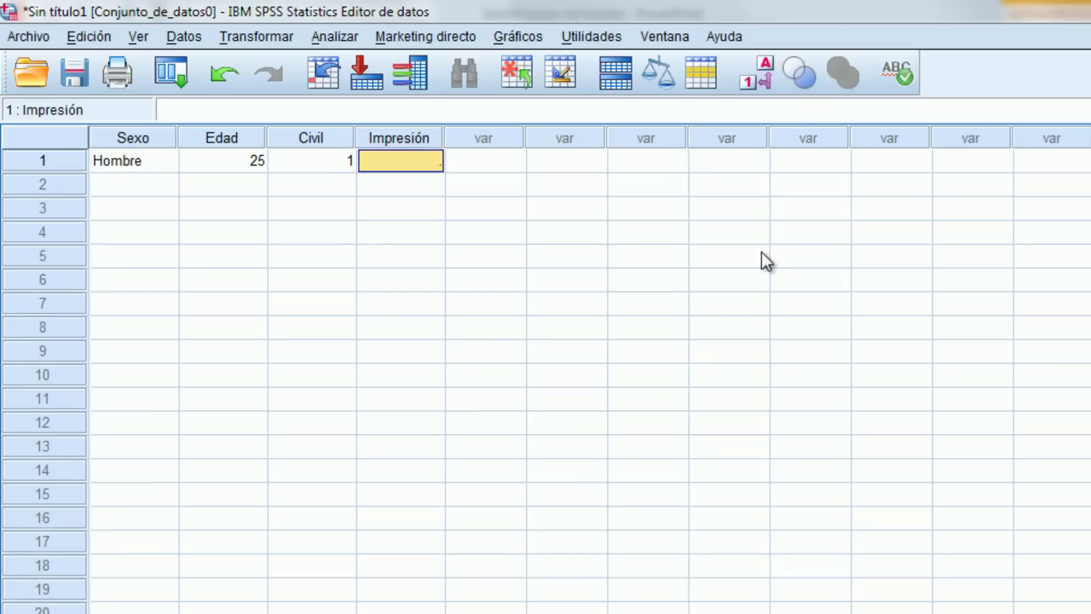
text(1)
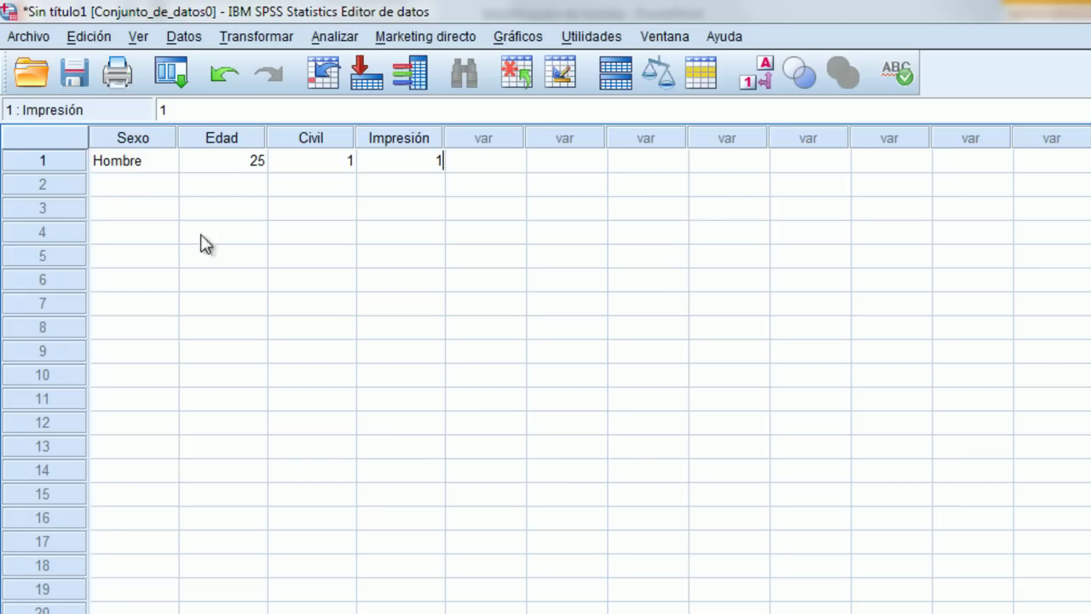
Step: Enter Mujer as Sexo and 20 as Edad for the second case
click(137, 196)
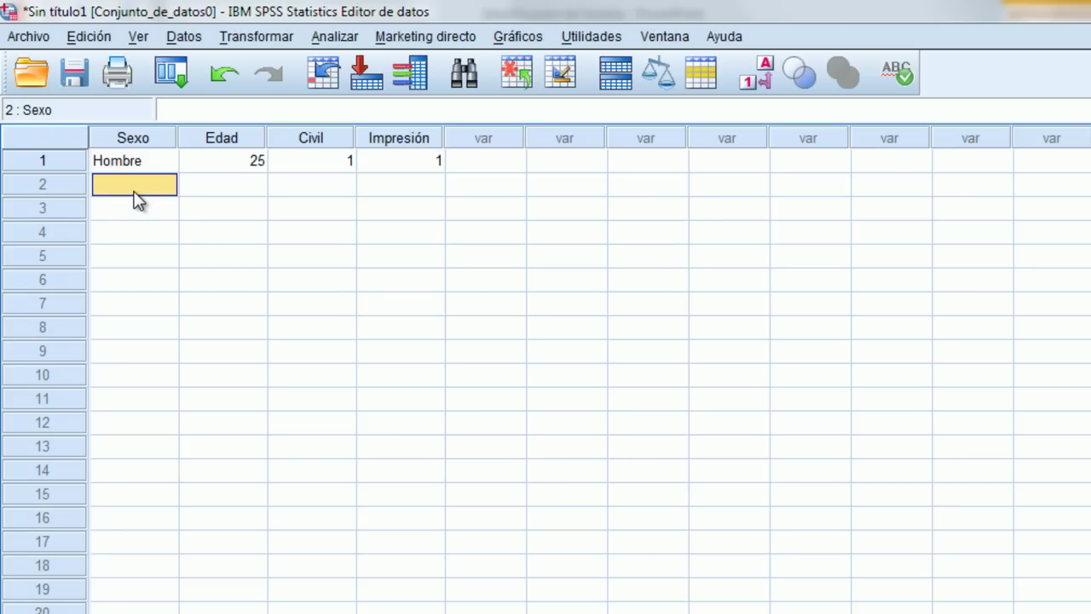
text(Mujer)
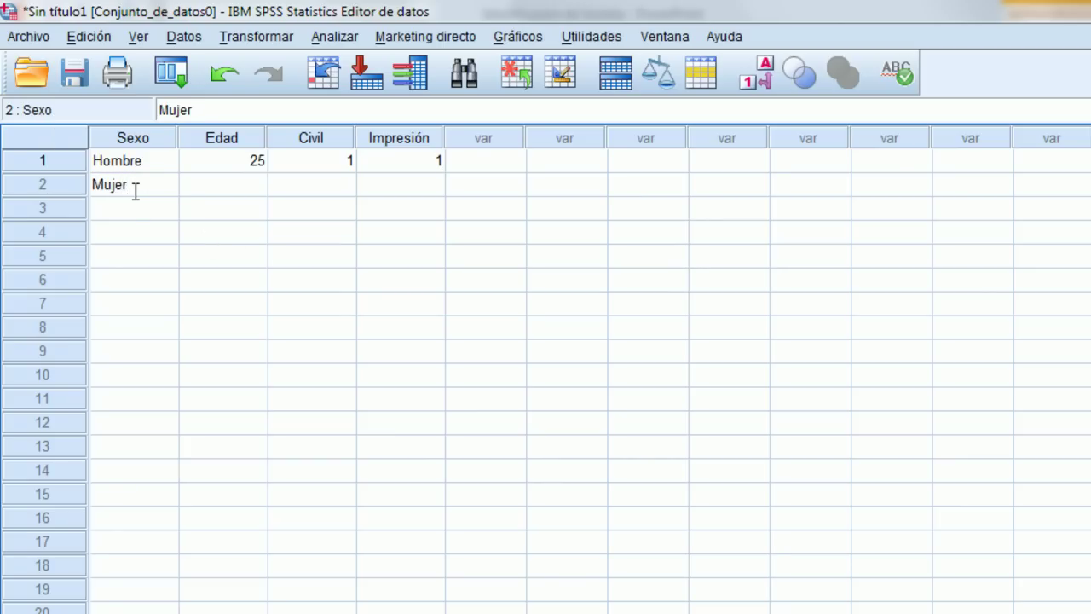
click(244, 193)
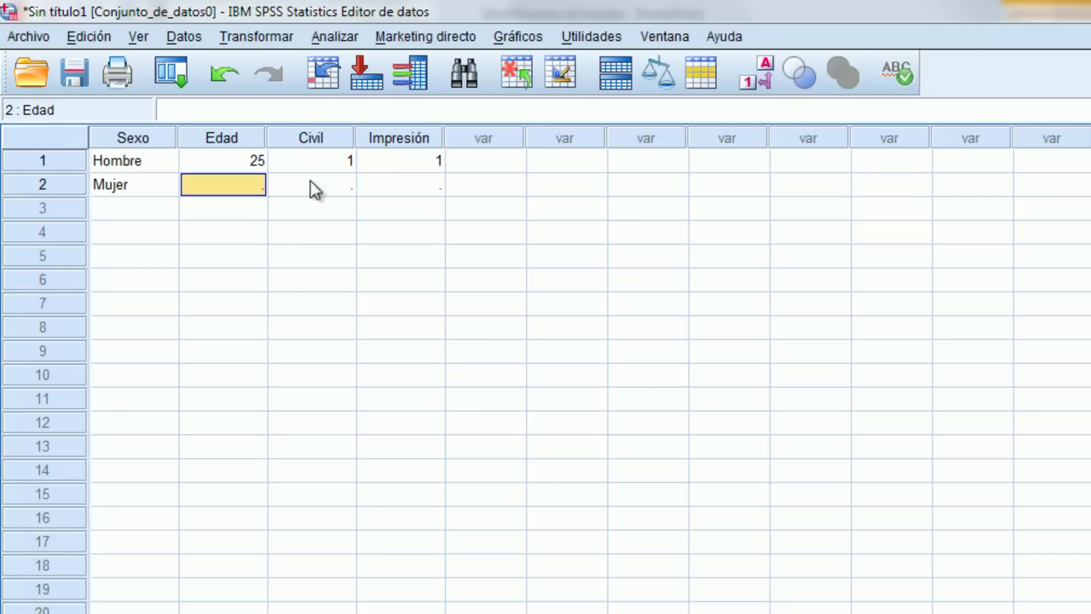
text(20)
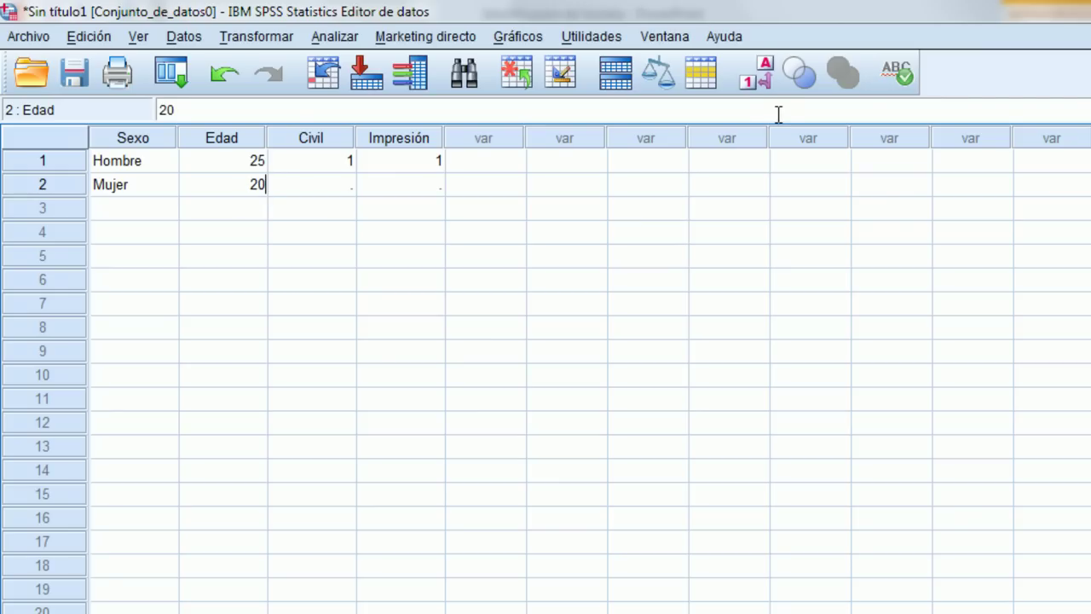
key(Tab)
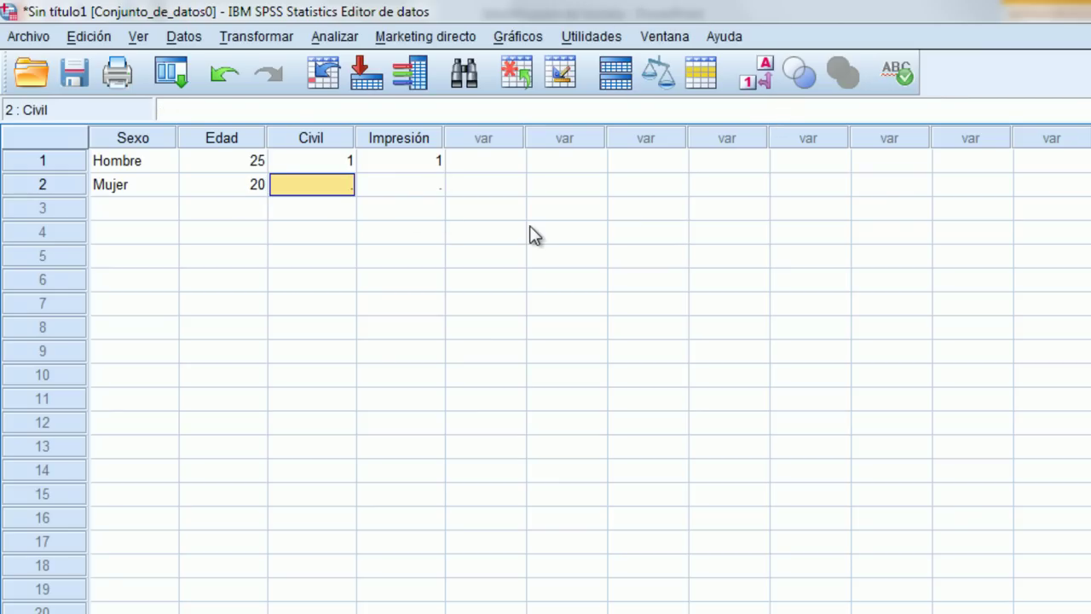
Step: Check the codes on the PowerPoint slide and, back in SPSS, enter 5 as Civil and 2 as Impresión for the second case
key(alt+Tab)
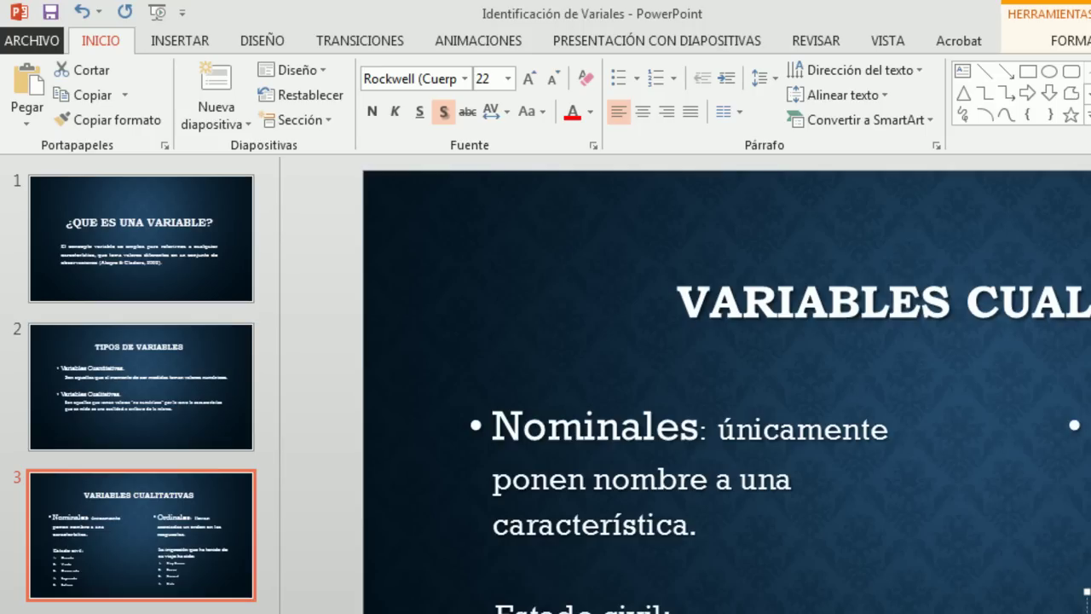
key(alt+Tab)
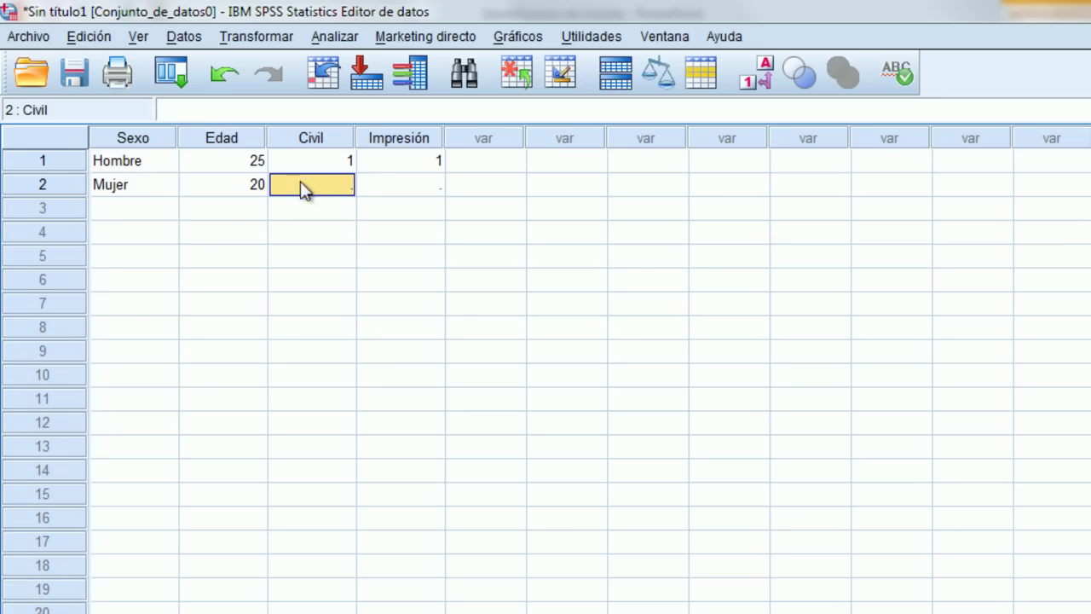
text(5)
key(Tab)
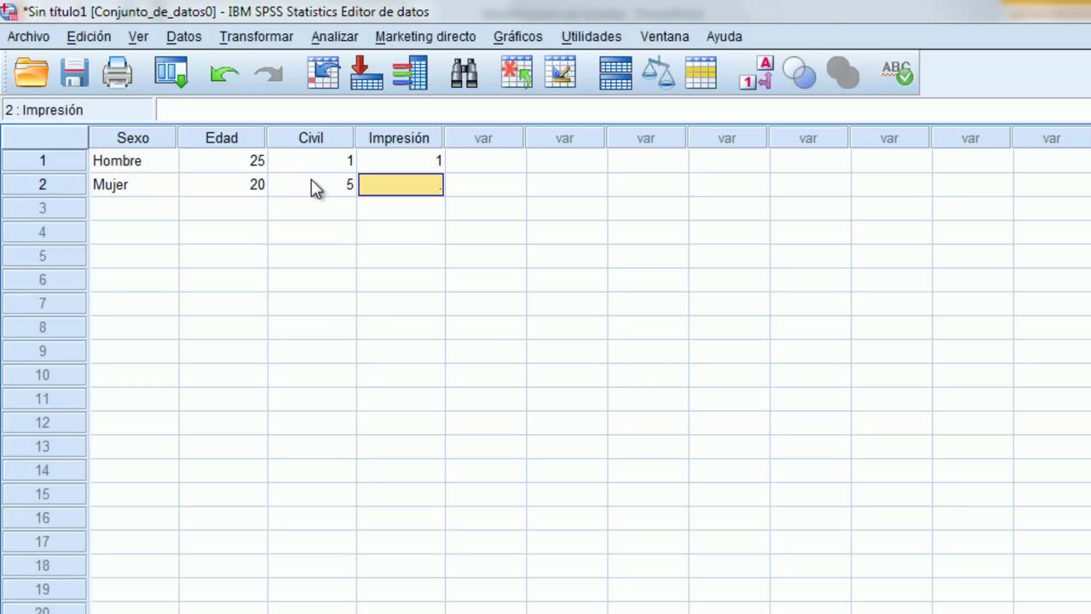
text(2)
key(Return)
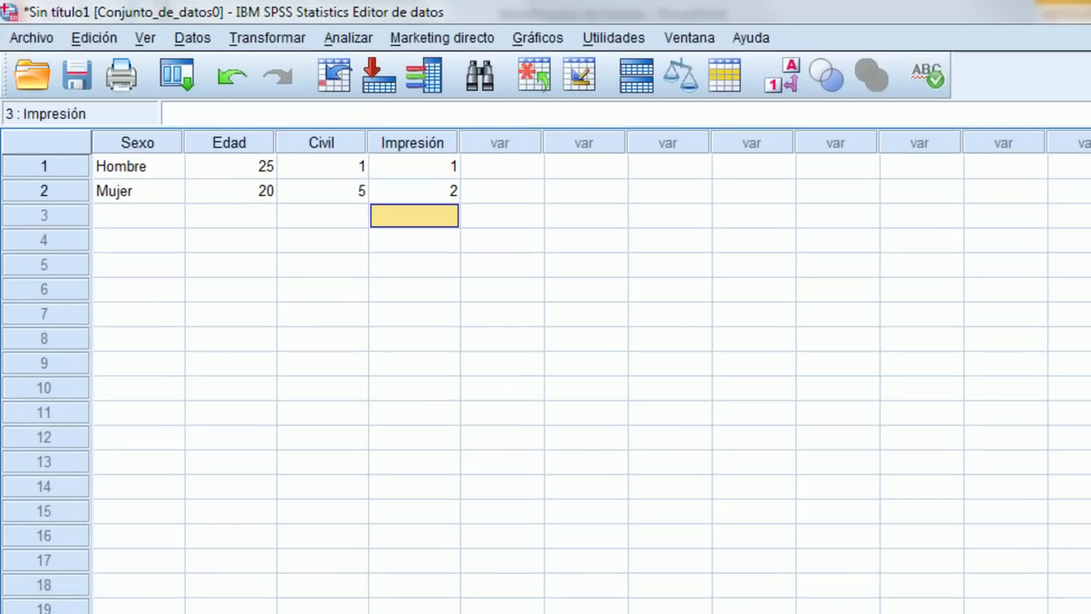
Step: Add a fifth variable named Edad2 in the variable view
click(104, 555)
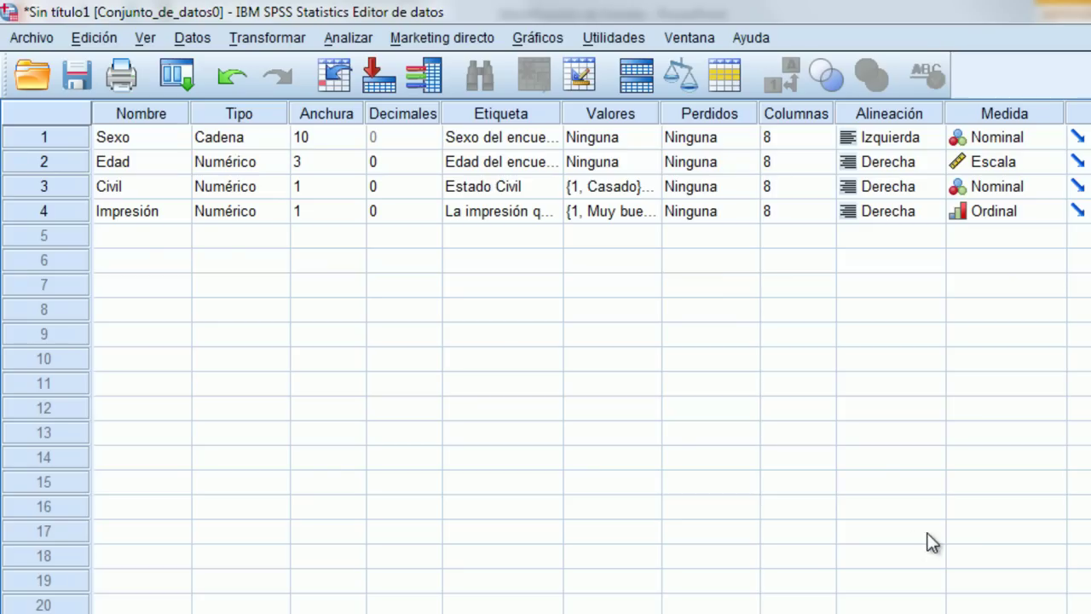
click(133, 242)
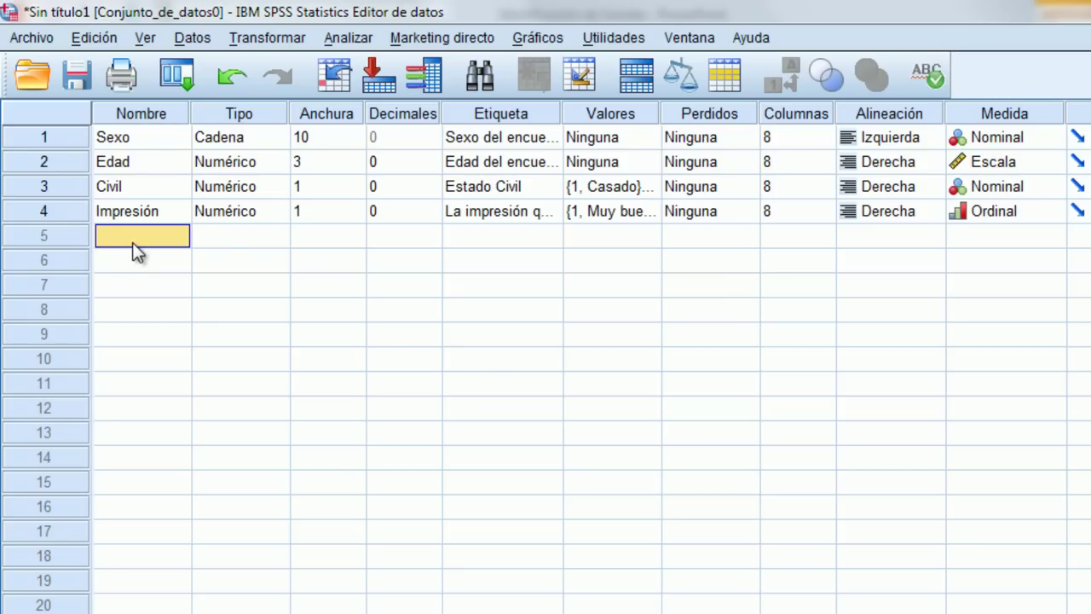
text(Edad)
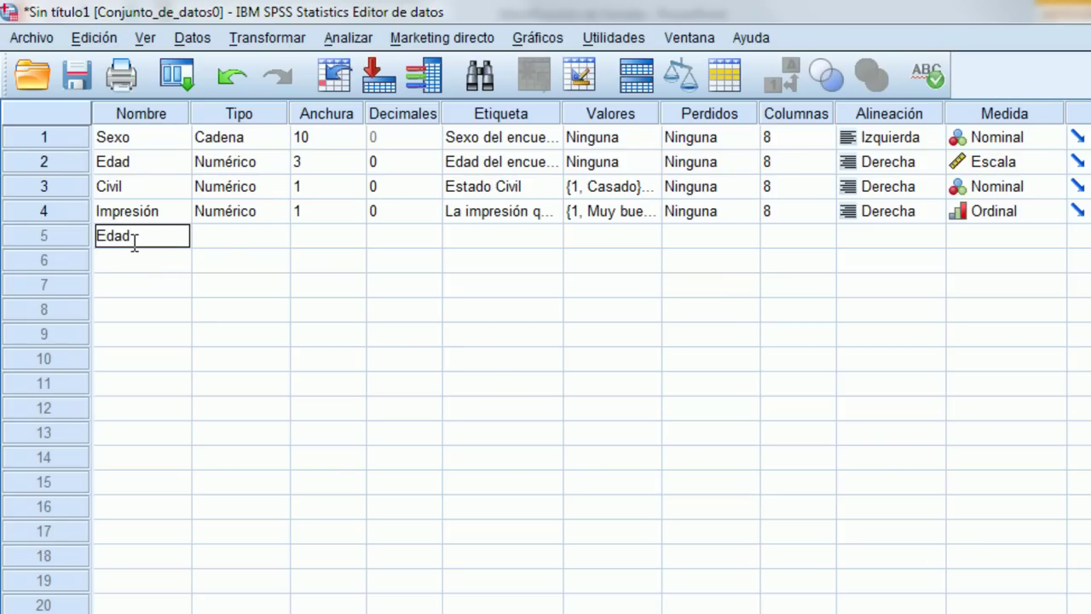
text(2)
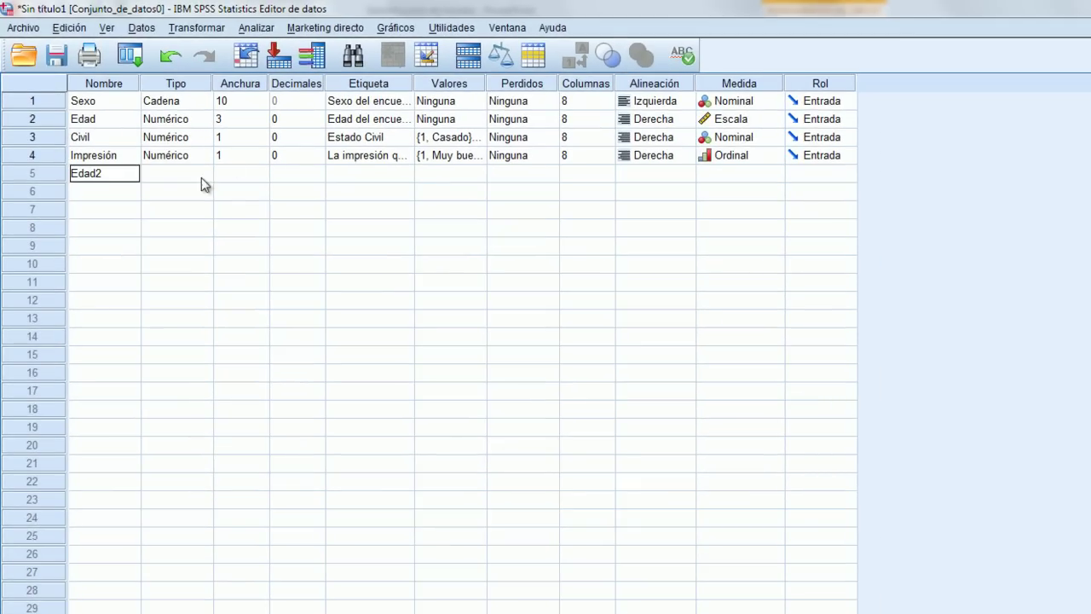
Step: Define Edad2 as a Numérico variable with a width of 1 and 0 decimals
click(201, 177)
click(202, 177)
double_click(808, 278)
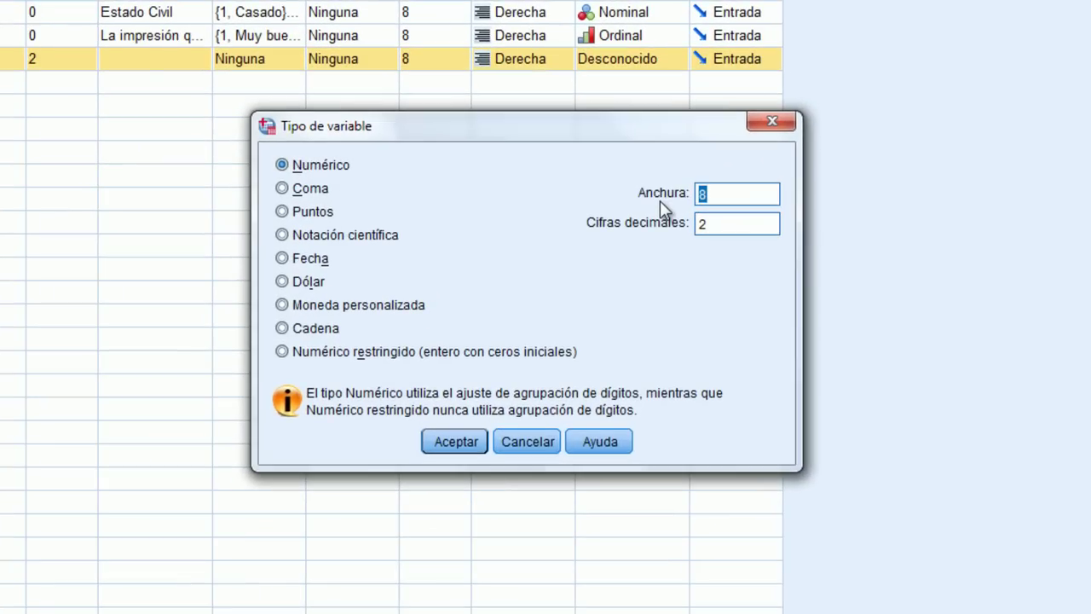
text(1)
key(Tab)
text(0)
click(445, 443)
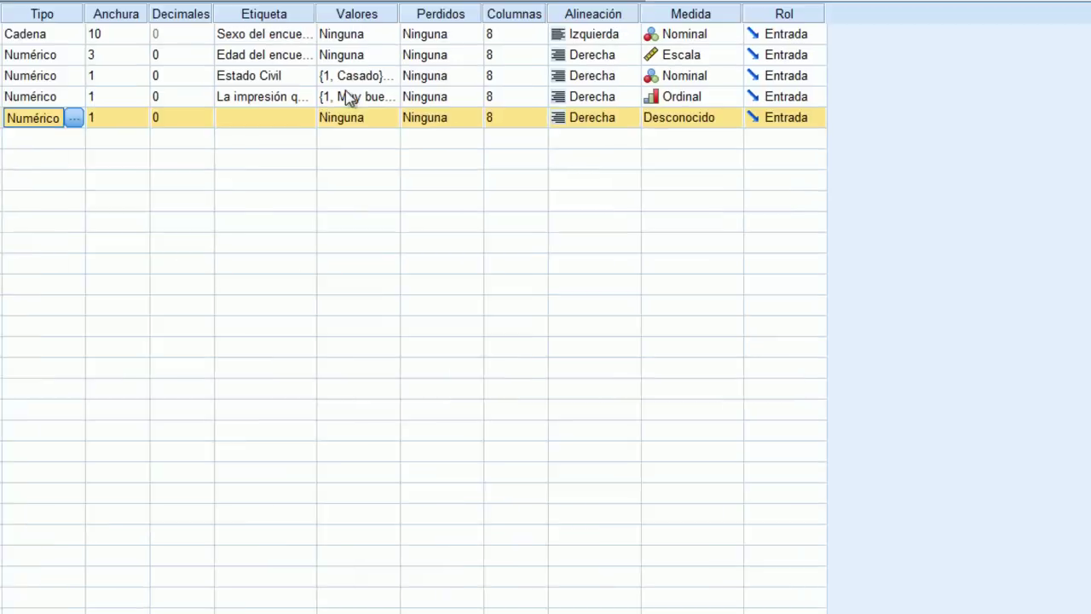
Step: Set the label of Edad2 to Edad categorizada
click(412, 177)
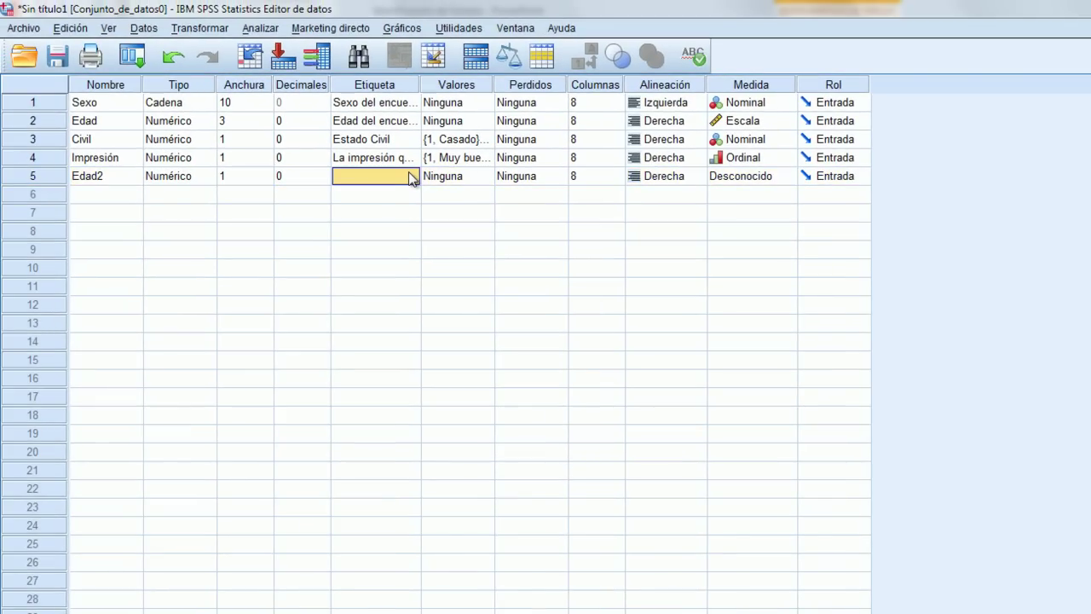
text(Edad)
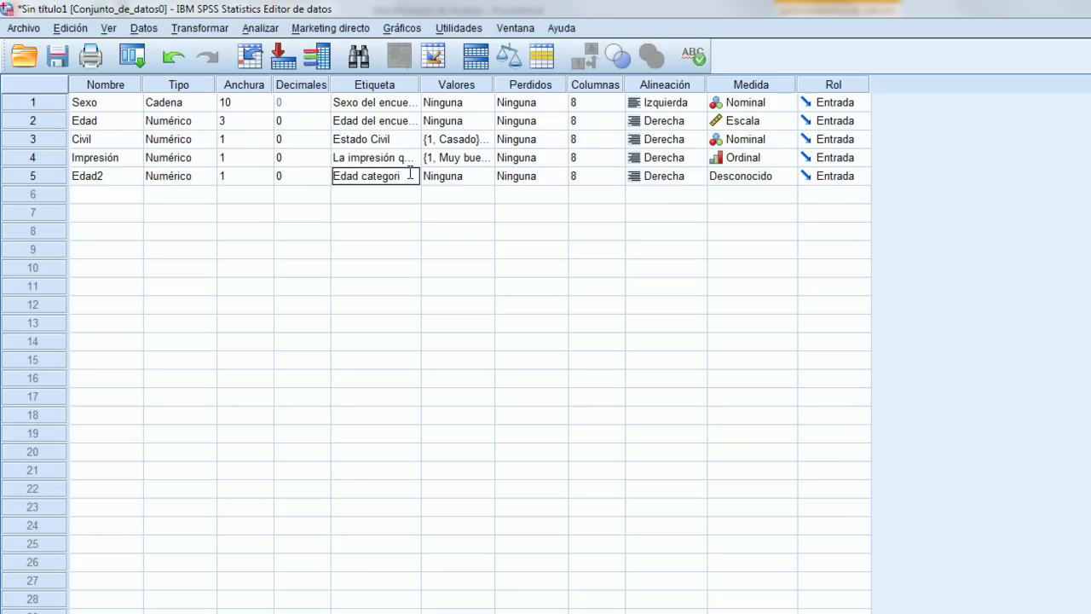
text(categorizada)
Step: Open the value labels of Edad2 and enter value 1 with the label 10-20
click(487, 176)
click(486, 176)
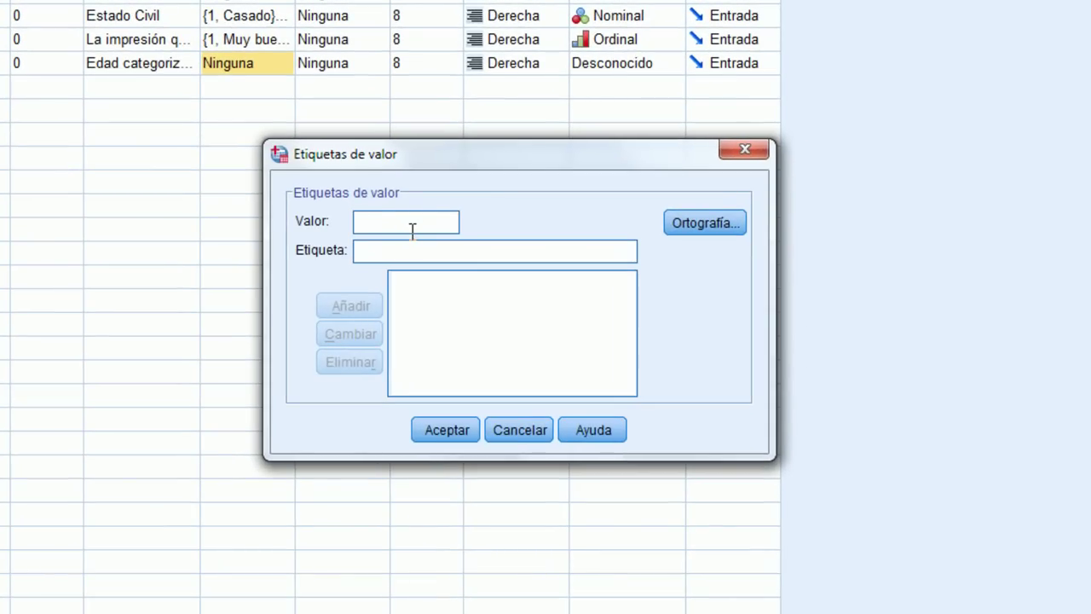
text(1)
key(Tab)
text(10-)
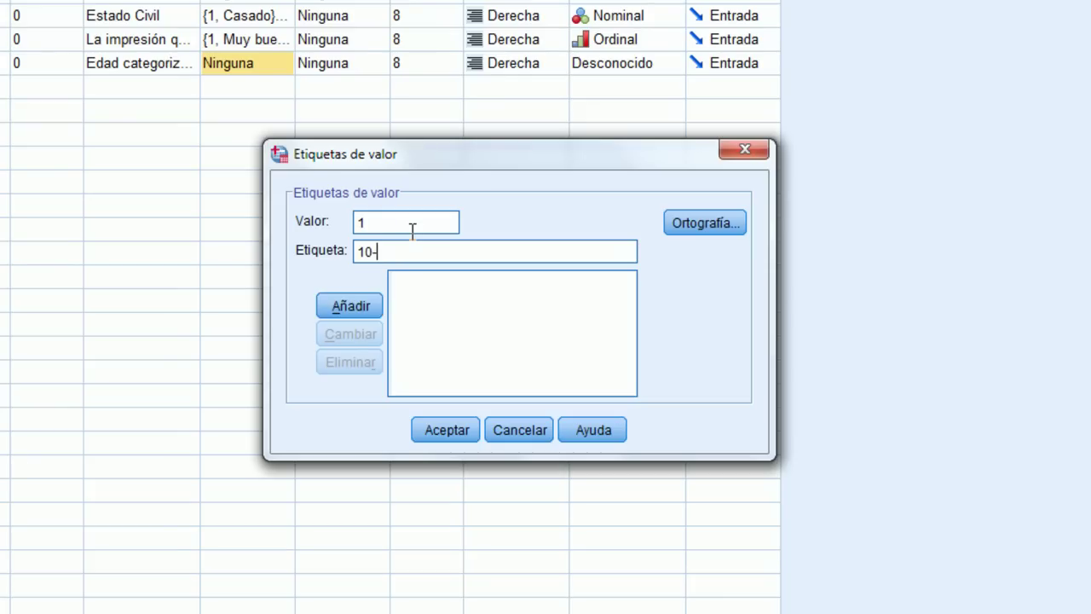
text(20)
Step: Try the wording de 10 a 20 años as the label for value 1
drag(408, 251, 328, 256)
text(de 10 a 20 años)
Step: Set the label for value 1 to 10-20 and add it to the Edad2 value labels
drag(467, 248, 290, 245)
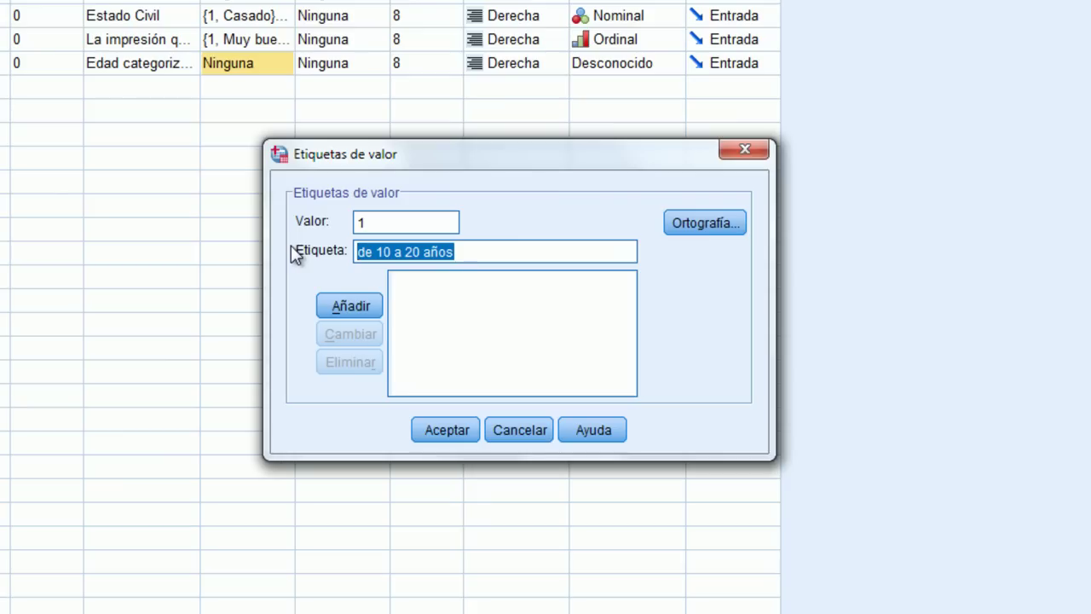
text(10-20)
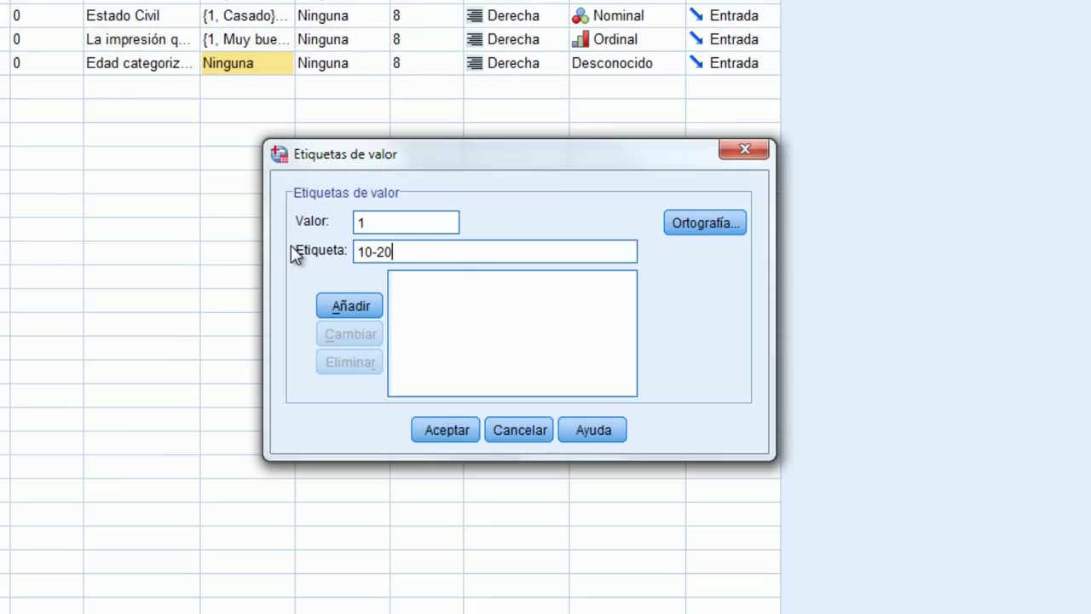
click(356, 304)
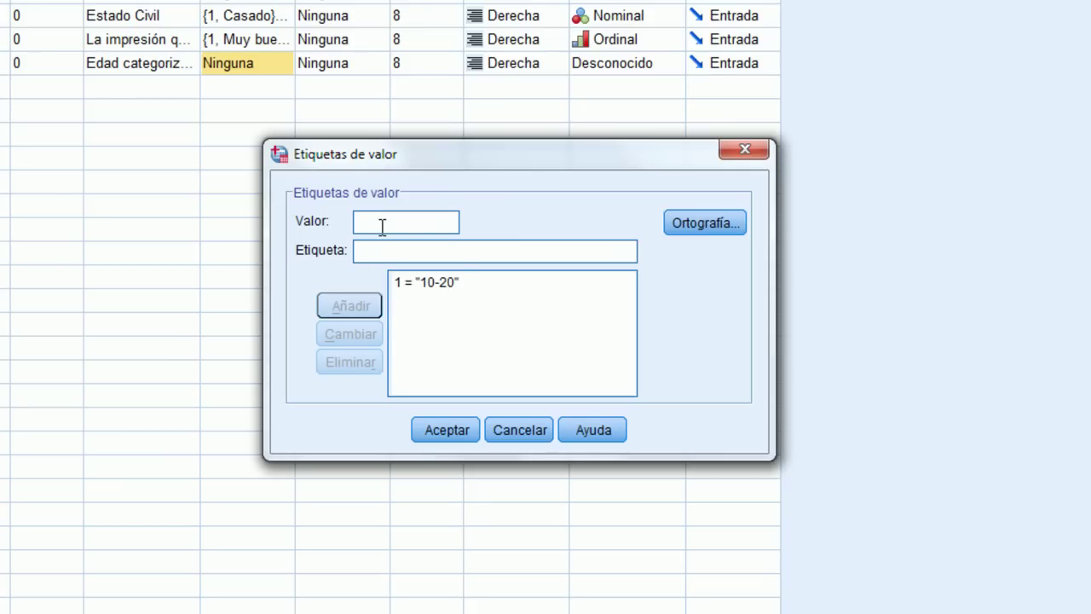
Step: Add value 2 with the label 21-30 to the Edad2 value labels
text(2)
click(375, 253)
text(21)
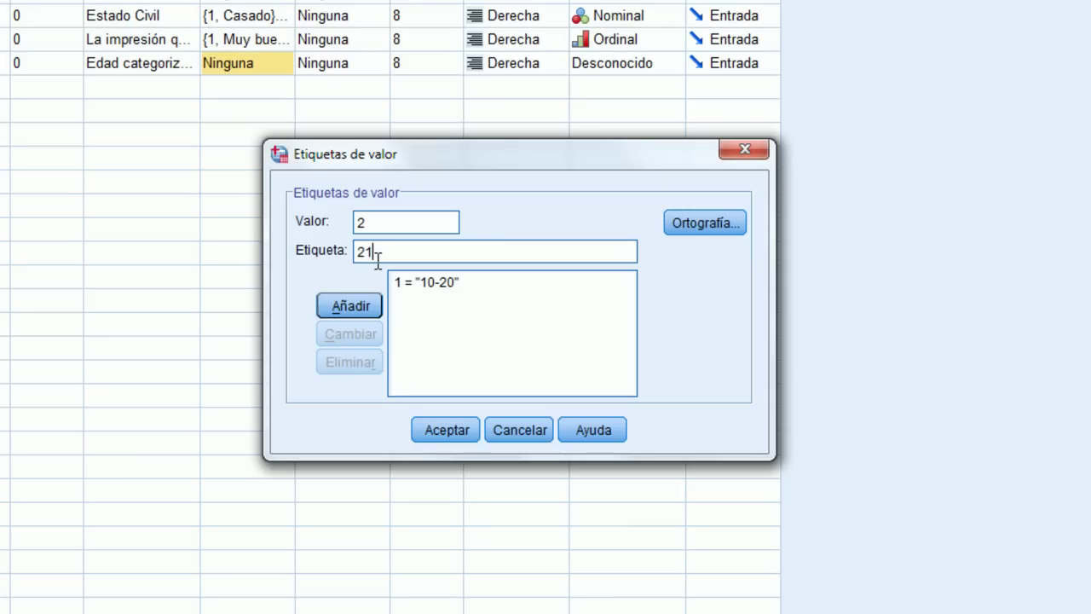
text(-30)
click(357, 309)
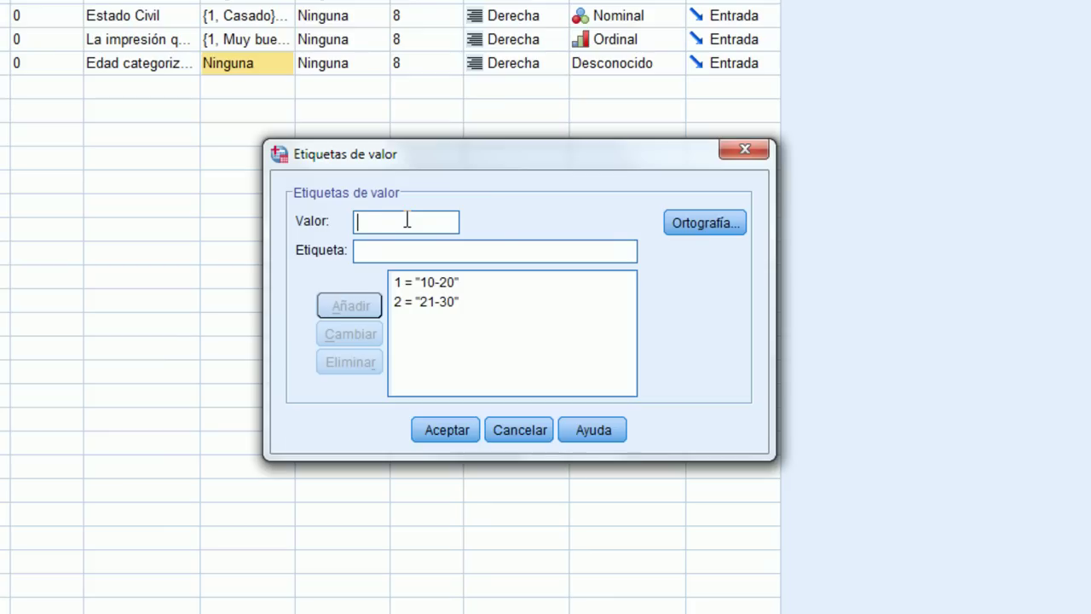
Step: Add value 3 with the label 31-40 to the Edad2 value labels
text(3)
click(365, 246)
text(31-40)
click(376, 307)
Step: Add value 4 with the label 41-50 to the Edad2 value labels
text(4)
click(376, 247)
text(4-5)
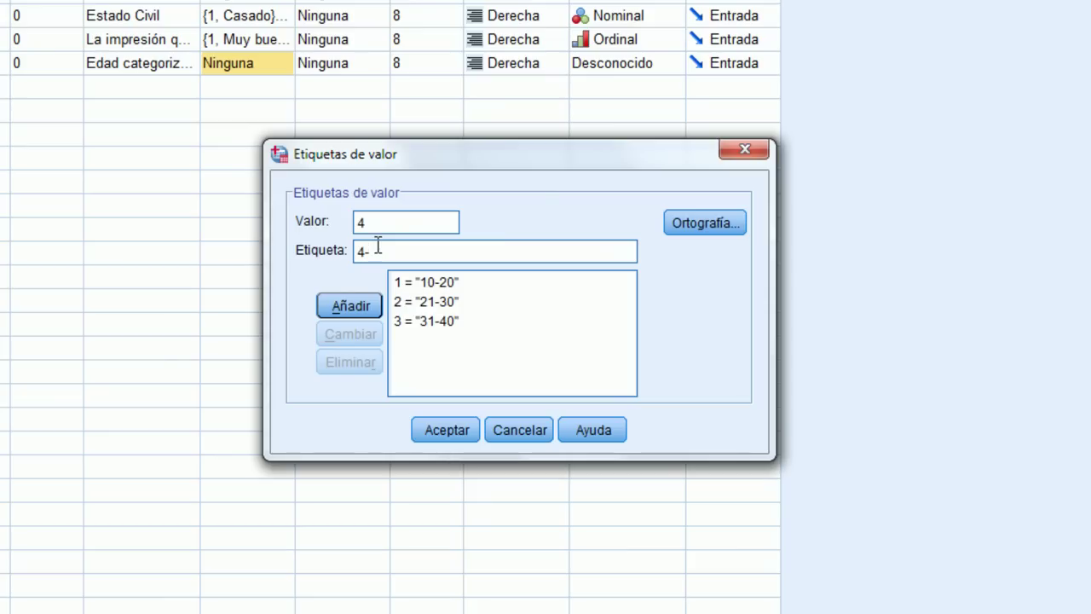
key(BackSpace)
key(BackSpace)
text(1-50)
click(340, 309)
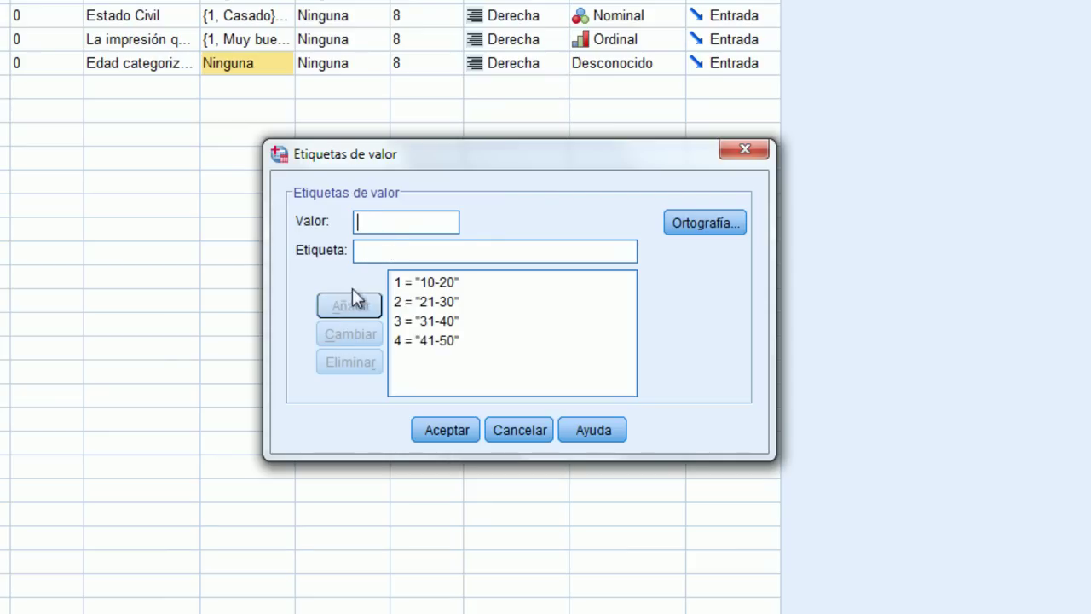
Step: Add value 5 with the label 51 en adelante to the Edad2 value labels
text(5)
click(367, 251)
text(51)
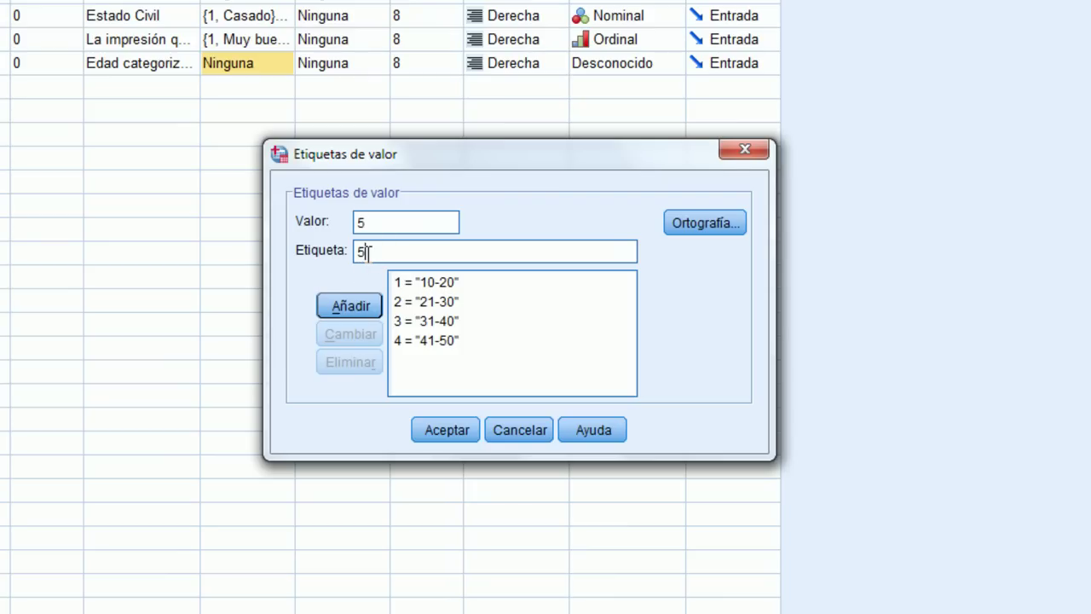
text( en adelante)
click(359, 304)
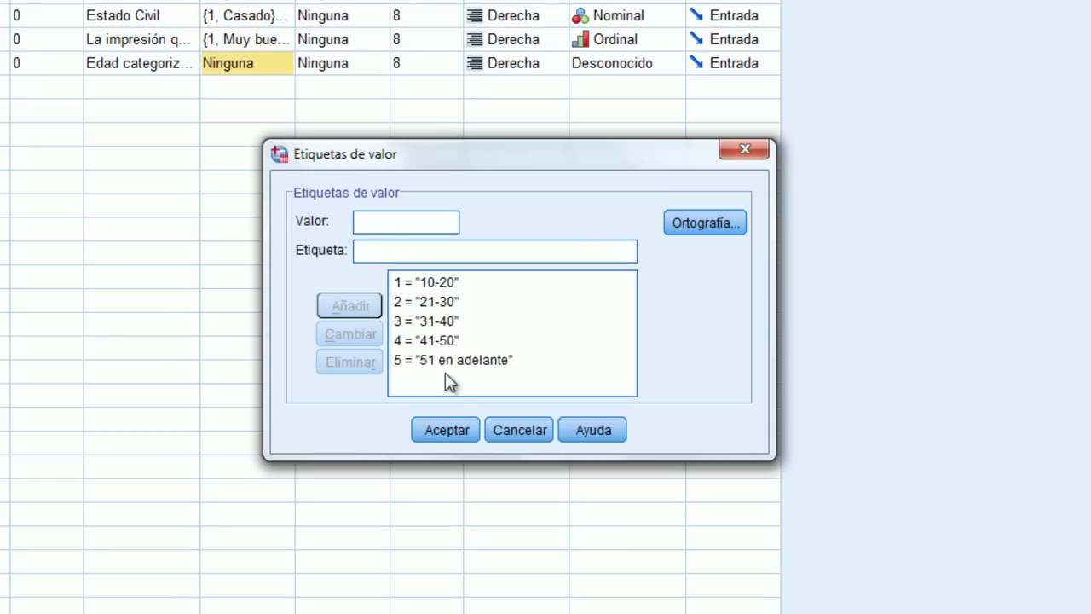
Step: Review the age-range entries in the Edad2 value labels list
click(402, 284)
click(512, 360)
click(470, 282)
click(424, 302)
click(469, 285)
click(450, 287)
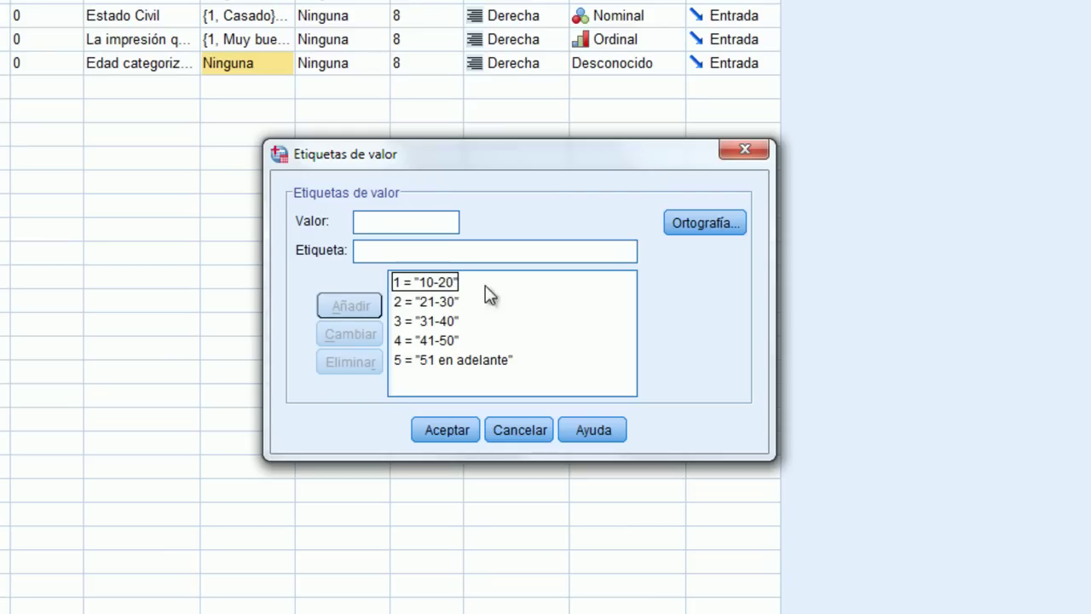
click(607, 317)
click(612, 299)
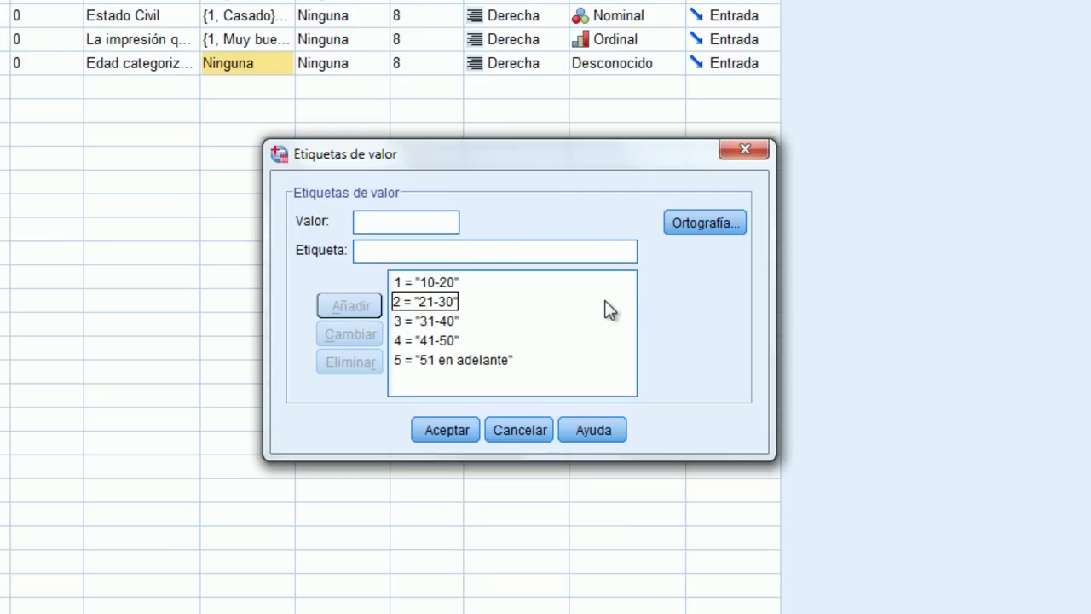
key(Tab)
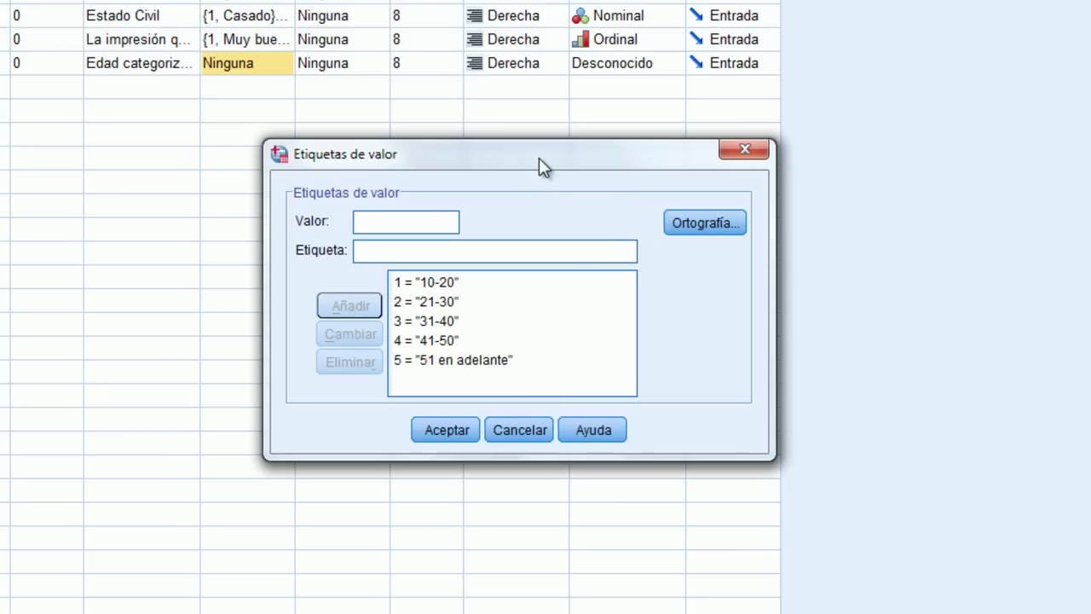
click(542, 356)
click(473, 340)
click(479, 321)
click(503, 340)
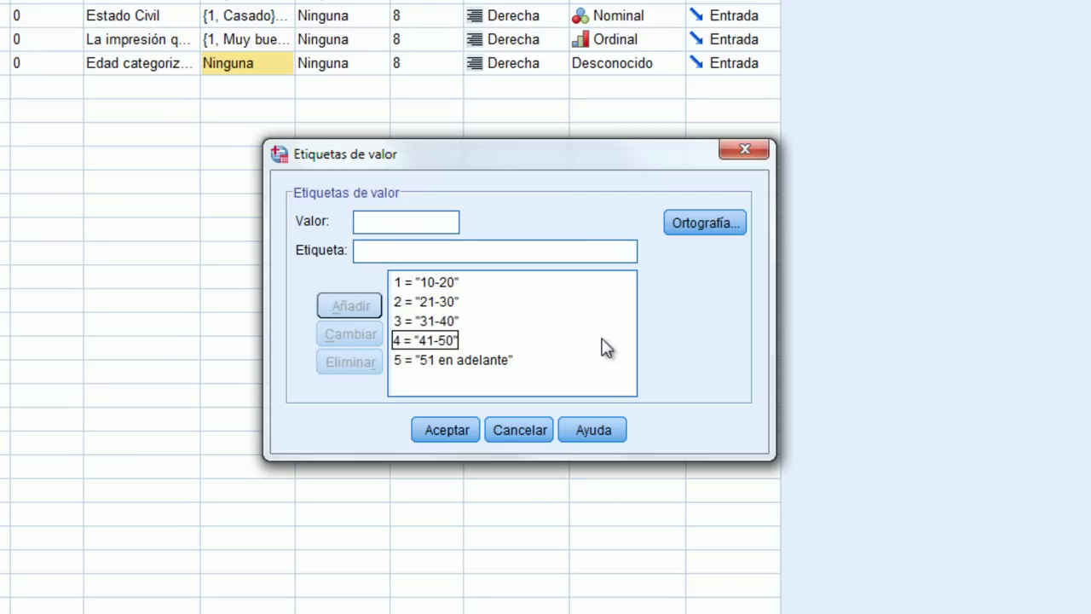
click(485, 282)
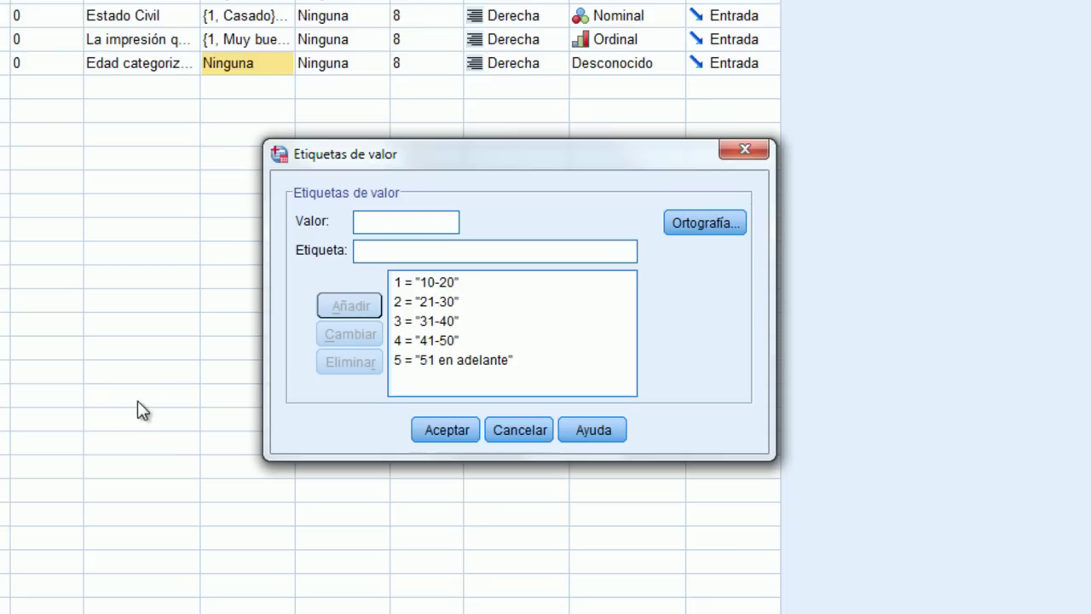
Step: Accept the Edad2 value labels and set the variable's measurement level to Ordinal
click(454, 431)
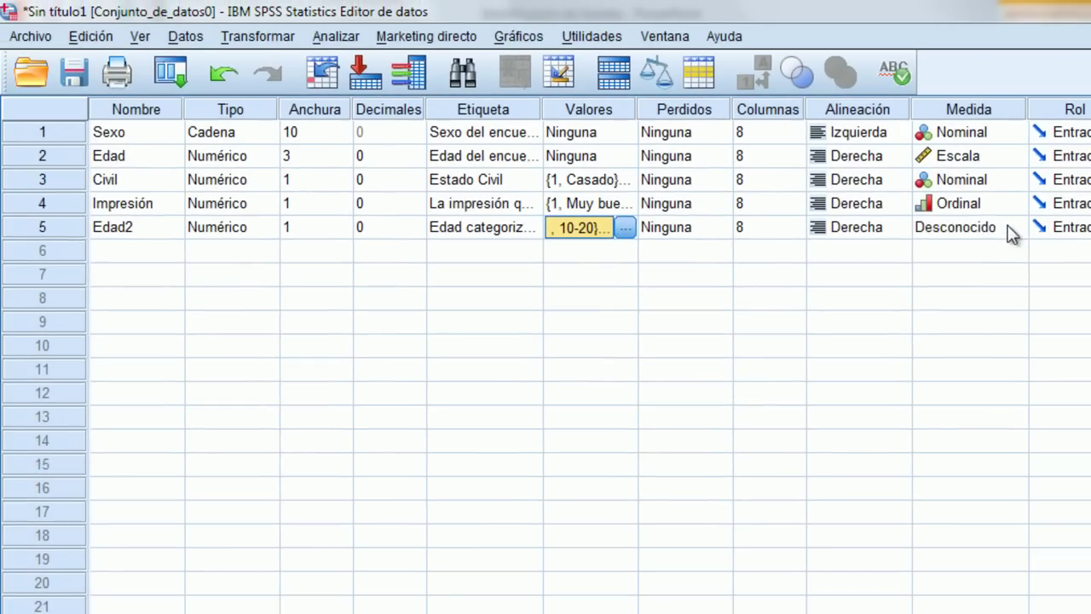
click(677, 67)
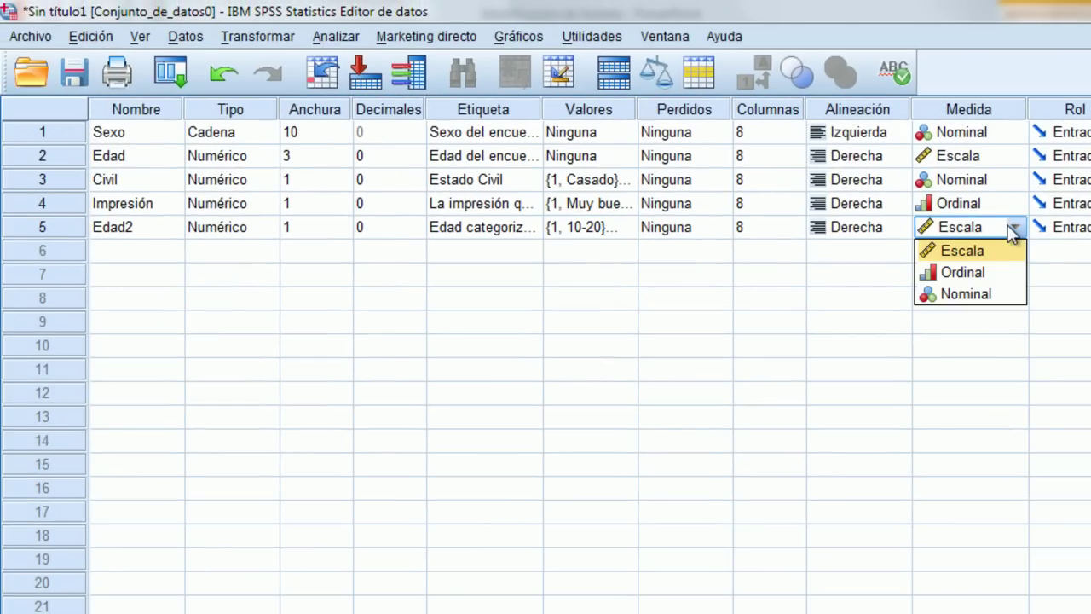
click(988, 275)
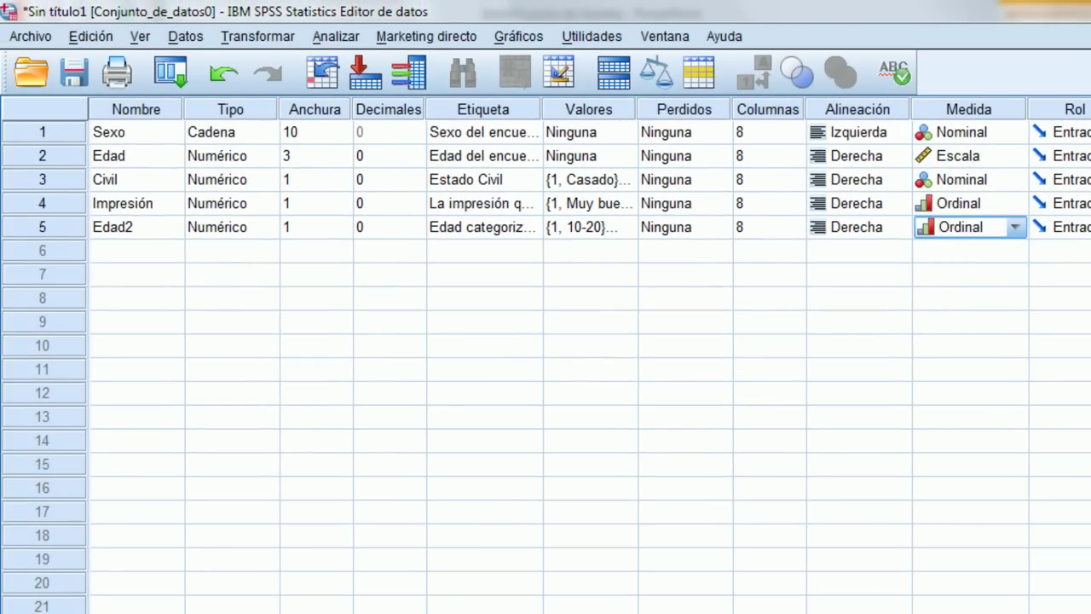
Step: In the data view, enter Edad2 code 2 for case 1 and code 1 for case 2
key(ctrl+t)
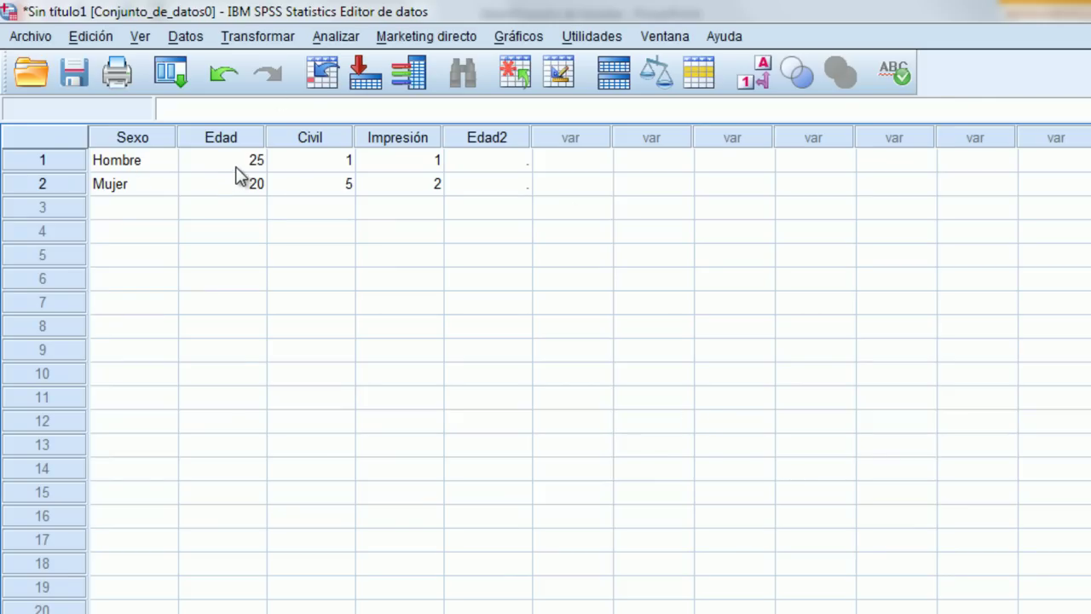
click(477, 165)
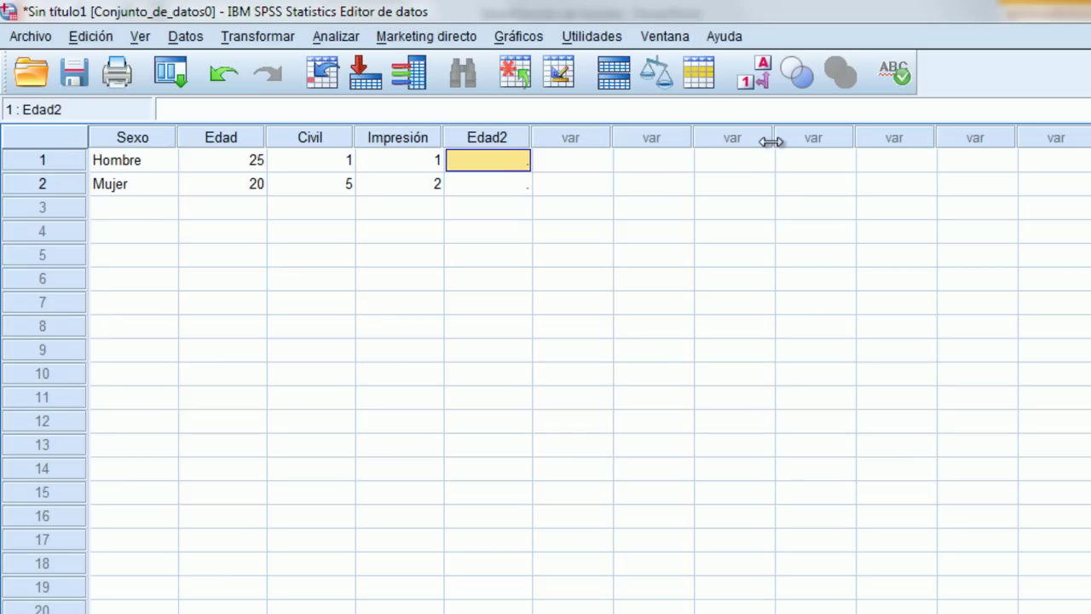
text(2)
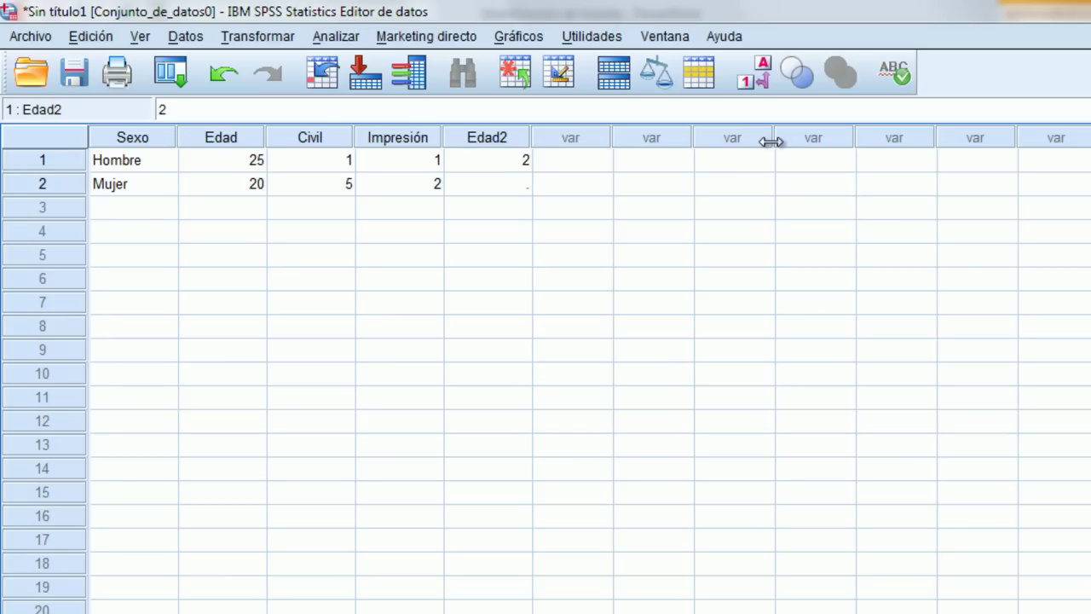
key(Return)
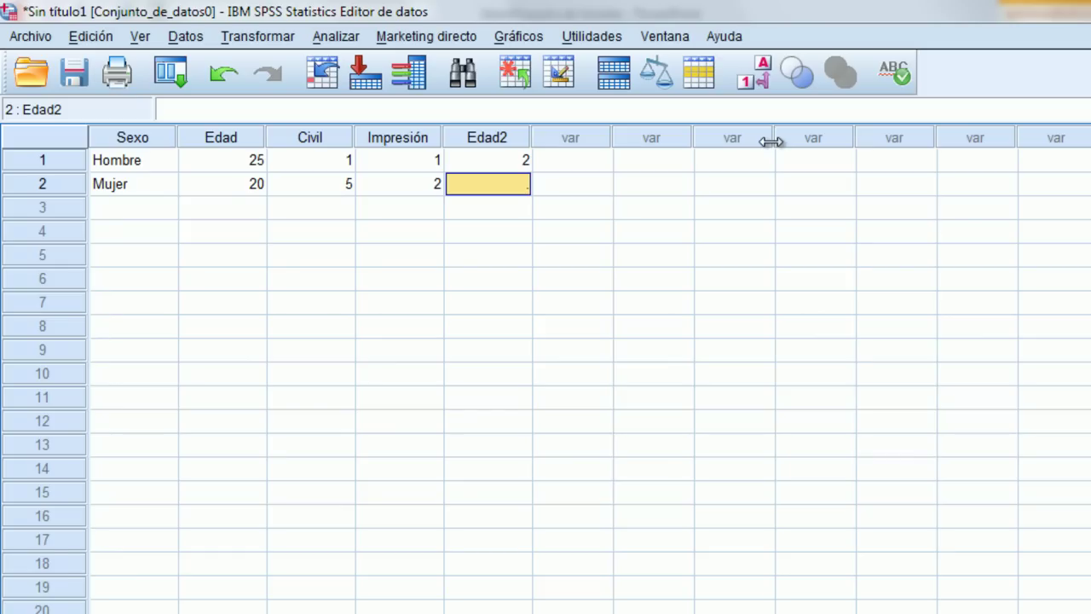
text(1)
key(Return)
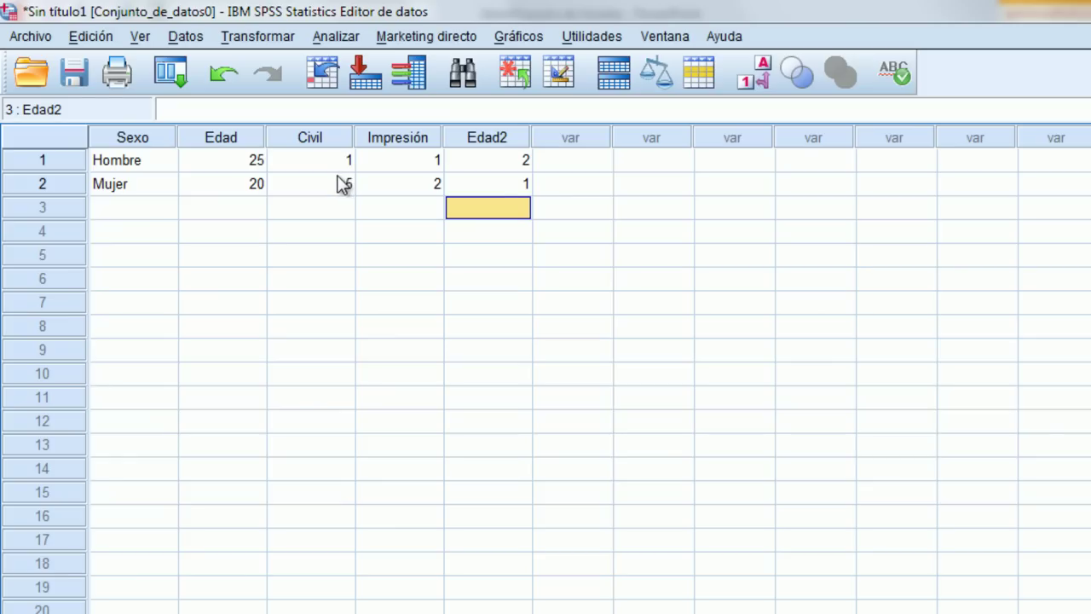
Step: Display the value labels in the data view, check the Sexo entries, and switch back to the numeric codes
click(762, 78)
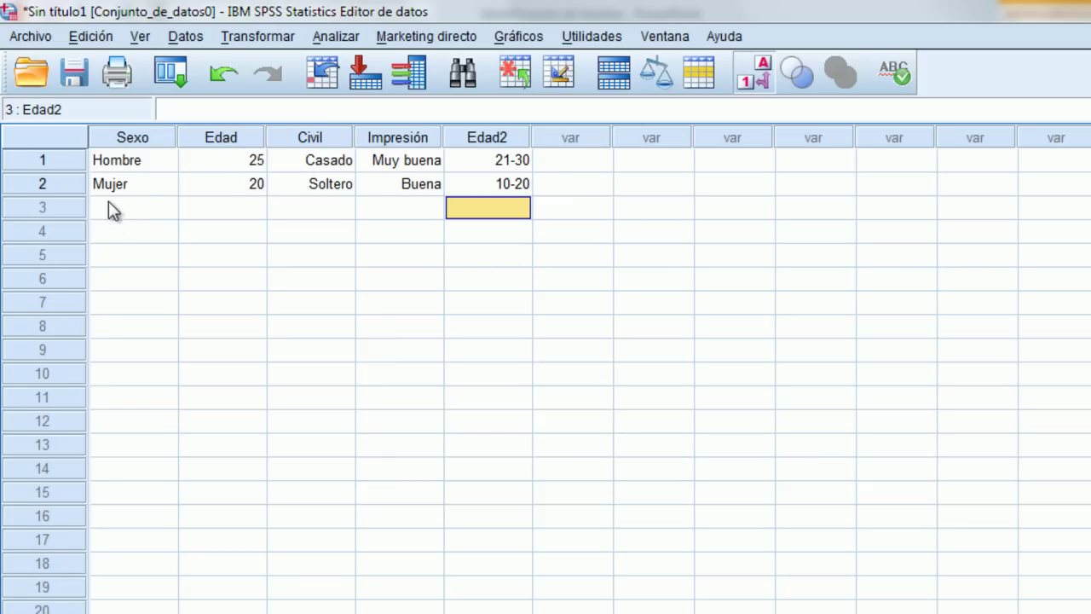
click(153, 138)
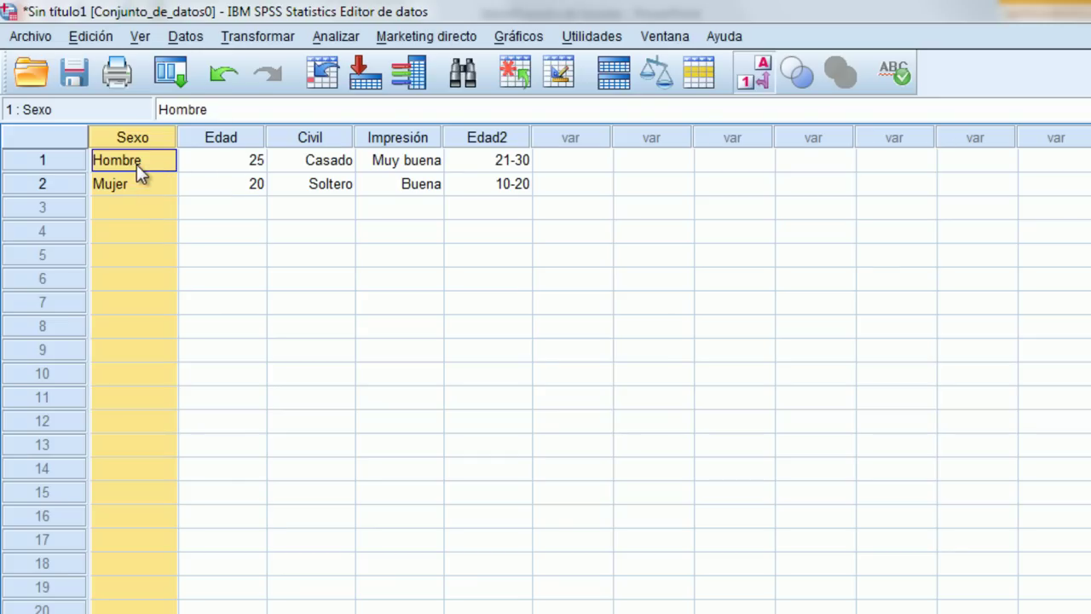
click(132, 159)
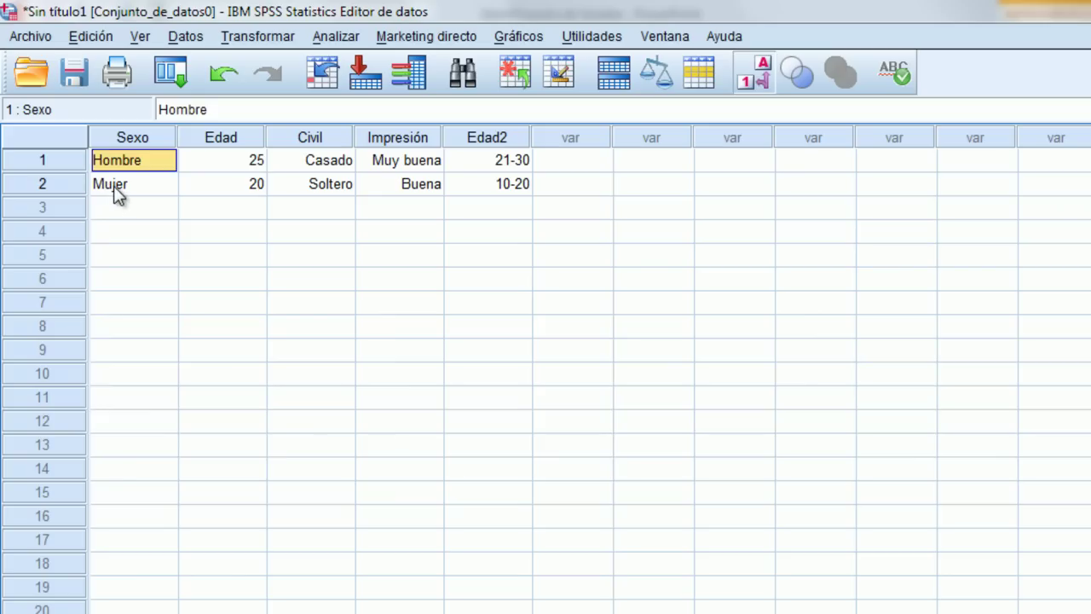
click(121, 190)
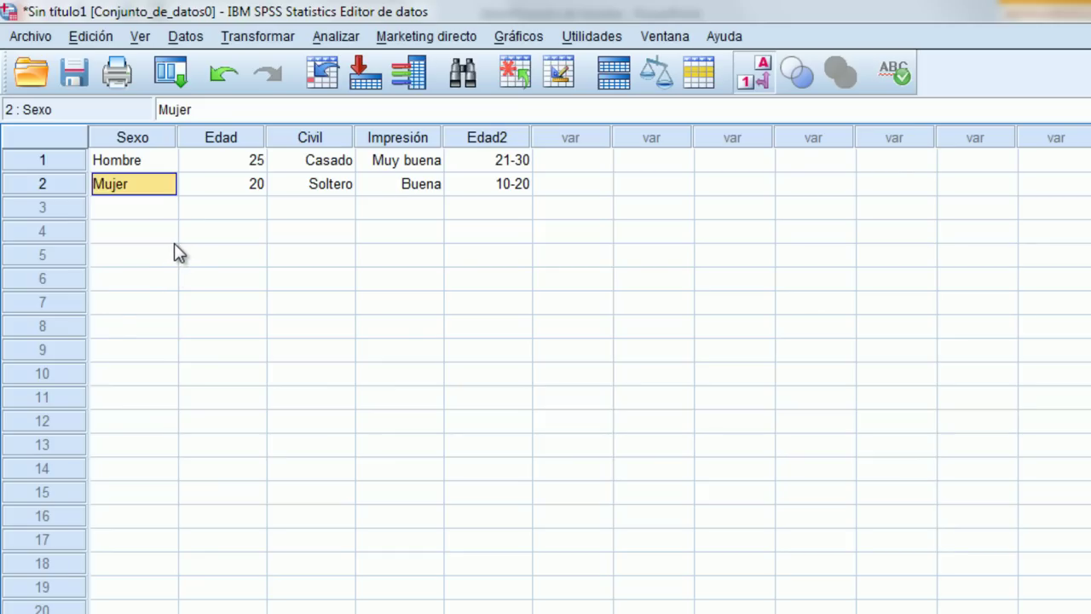
click(761, 79)
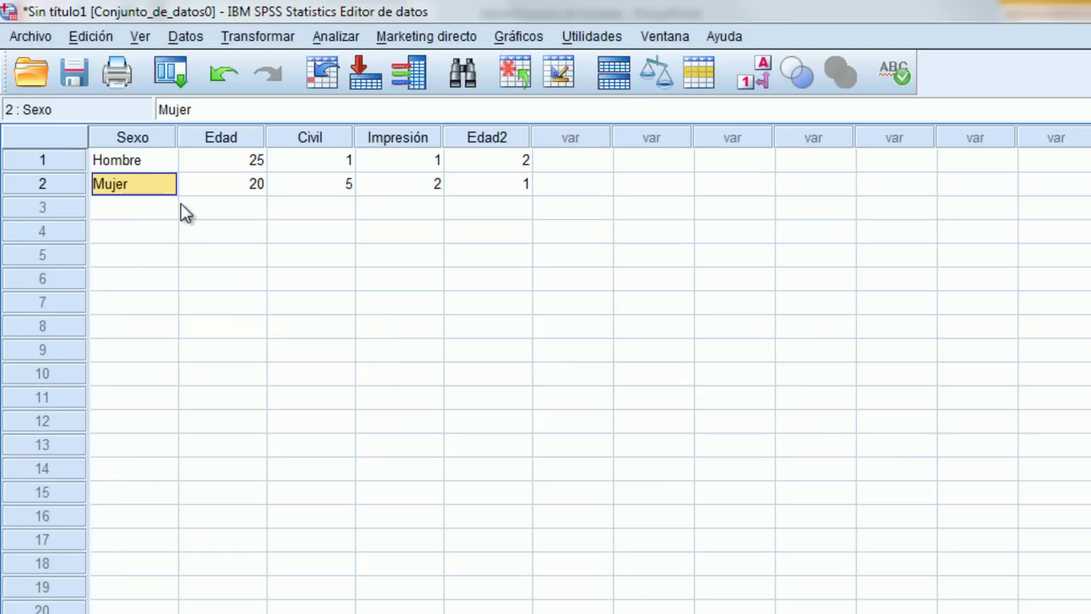
Step: Compare the Sexo entry of case 1 with the definitions in the variable view and return to the data view
click(136, 160)
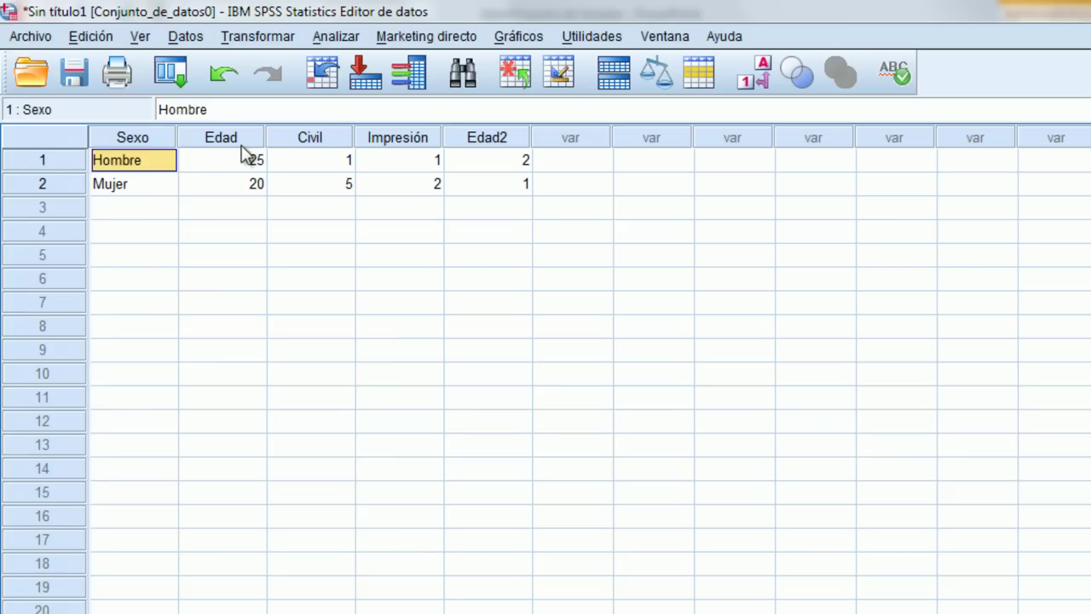
key(ctrl+t)
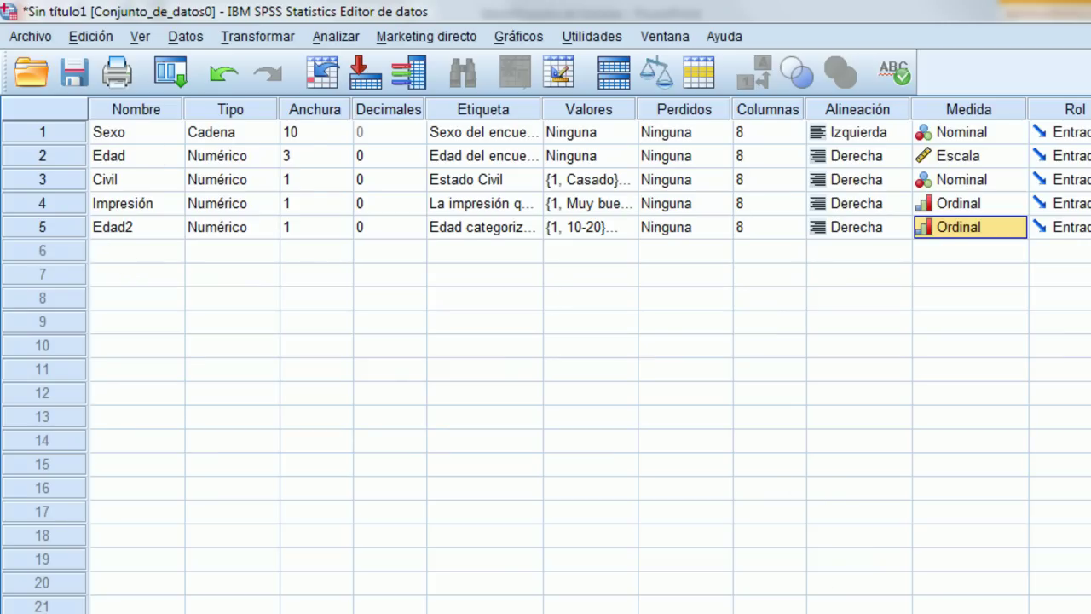
key(ctrl+t)
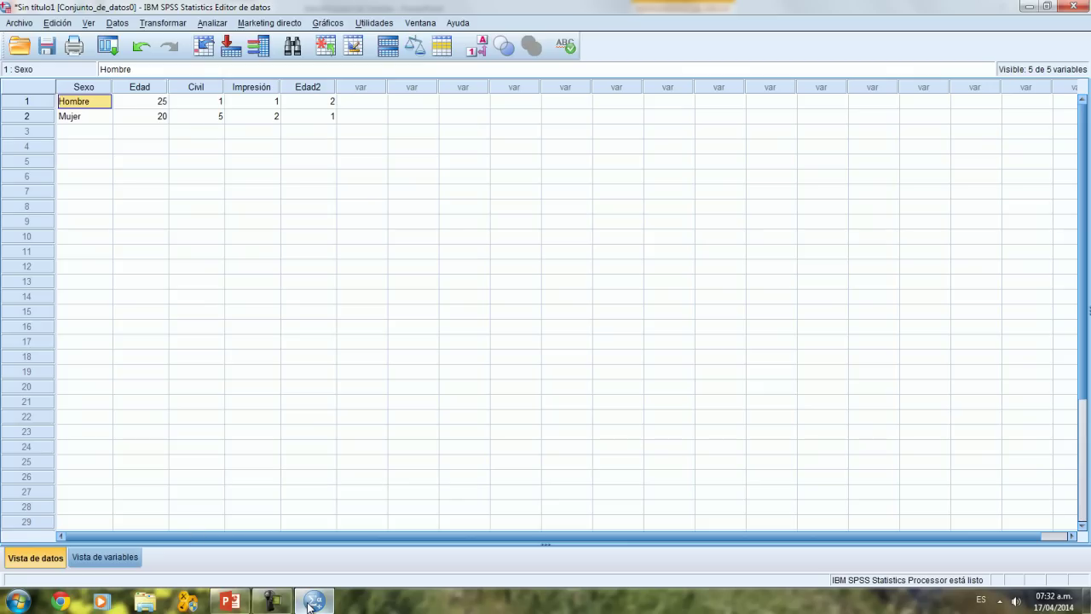
Step: Switch to the PowerPoint presentation and view the Variables Cualitativas slide with its text box deselected
click(230, 602)
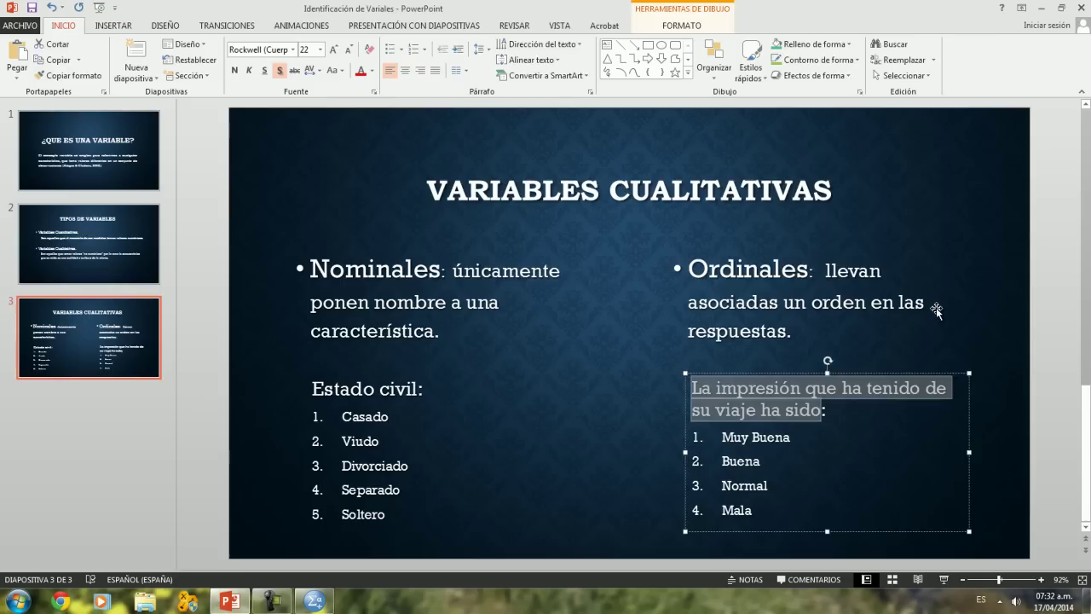
click(952, 328)
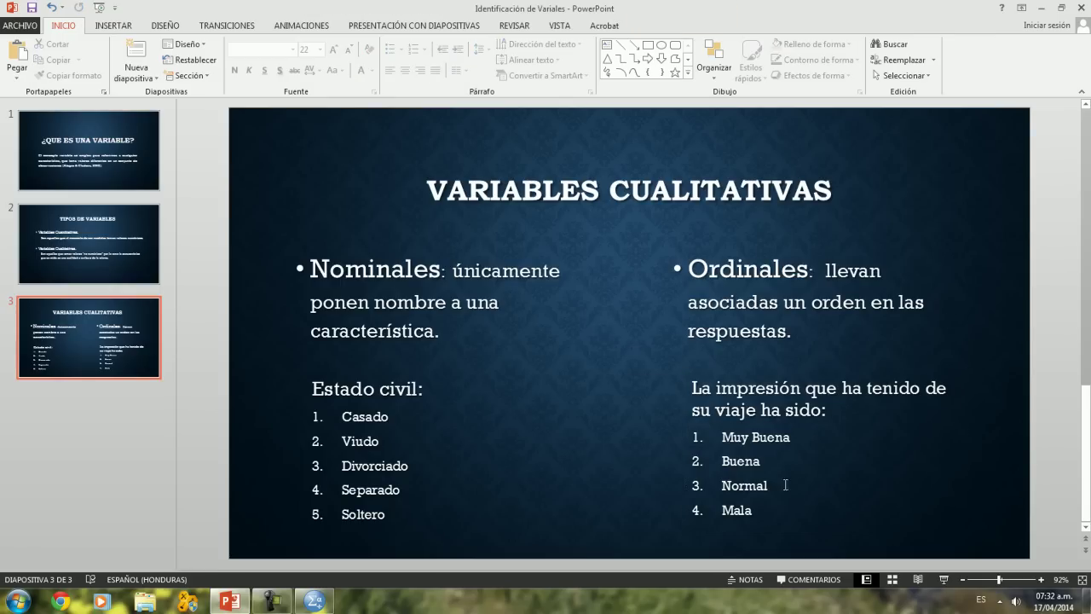
key(shift+F5)
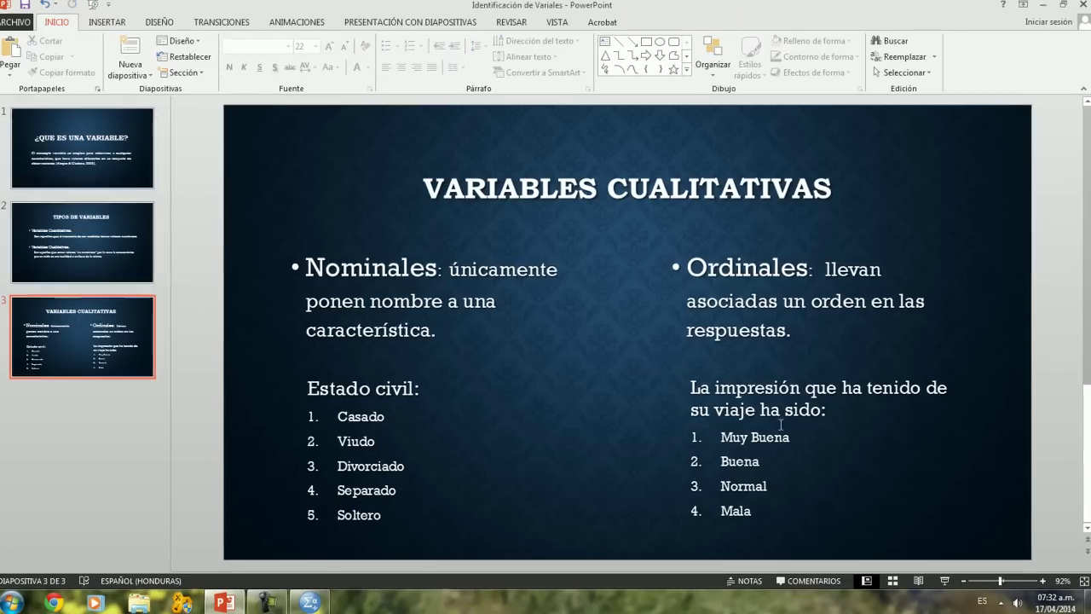